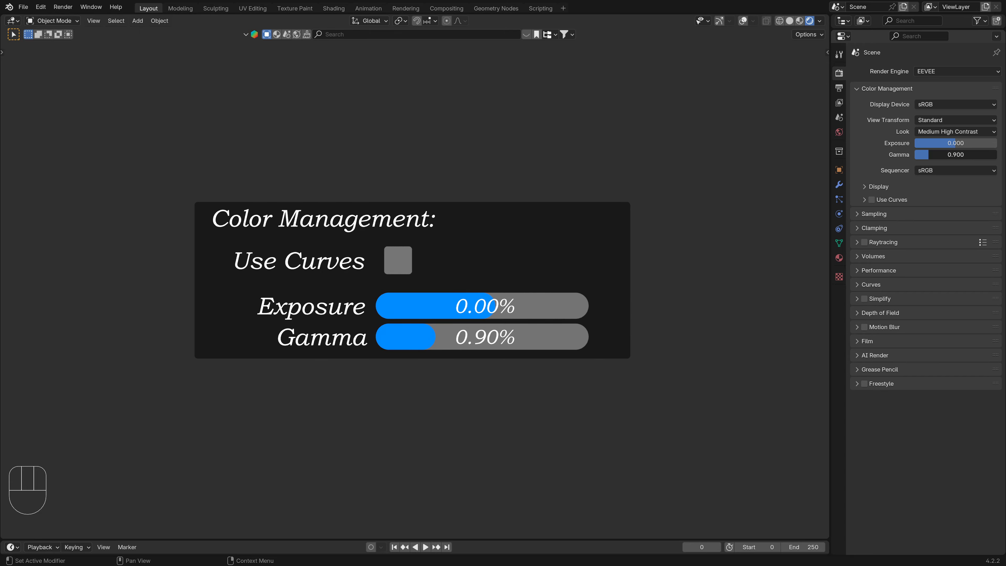
Try the Gamma slider and the Use Curves option in the scene's color management.
{"action": "mouse_move", "coordinate": [956, 155]}
{"action": "left_mouse_down"}
{"action": "mouse_move", "coordinate": [943, 155]}
{"action": "mouse_move", "coordinate": [956, 155]}
{"action": "left_mouse_up"}
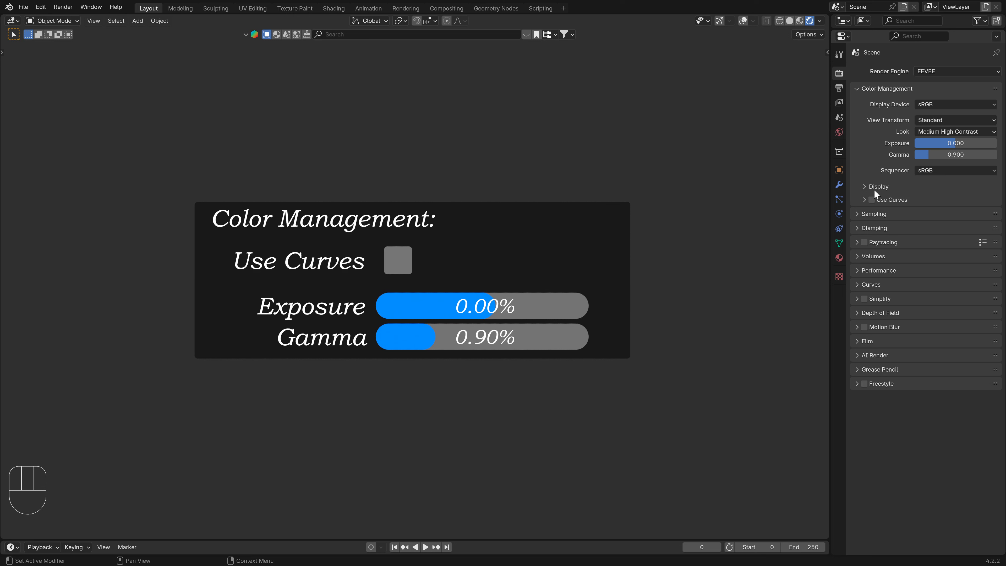
{"action": "left_click", "coordinate": [871, 200]}
{"action": "left_click", "coordinate": [871, 200]}
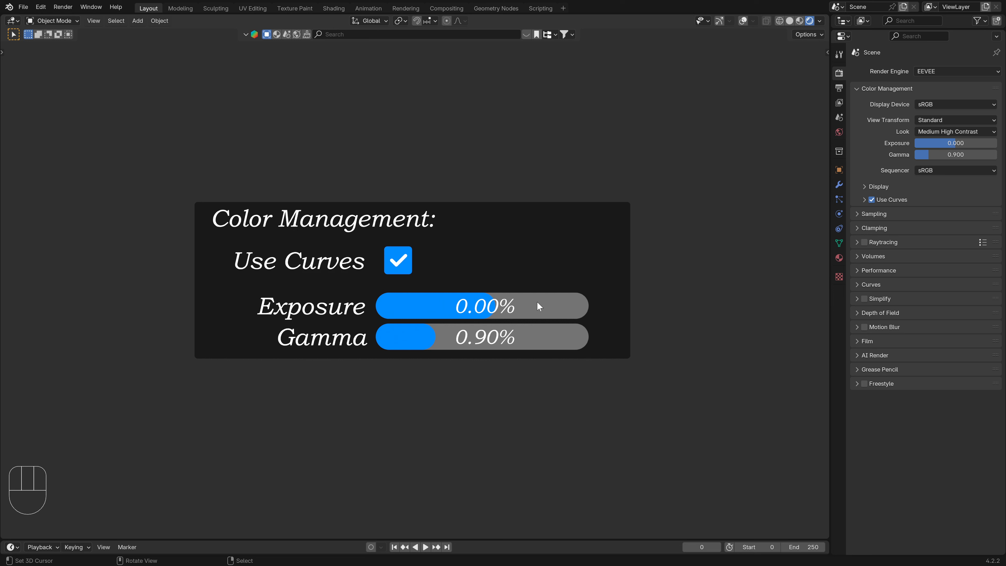
{"action": "left_click", "coordinate": [871, 200]}
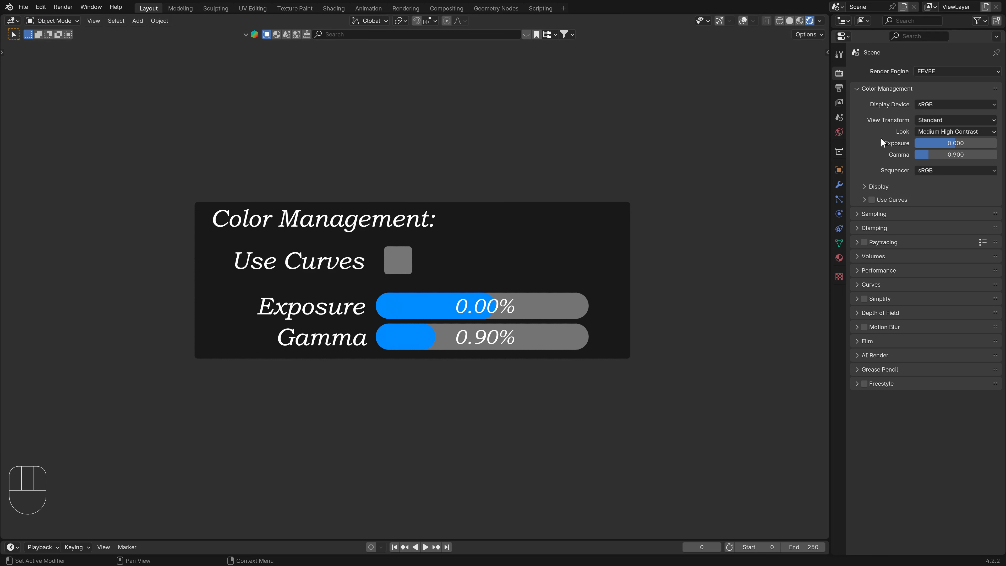
Unhide GeoPane.001 and its child bars Bar.002, Bar.003 and Bar.004 in the viewport.
{"action": "left_click_drag", "start_coordinate": [878, 29], "coordinate": [878, 144]}
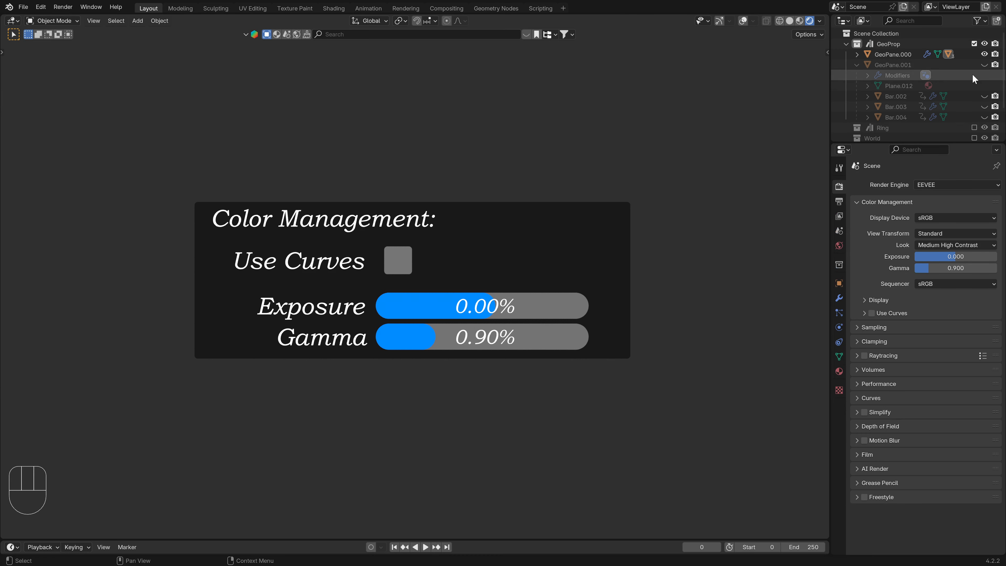
{"action": "left_click_drag", "start_coordinate": [984, 96], "coordinate": [984, 117]}
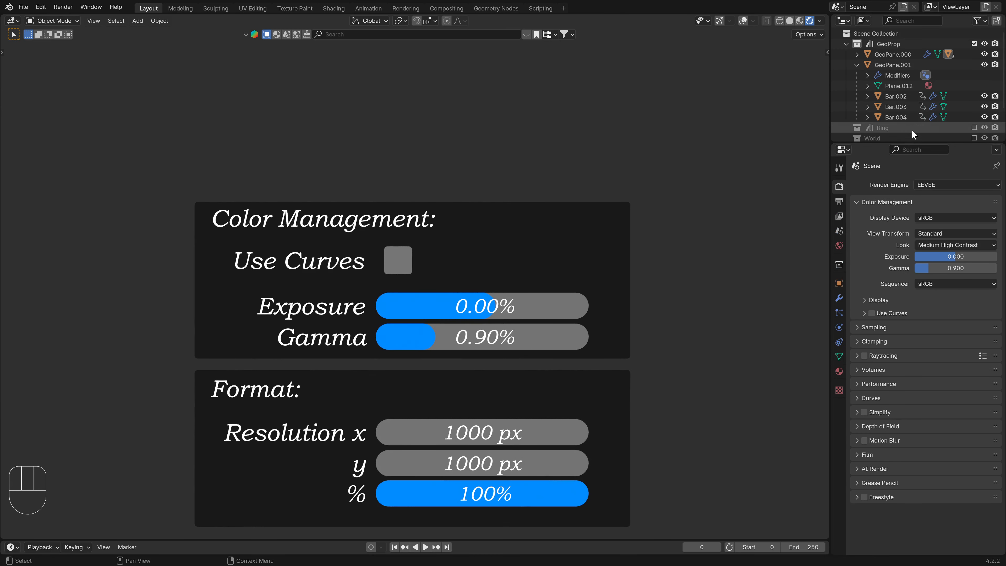
{"action": "left_click_drag", "start_coordinate": [881, 143], "coordinate": [881, 28]}
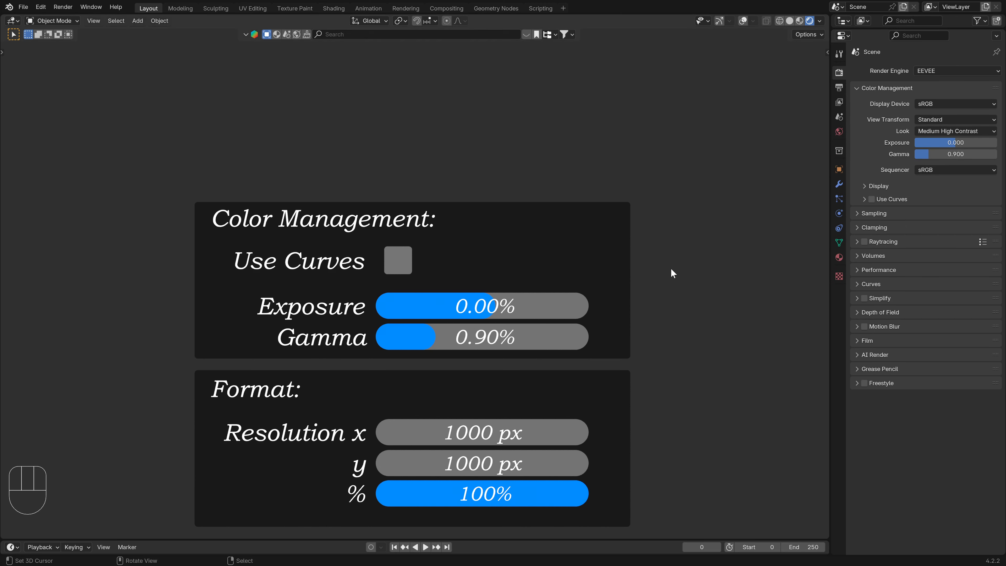
Try moving the Color Management panel object and the Format panel object in the viewport, cancelling each move.
{"action": "right_click", "coordinate": [599, 317]}
{"action": "key", "text": "g"}
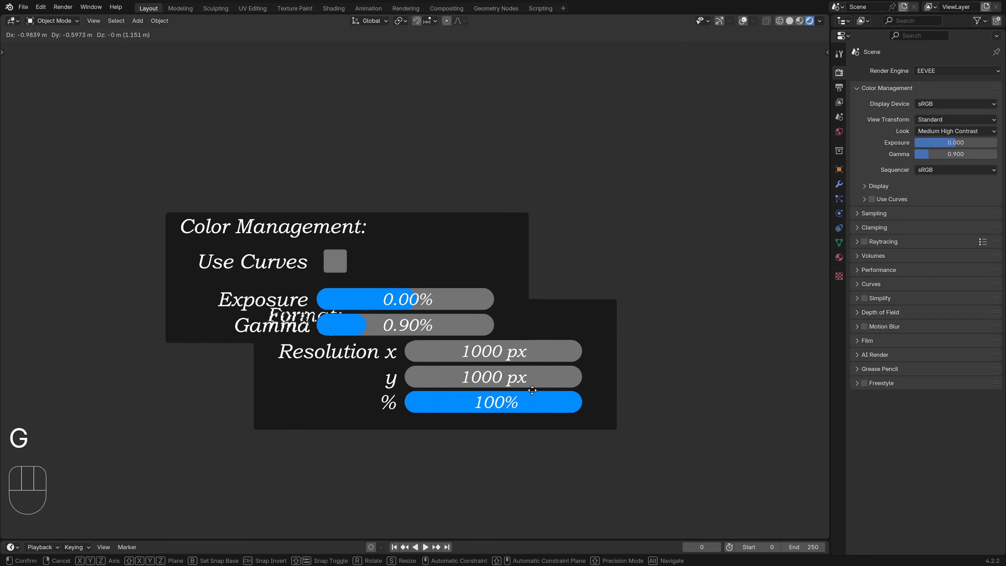
{"action": "right_click", "coordinate": [622, 244]}
{"action": "key", "text": "g"}
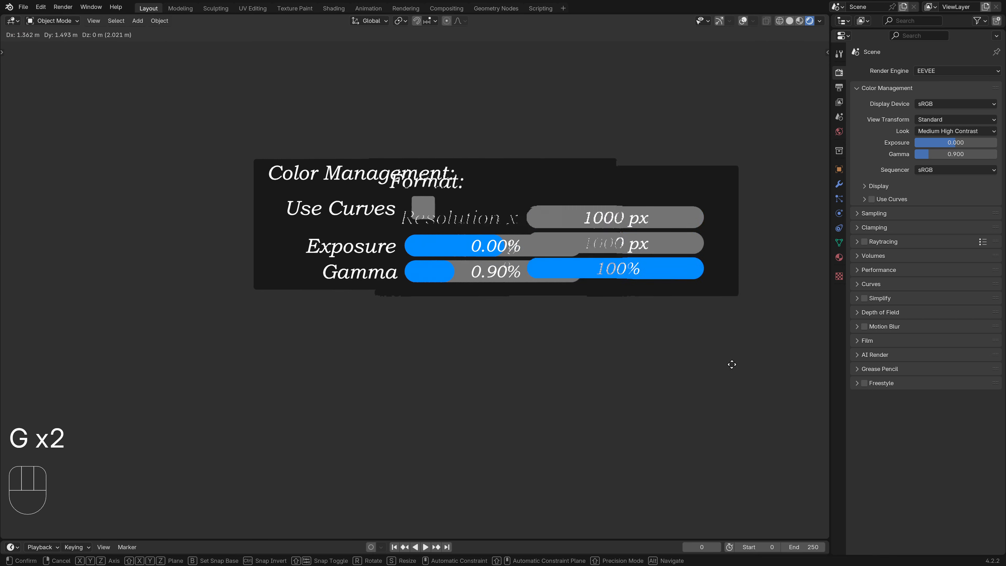
{"action": "right_click", "coordinate": [601, 386]}
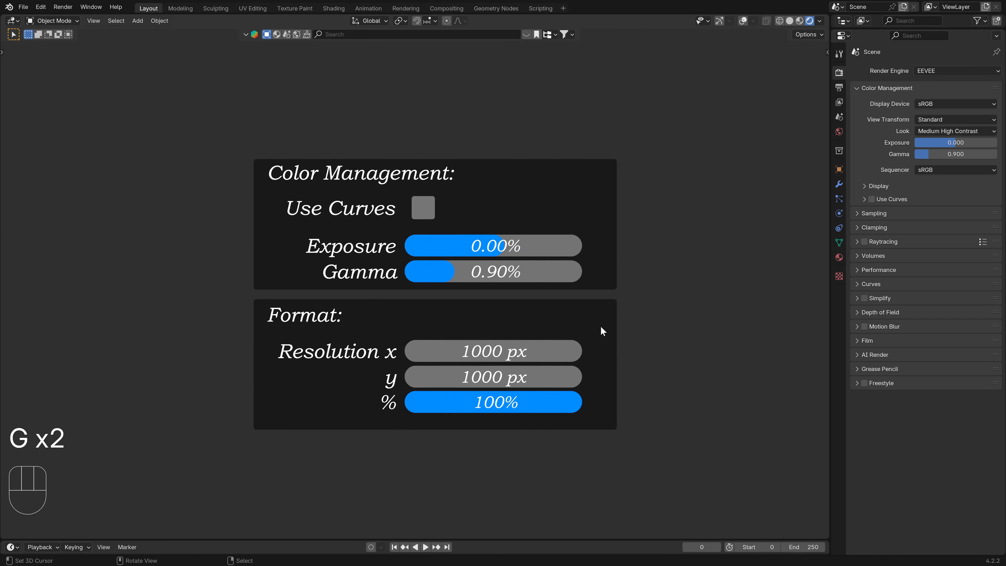
{"action": "scroll", "coordinate": [390, 375], "scroll_direction": "up", "scroll_amount": 1}
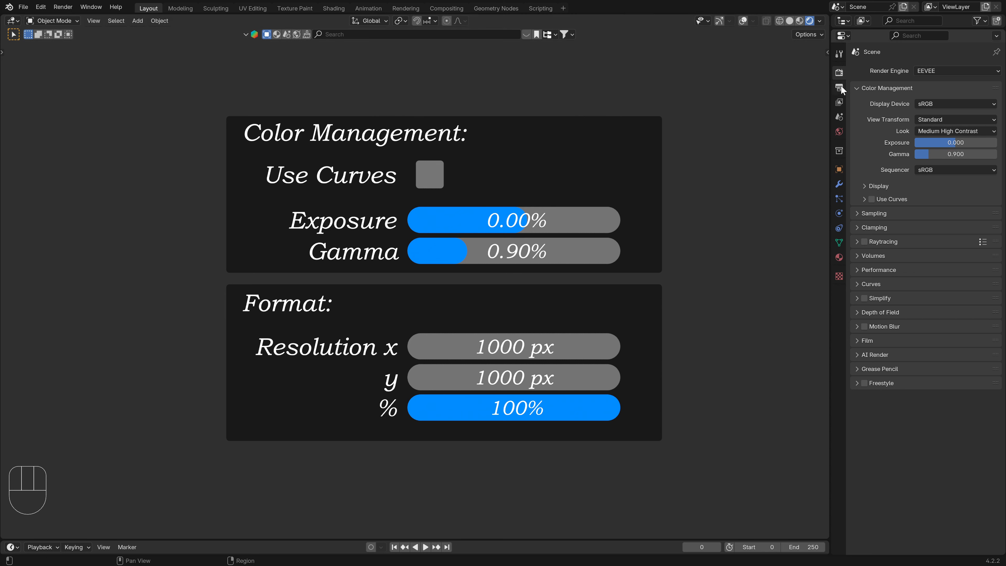
Expand the scene's output format settings and try changing the Y resolution.
{"action": "left_click", "coordinate": [871, 88]}
{"action": "left_click", "coordinate": [838, 87]}
{"action": "left_click", "coordinate": [869, 69]}
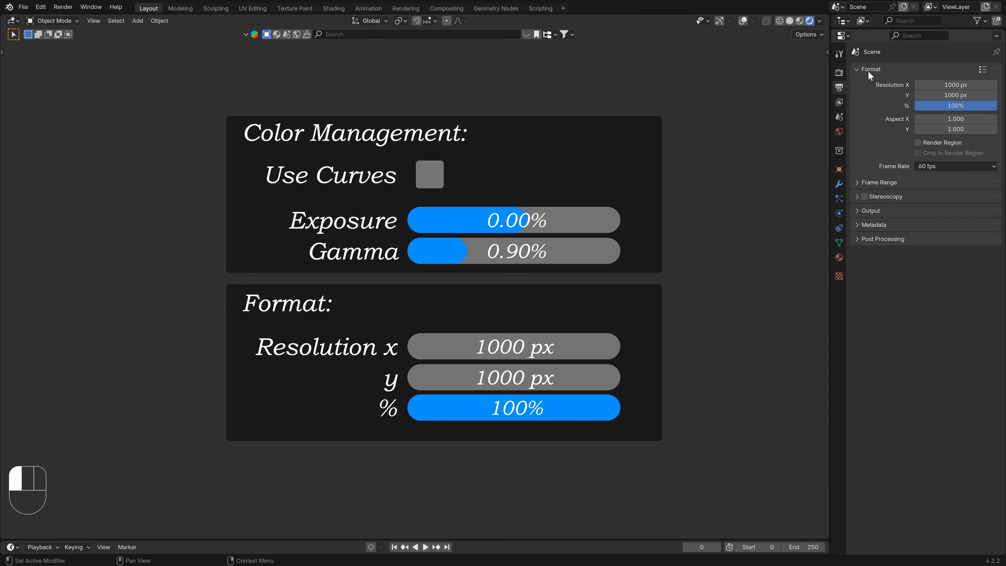
{"action": "left_click_drag", "start_coordinate": [956, 96], "coordinate": [981, 95]}
{"action": "right_click", "coordinate": [981, 95]}
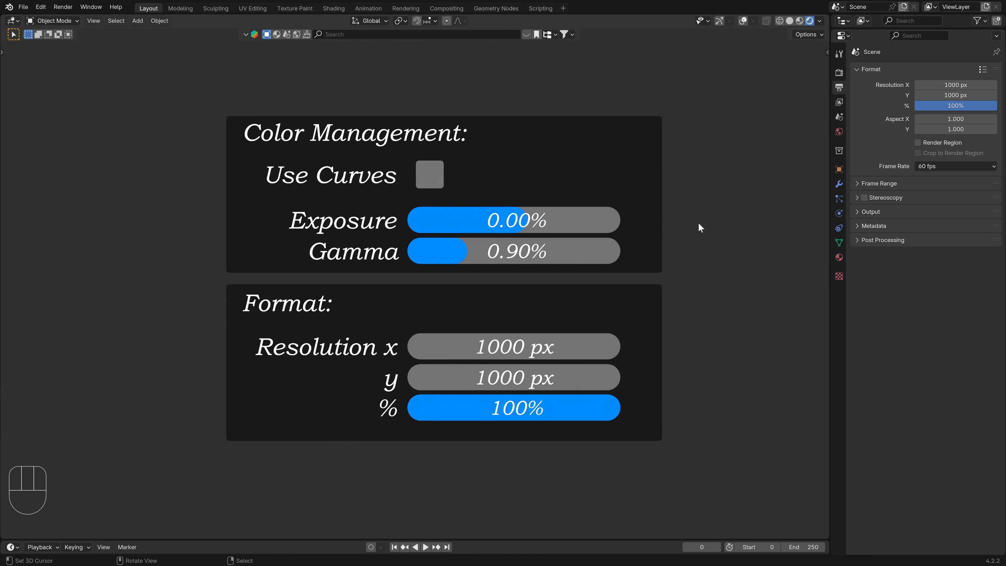
Look through the scene camera and try other output resolutions, closing the format settings at the end.
{"action": "key", "text": "KP_0"}
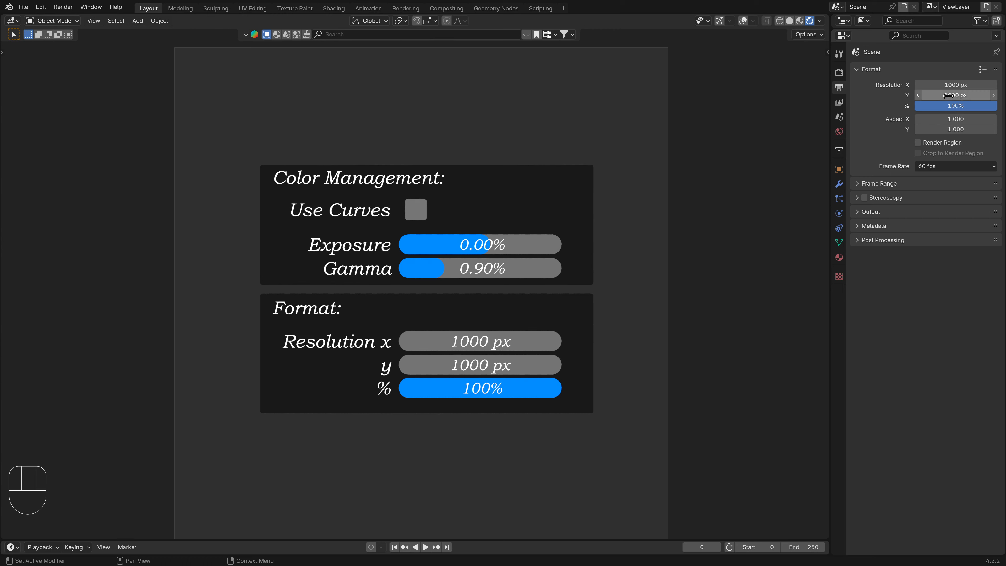
{"action": "left_click_drag", "start_coordinate": [948, 95], "coordinate": [995, 106]}
{"action": "right_click", "coordinate": [950, 96]}
{"action": "right_click", "coordinate": [954, 85]}
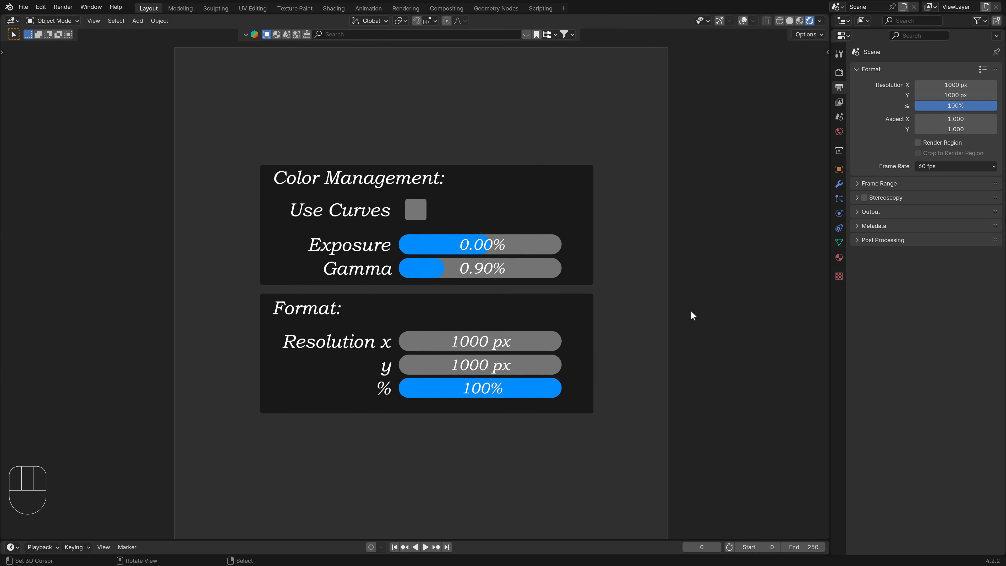
{"action": "left_click", "coordinate": [859, 71]}
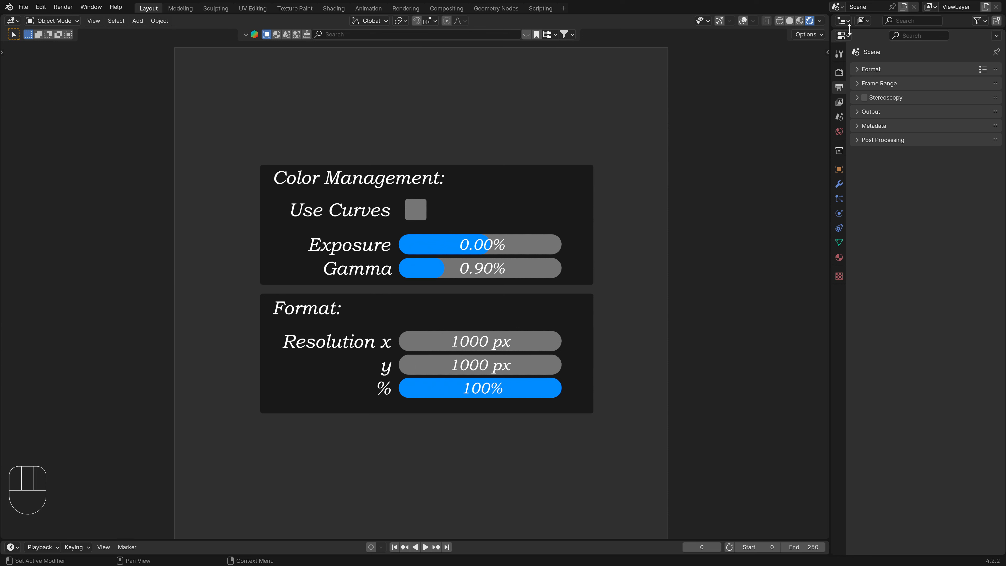
Exclude the GeoProp collection from the view layer and enlarge the timeline area.
{"action": "left_click_drag", "start_coordinate": [850, 31], "coordinate": [850, 114]}
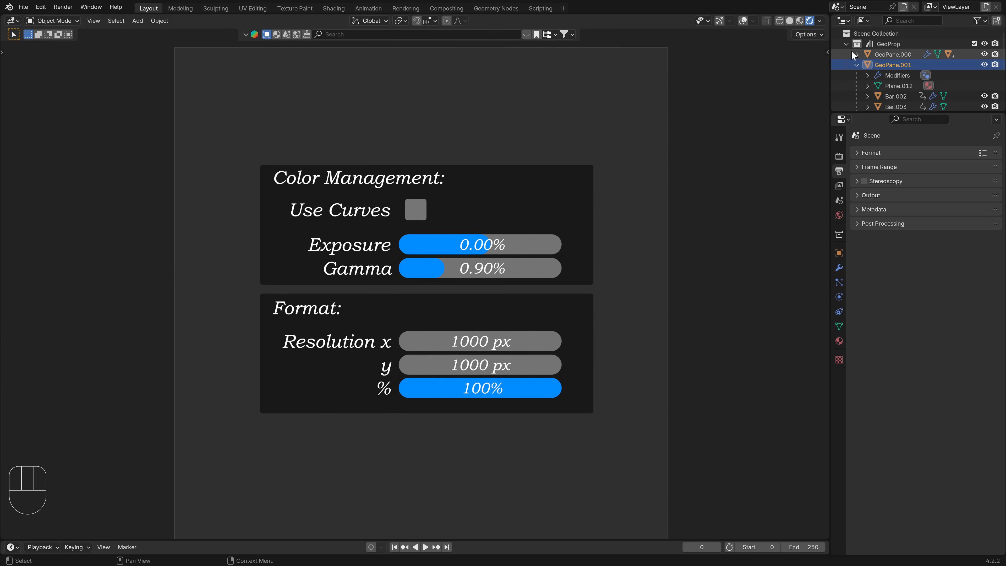
{"action": "left_click", "coordinate": [845, 43]}
{"action": "left_click", "coordinate": [974, 44]}
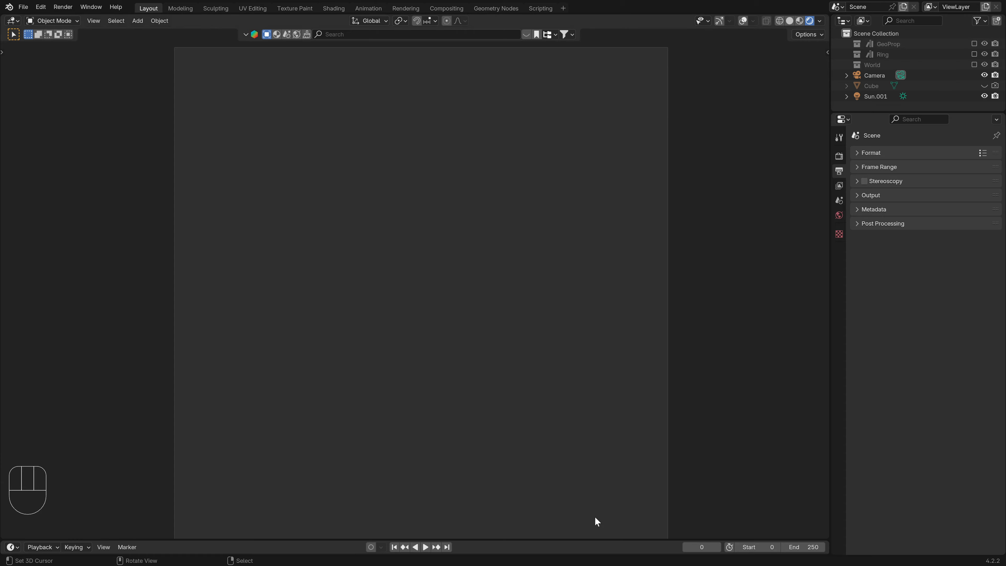
{"action": "left_click_drag", "start_coordinate": [547, 538], "coordinate": [553, 494]}
Turn on the viewport overlays with the 3D cursor shown, and reset the cursor to the world origin.
{"action": "left_click", "coordinate": [743, 21]}
{"action": "middle_click_drag", "start_coordinate": [708, 75], "coordinate": [469, 260]}
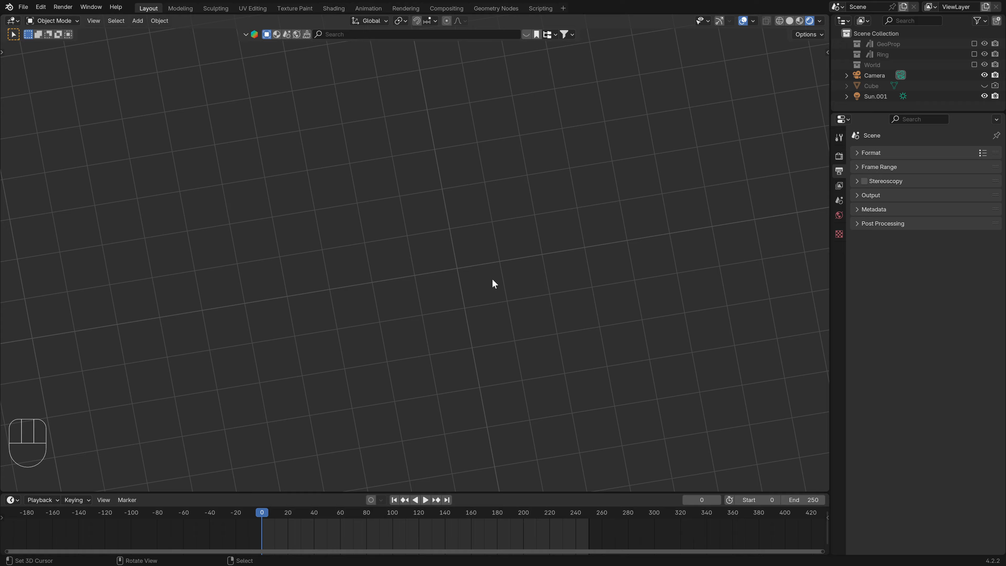
{"action": "key", "text": "shift+c"}
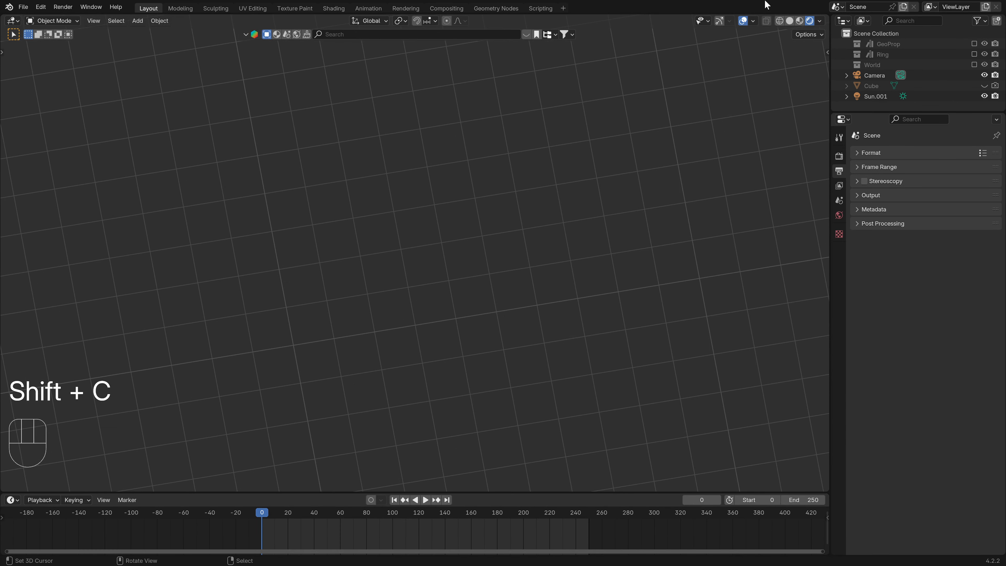
{"action": "left_click", "coordinate": [753, 22]}
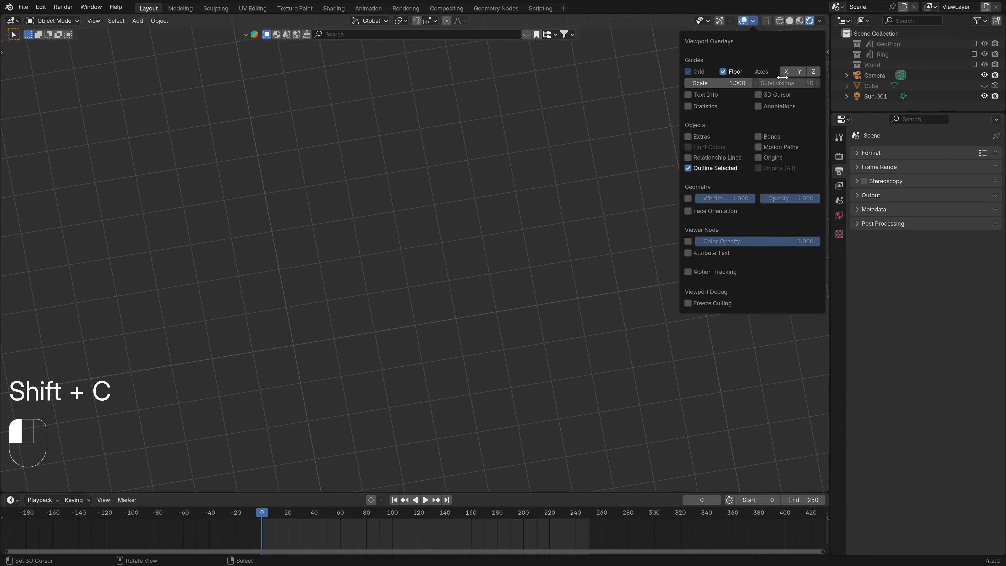
{"action": "left_click", "coordinate": [757, 94]}
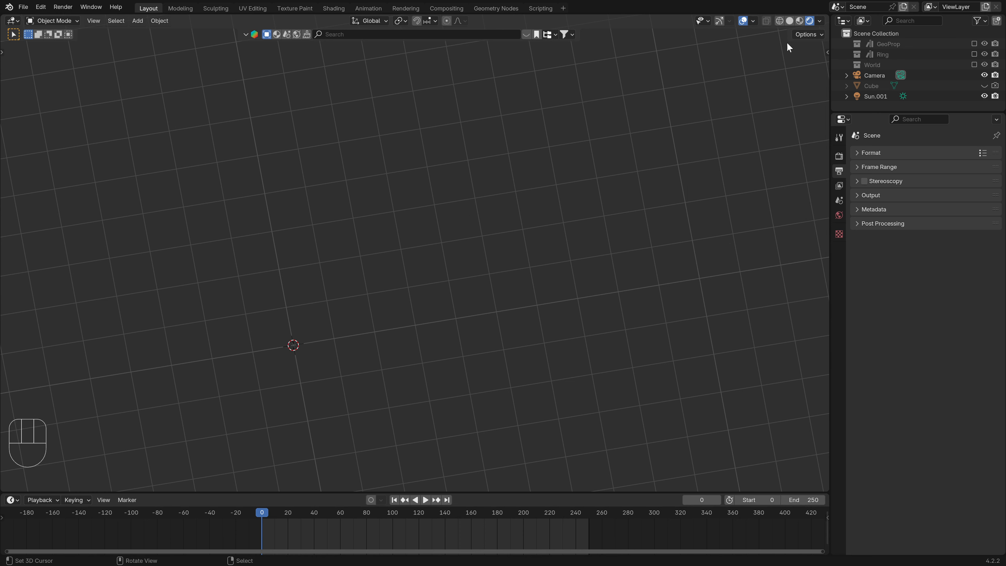
Switch the 3D viewport to perspective projection and view the grid from a low angle.
{"action": "scroll", "coordinate": [390, 274], "scroll_direction": "down", "scroll_amount": 4}
{"action": "key", "text": "KP_5"}
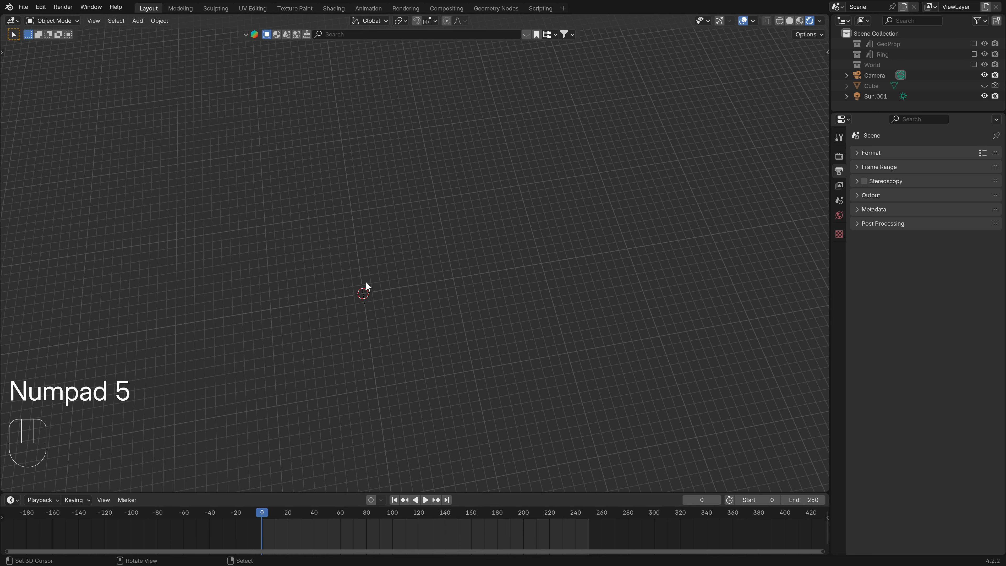
{"action": "middle_click_drag", "start_coordinate": [367, 285], "coordinate": [144, 466]}
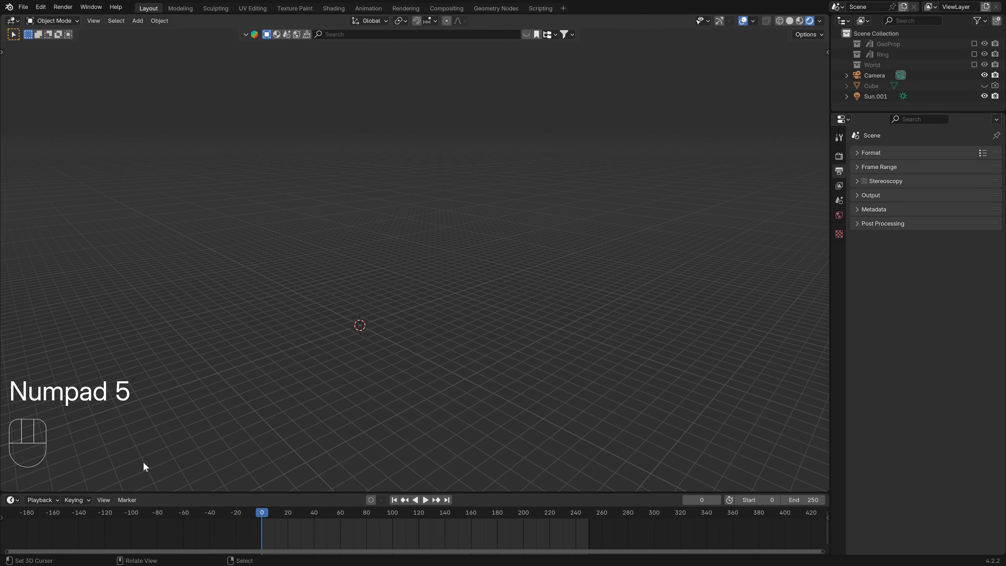
Change the timeline area into an Asset Browser and load the Addons asset library.
{"action": "left_click", "coordinate": [11, 500]}
{"action": "left_click", "coordinate": [327, 432]}
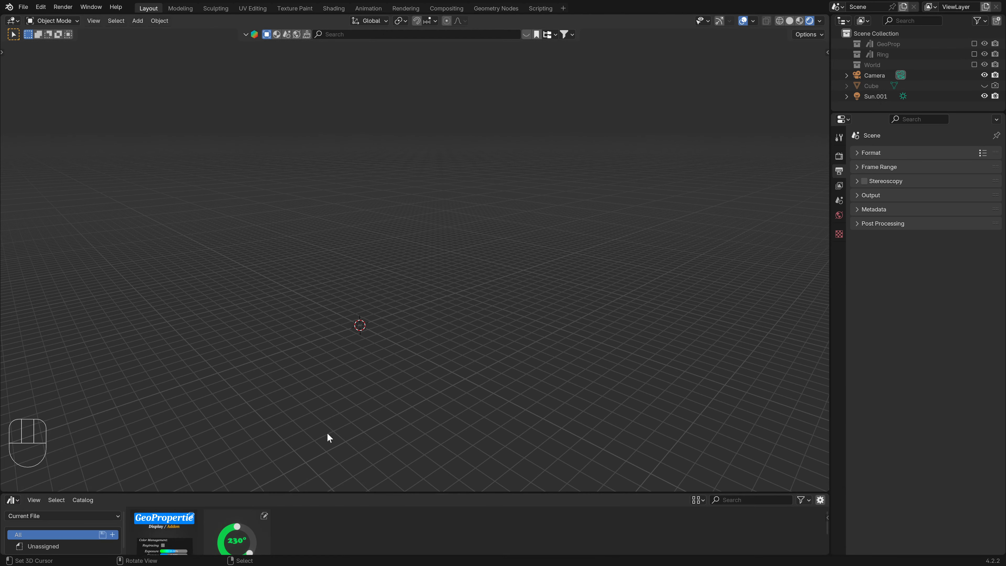
{"action": "left_click", "coordinate": [12, 499]}
{"action": "left_click", "coordinate": [32, 529]}
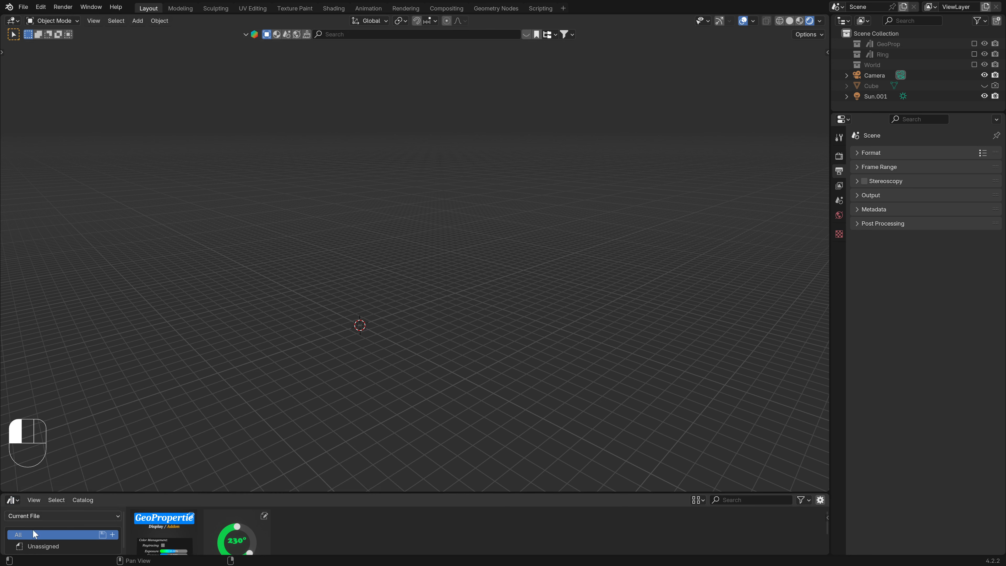
{"action": "left_click", "coordinate": [56, 515]}
{"action": "left_click", "coordinate": [31, 504]}
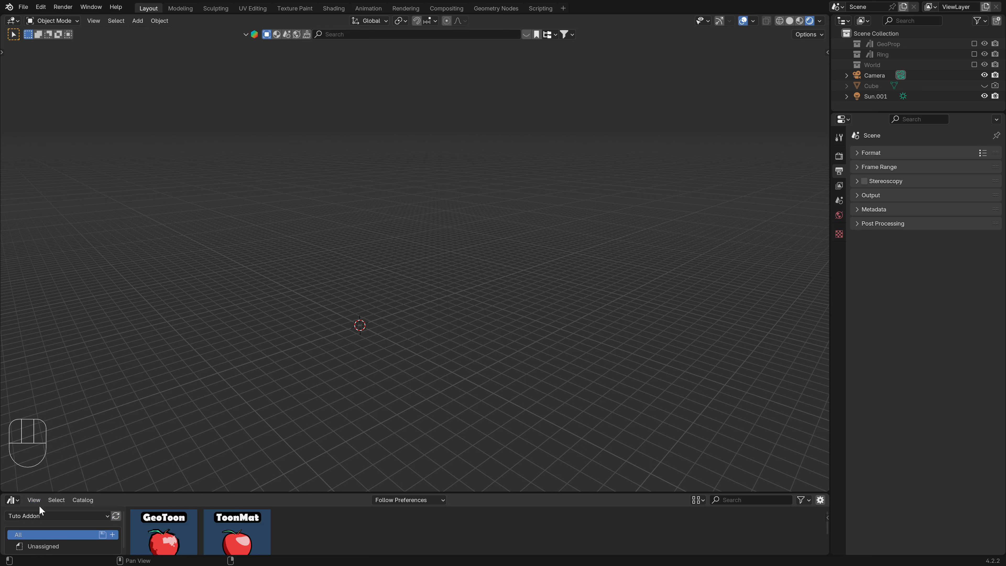
{"action": "left_click", "coordinate": [26, 516]}
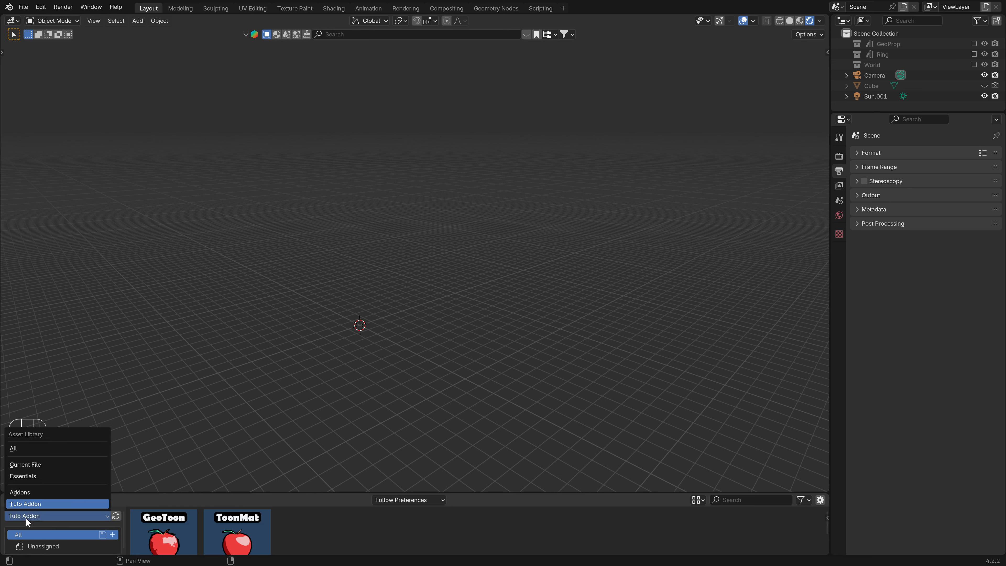
{"action": "left_click", "coordinate": [31, 492]}
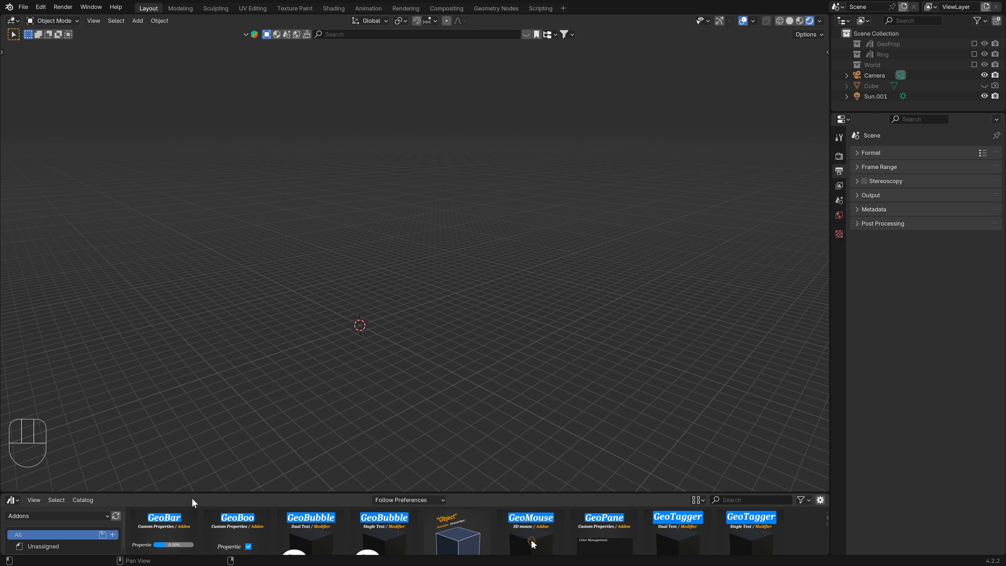
Enlarge the Asset Browser area and set its thumbnail size to 218.
{"action": "left_click_drag", "start_coordinate": [193, 494], "coordinate": [199, 408]}
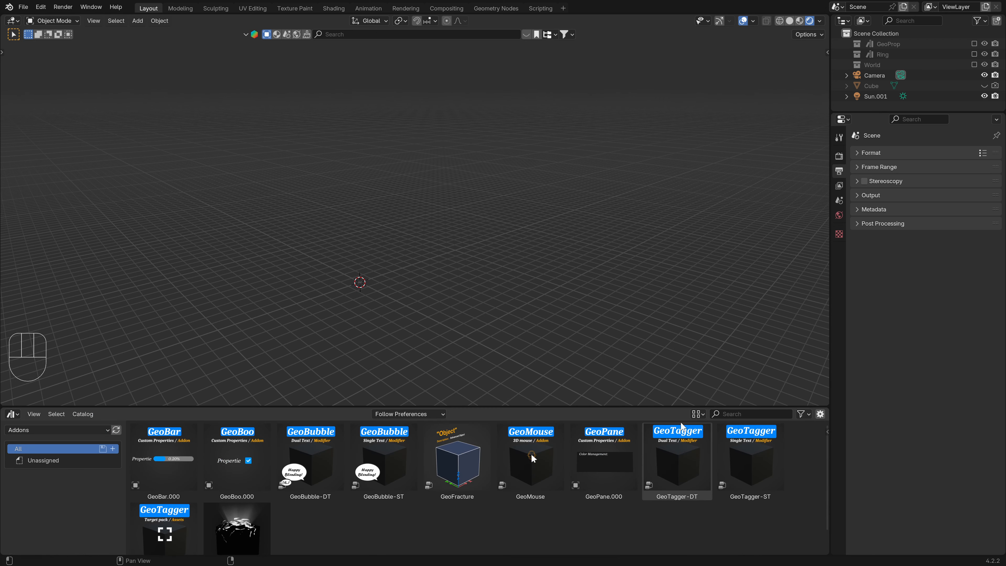
{"action": "left_click", "coordinate": [698, 413]}
{"action": "left_click_drag", "start_coordinate": [719, 393], "coordinate": [752, 394]}
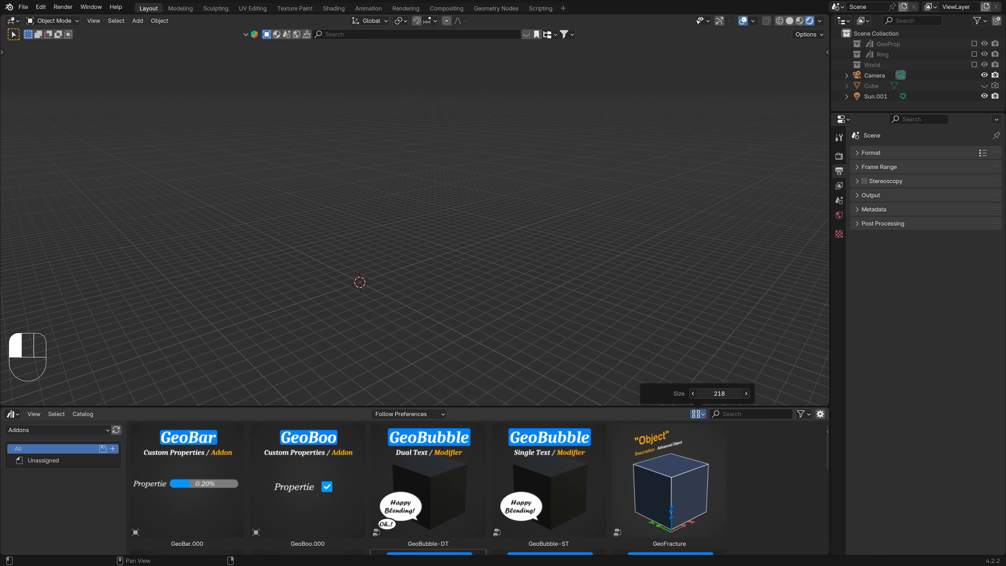
Place the GeoBar.000 asset near the 3D cursor and the GeoBoo.000 asset behind it in the scene.
{"action": "left_click_drag", "start_coordinate": [208, 476], "coordinate": [365, 282]}
{"action": "scroll", "coordinate": [339, 263], "scroll_direction": "up", "scroll_amount": 5}
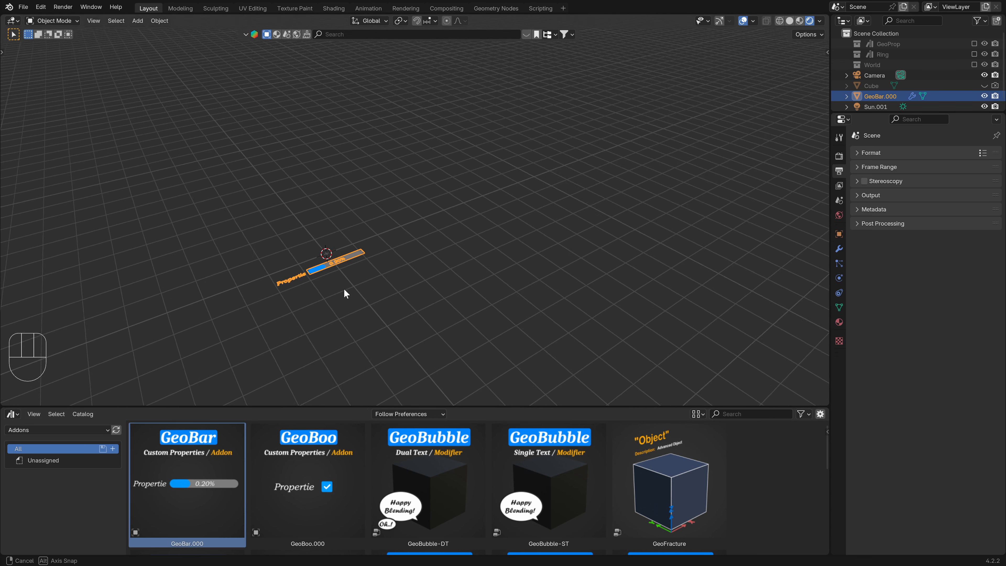
{"action": "left_click_drag", "start_coordinate": [315, 478], "coordinate": [297, 215]}
Place the GeoPane.000 asset on the grid beside the bar and checkbox, and open its modifier settings.
{"action": "scroll", "coordinate": [305, 452], "scroll_direction": "down", "scroll_amount": 2}
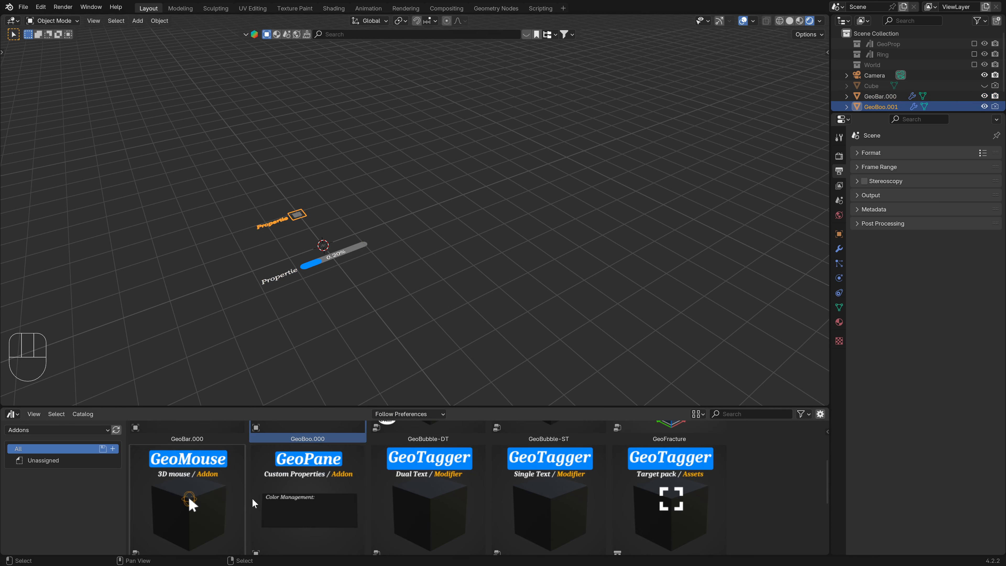
{"action": "left_click_drag", "start_coordinate": [319, 502], "coordinate": [493, 208]}
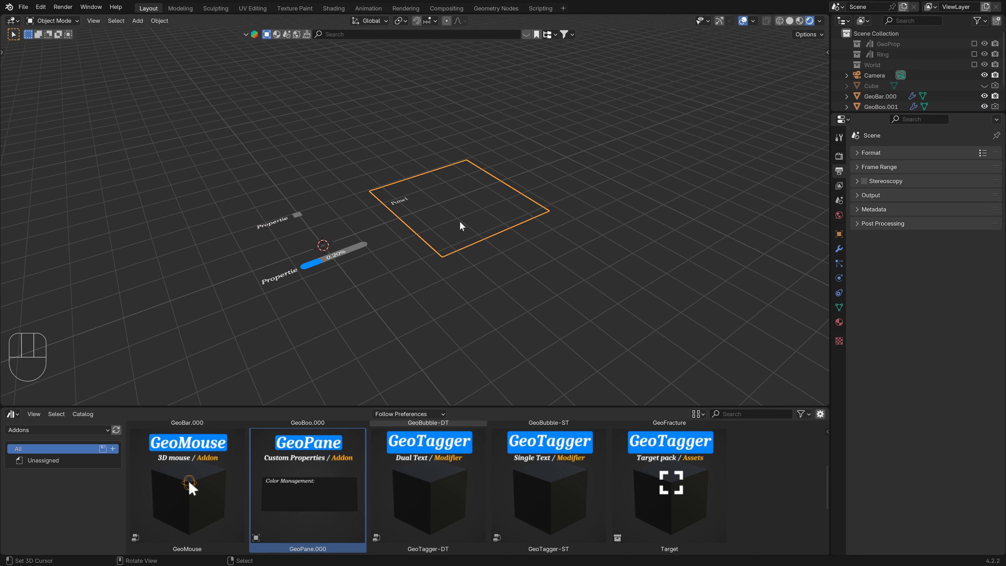
{"action": "scroll", "coordinate": [386, 225], "scroll_direction": "up", "scroll_amount": 4}
{"action": "middle_click_drag", "start_coordinate": [442, 213], "coordinate": [488, 247], "text": "shift"}
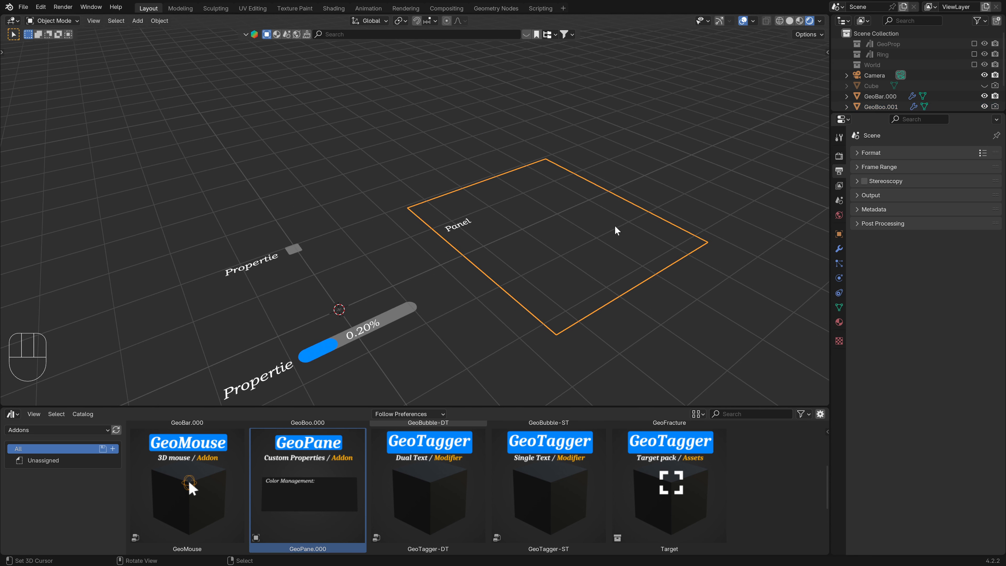
{"action": "left_click", "coordinate": [840, 251]}
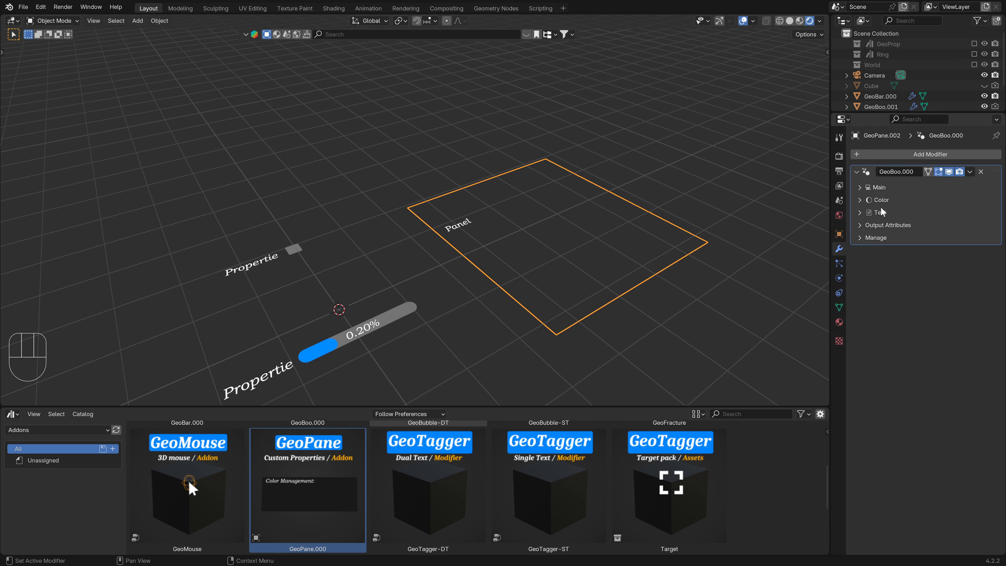
Set the brightness value of the GeoPane panel's Pane color to 0.02.
{"action": "left_click", "coordinate": [862, 200]}
{"action": "left_click", "coordinate": [926, 217]}
{"action": "left_click", "coordinate": [928, 200]}
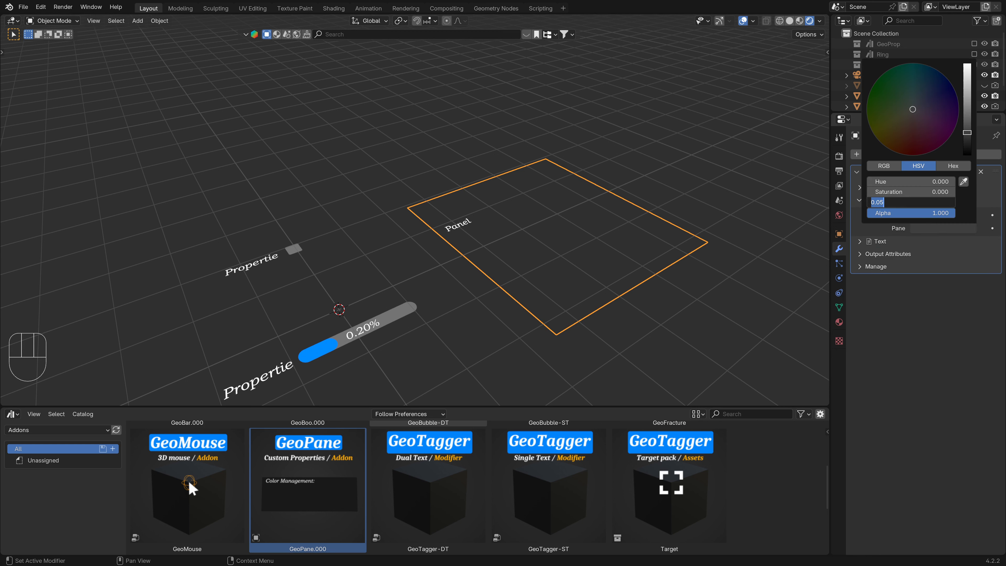
{"action": "type", "text": ".02"}
{"action": "key", "text": "Return"}
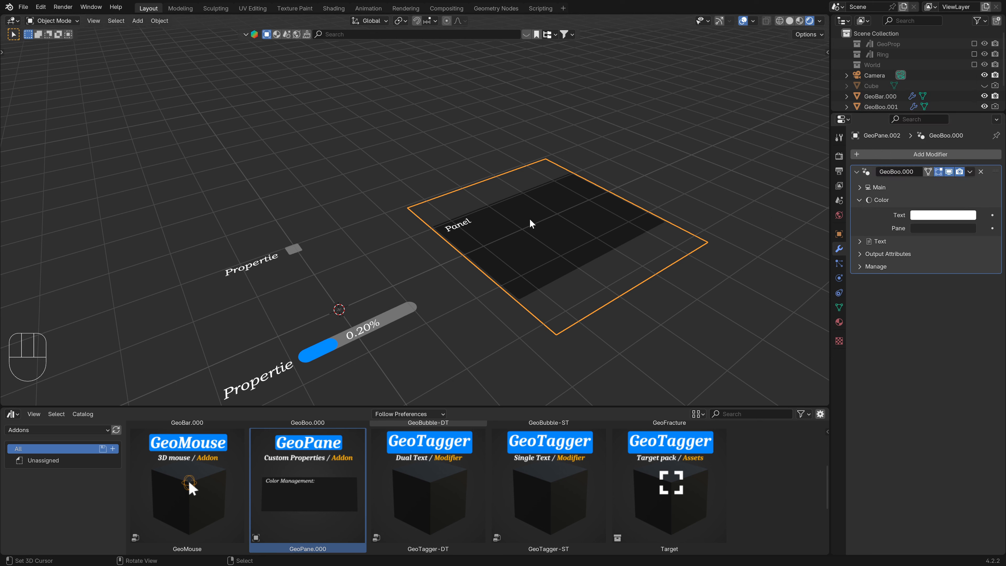
Select the GeoBar object and shrink the Asset Browser area to give the 3D viewport more room.
{"action": "middle_click_drag", "start_coordinate": [556, 282], "coordinate": [477, 316]}
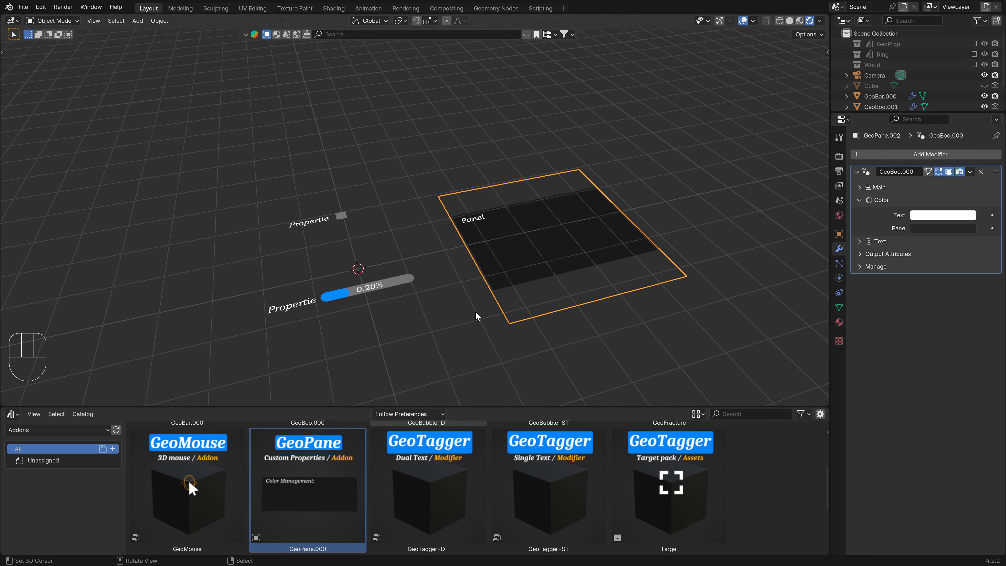
{"action": "left_click", "coordinate": [400, 289]}
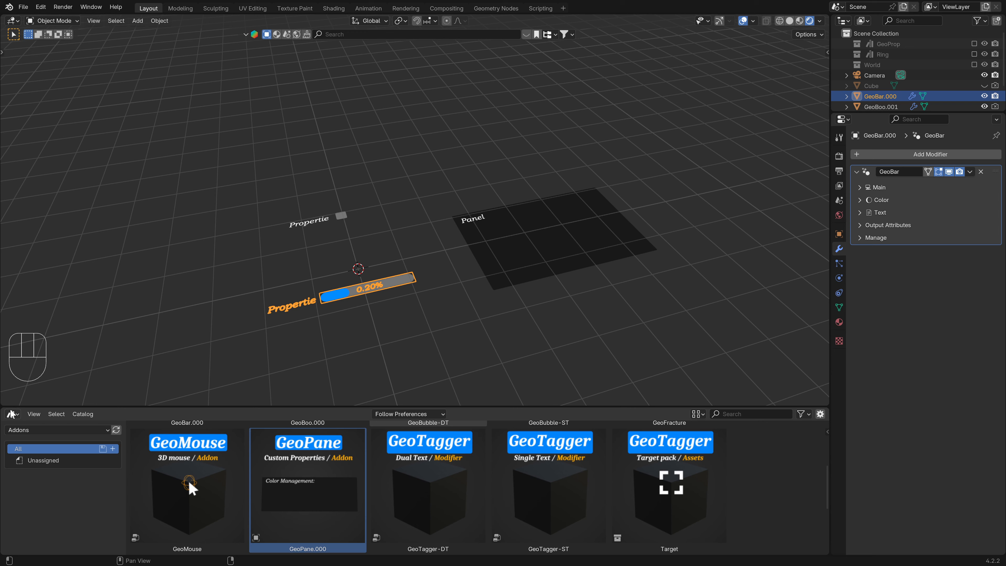
{"action": "left_click_drag", "start_coordinate": [11, 407], "coordinate": [11, 540]}
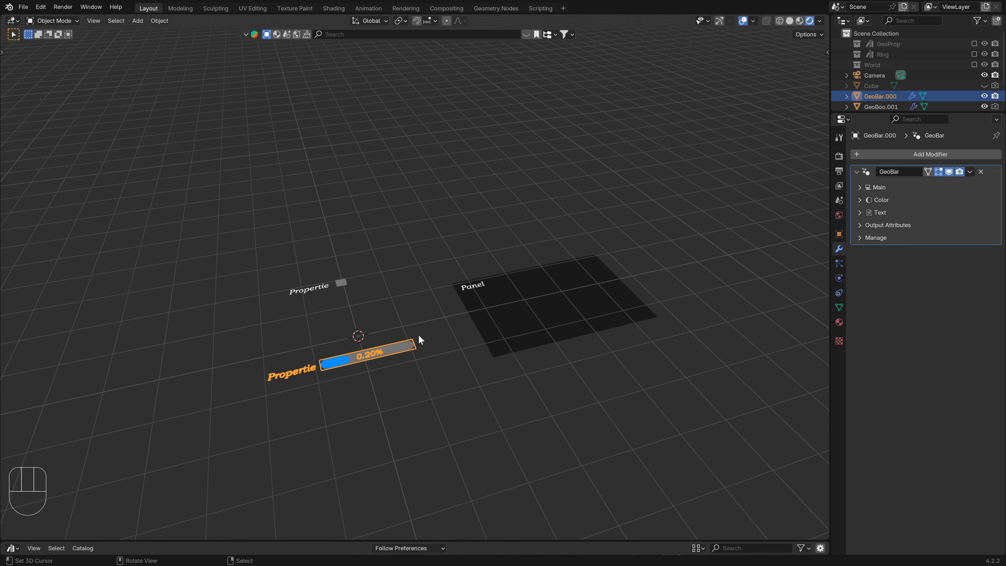
Show the scene in orthographic top view with viewport overlays hidden, framing the bar and checkbox.
{"action": "key", "text": "KP_7"}
{"action": "key", "text": "KP_5"}
{"action": "scroll", "coordinate": [419, 334], "scroll_direction": "up", "scroll_amount": 2}
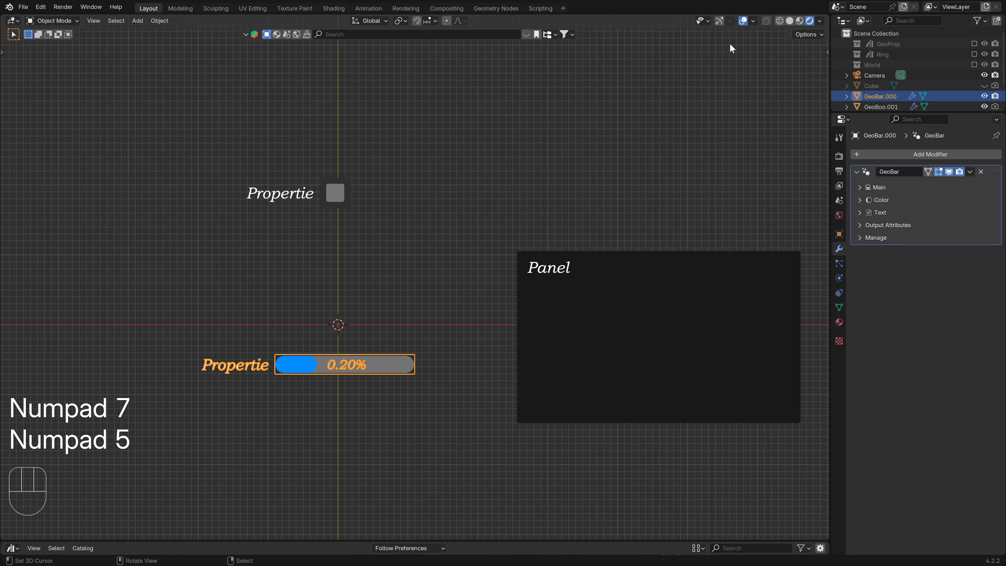
{"action": "left_click", "coordinate": [743, 21]}
{"action": "scroll", "coordinate": [451, 251], "scroll_direction": "up", "scroll_amount": 1}
{"action": "scroll", "coordinate": [418, 273], "scroll_direction": "down", "scroll_amount": 1}
{"action": "middle_click_drag", "start_coordinate": [359, 294], "coordinate": [498, 265], "text": "shift"}
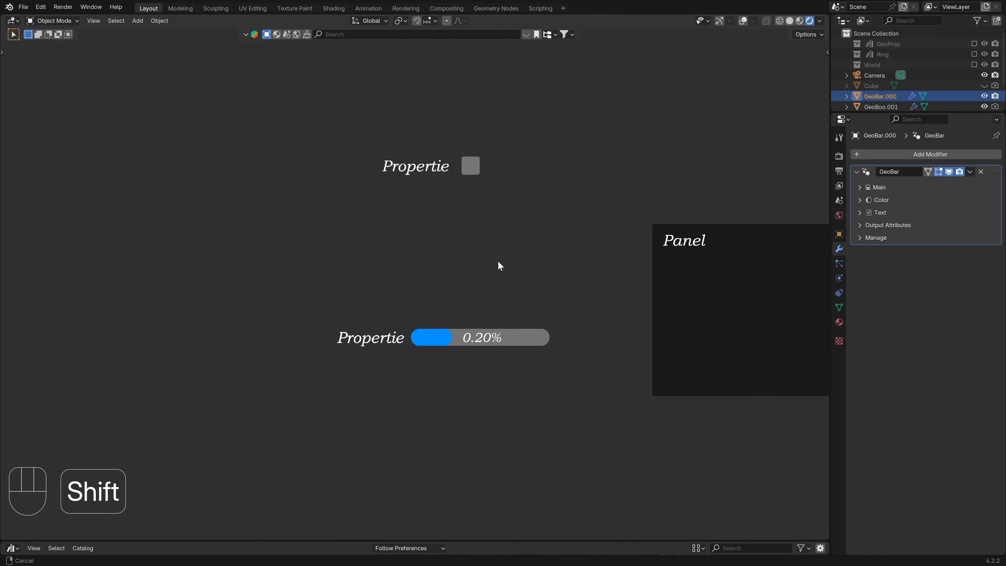
{"action": "scroll", "coordinate": [497, 266], "scroll_direction": "up", "scroll_amount": 3}
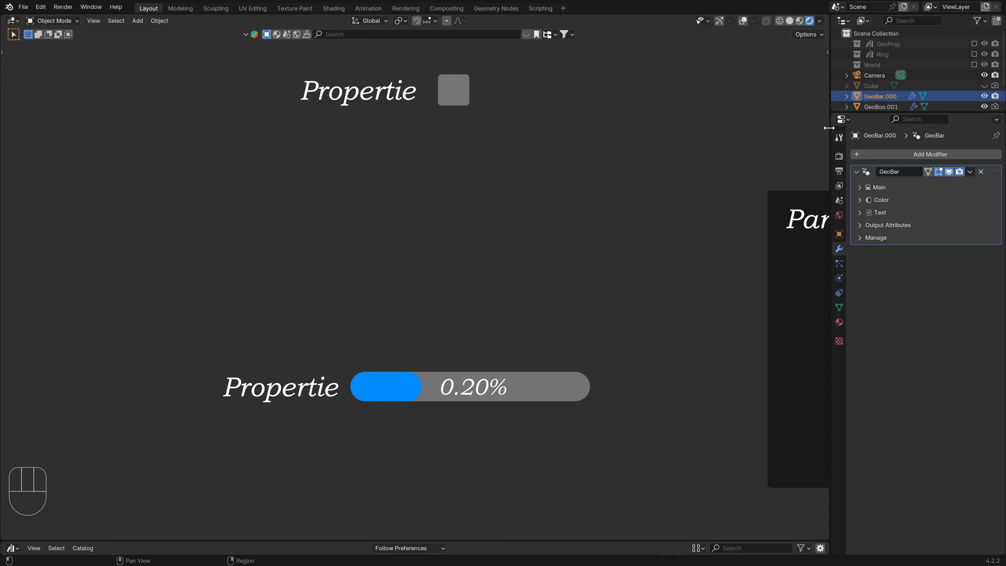
Copy the scene's Color Management Exposure property as a new driver.
{"action": "left_click", "coordinate": [839, 156]}
{"action": "left_click", "coordinate": [868, 174]}
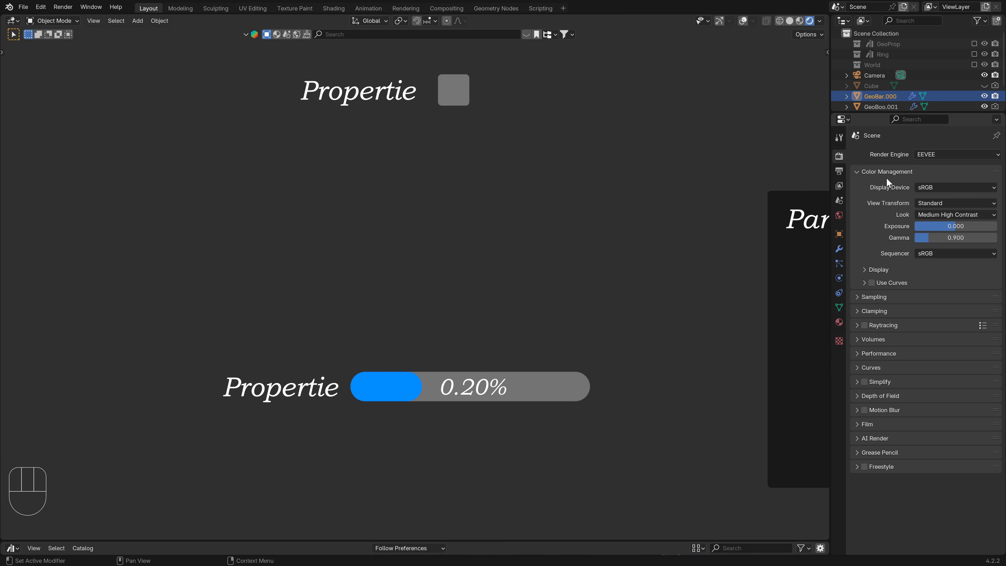
{"action": "left_click_drag", "start_coordinate": [963, 229], "coordinate": [990, 229]}
{"action": "right_click", "coordinate": [997, 227]}
{"action": "right_click", "coordinate": [955, 227]}
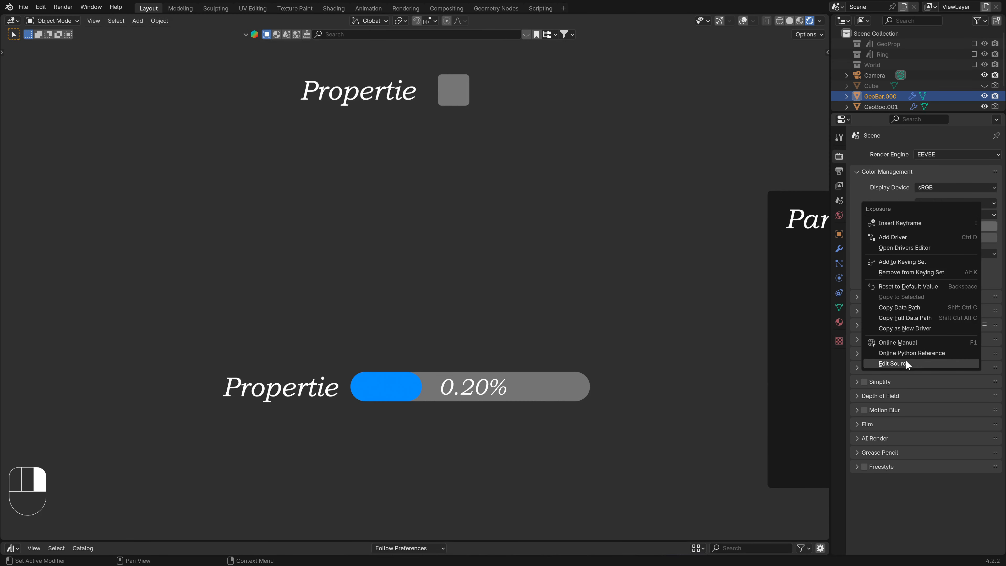
{"action": "left_click", "coordinate": [915, 328]}
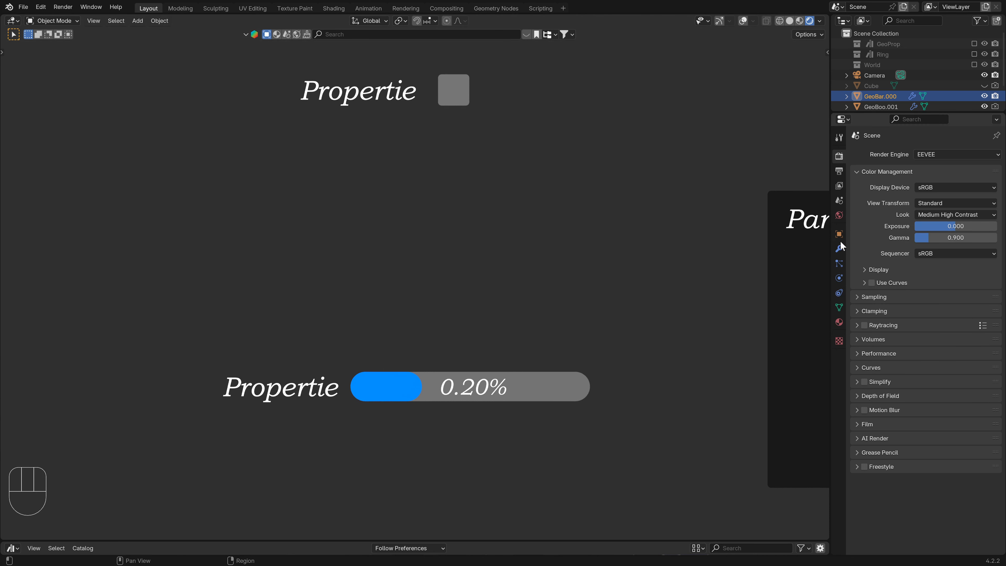
Turn the viewport overlays on and clear the GeoBar's location so it sits at the world origin.
{"action": "left_click", "coordinate": [743, 21]}
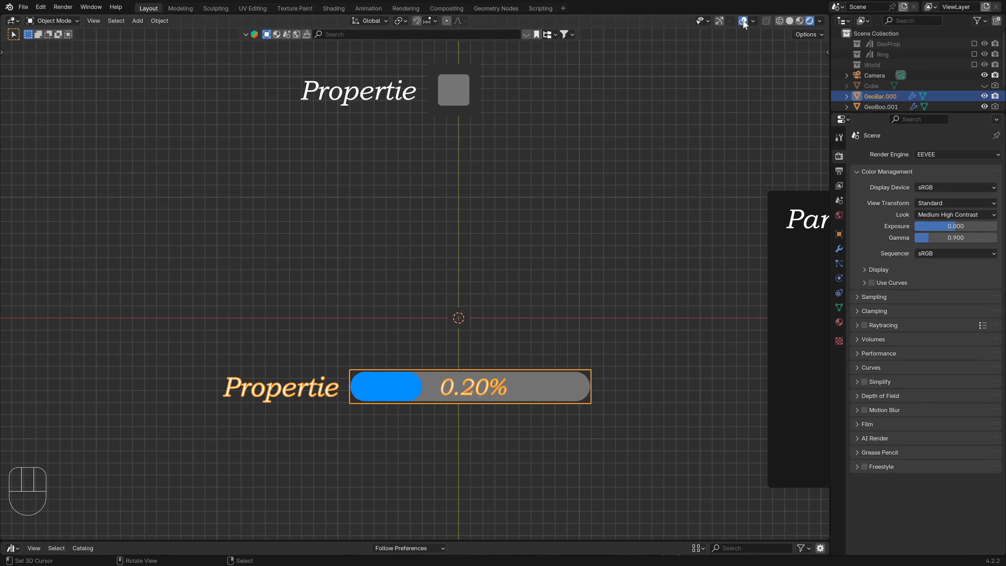
{"action": "key", "text": "g"}
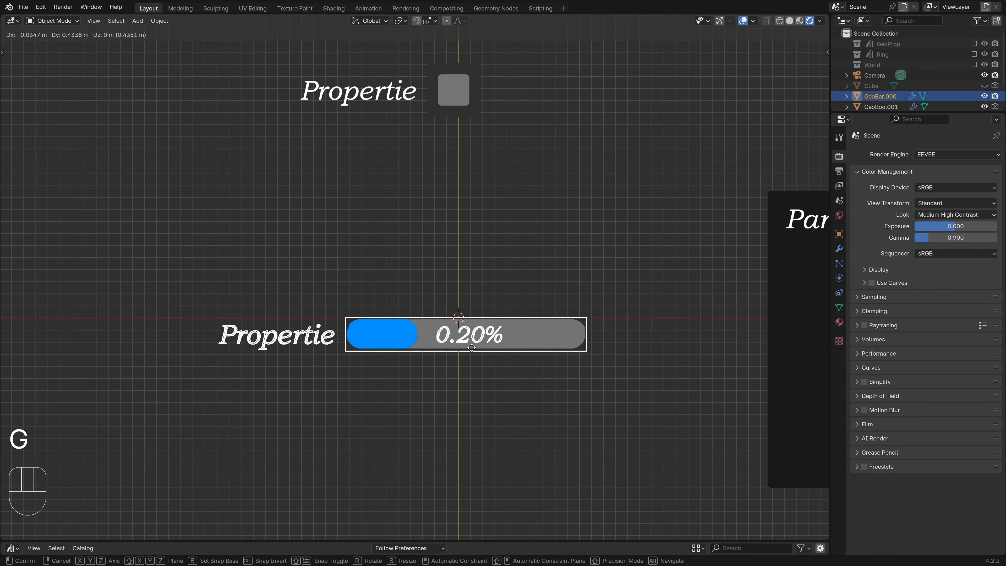
{"action": "right_click", "coordinate": [482, 346]}
{"action": "key", "text": "alt+g"}
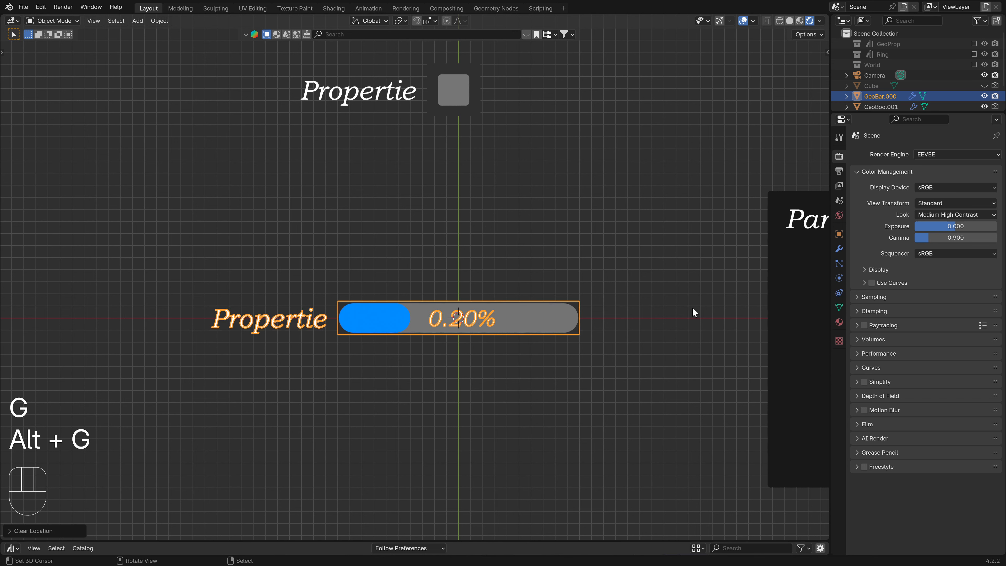
Paste the copied Exposure driver onto the Prop value of the GeoBar modifier.
{"action": "left_click", "coordinate": [839, 248]}
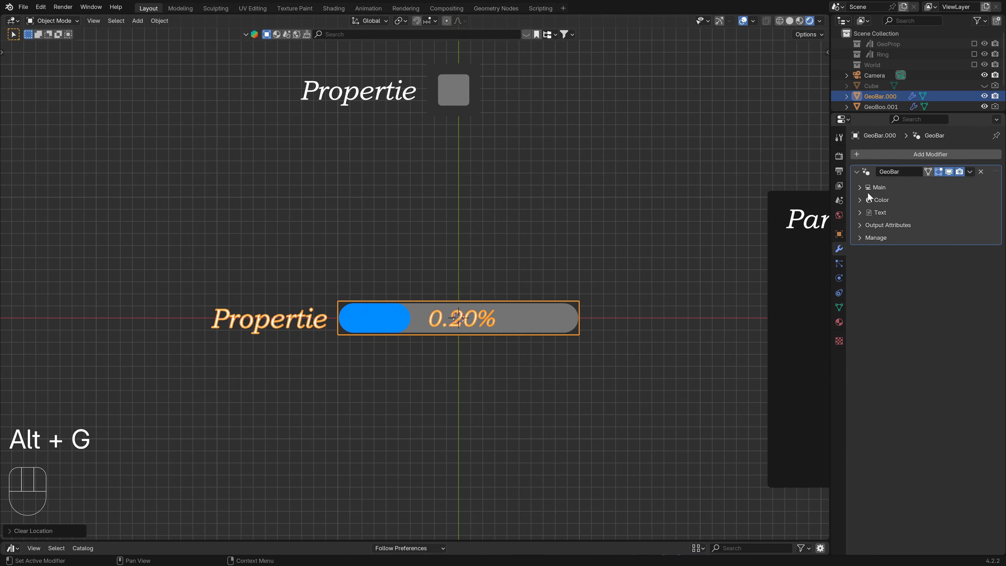
{"action": "left_click", "coordinate": [859, 187]}
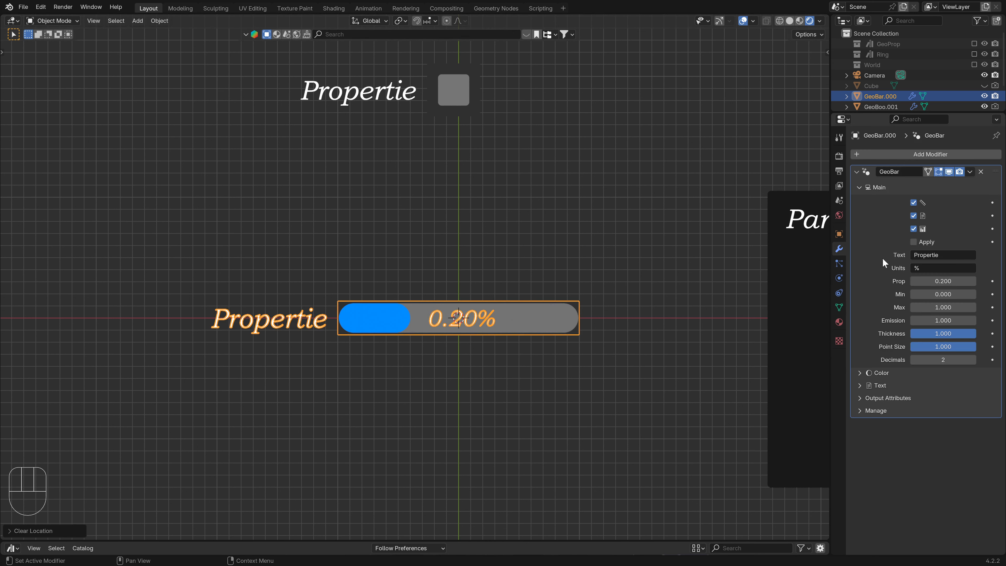
{"action": "right_click", "coordinate": [906, 280]}
{"action": "left_click", "coordinate": [879, 304]}
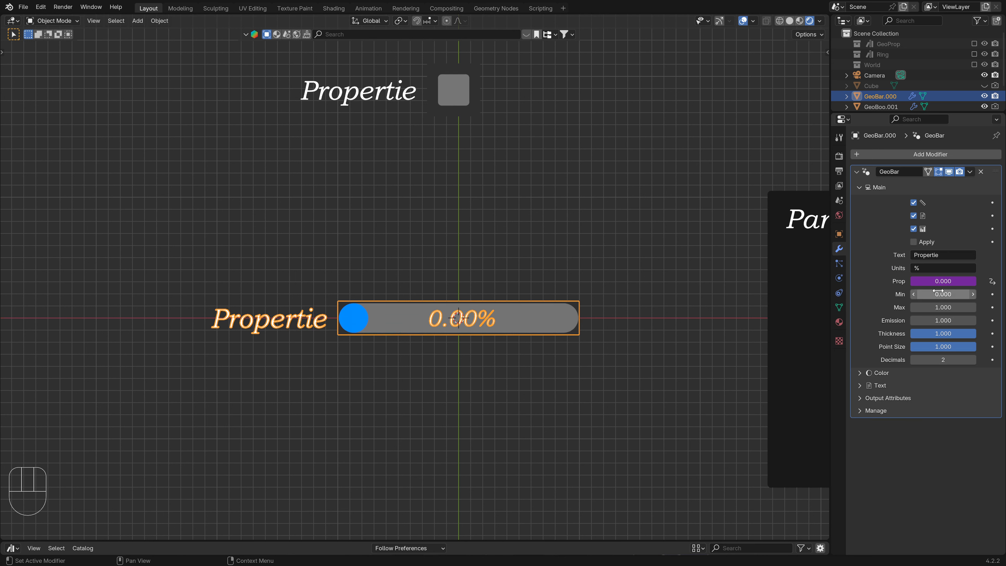
Set the GeoBar modifier's Min to -10 and Max to 10.
{"action": "left_click", "coordinate": [958, 294]}
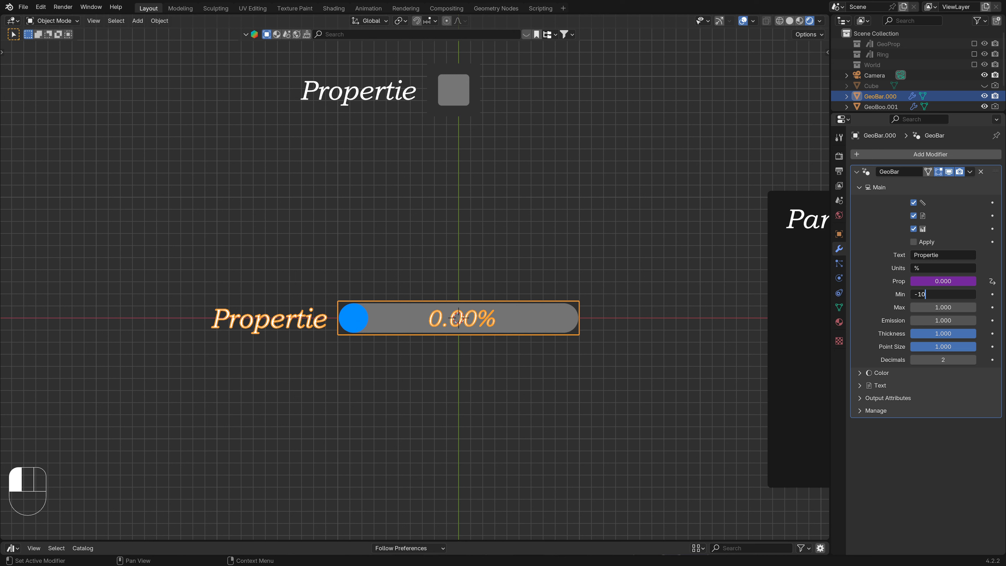
{"action": "key", "text": "Return"}
{"action": "left_click", "coordinate": [954, 310]}
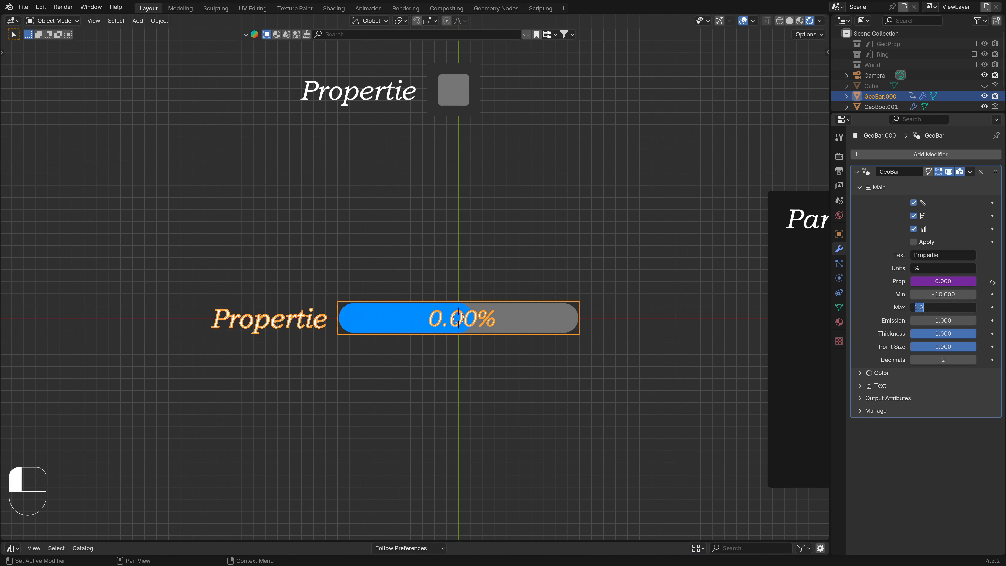
{"action": "type", "text": "10"}
{"action": "key", "text": "Return"}
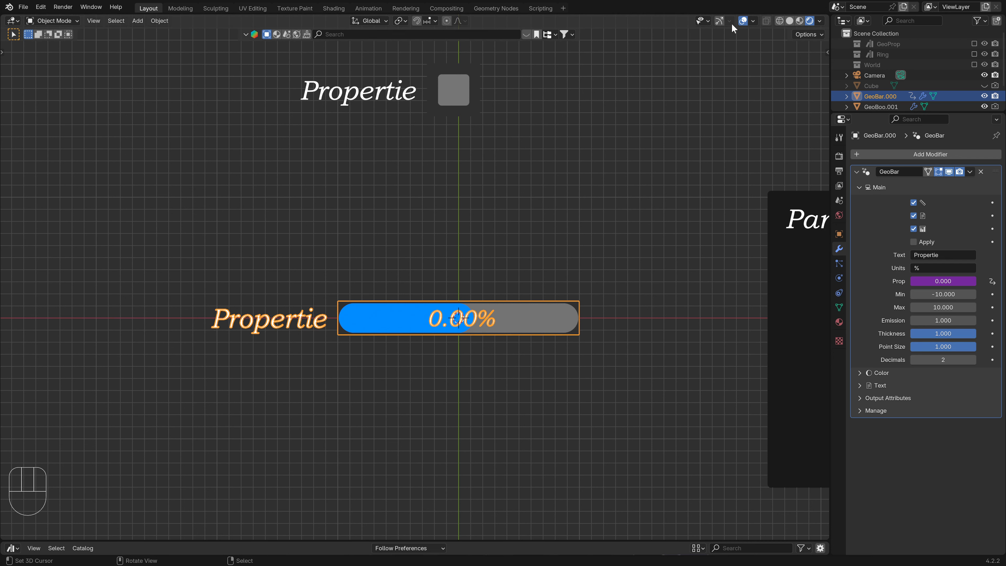
Hide the viewport overlays and try out the GeoBar's Thickness and Point Size values.
{"action": "left_click", "coordinate": [742, 20]}
{"action": "scroll", "coordinate": [496, 293], "scroll_direction": "up", "scroll_amount": 2}
{"action": "left_click_drag", "start_coordinate": [942, 331], "coordinate": [936, 351]}
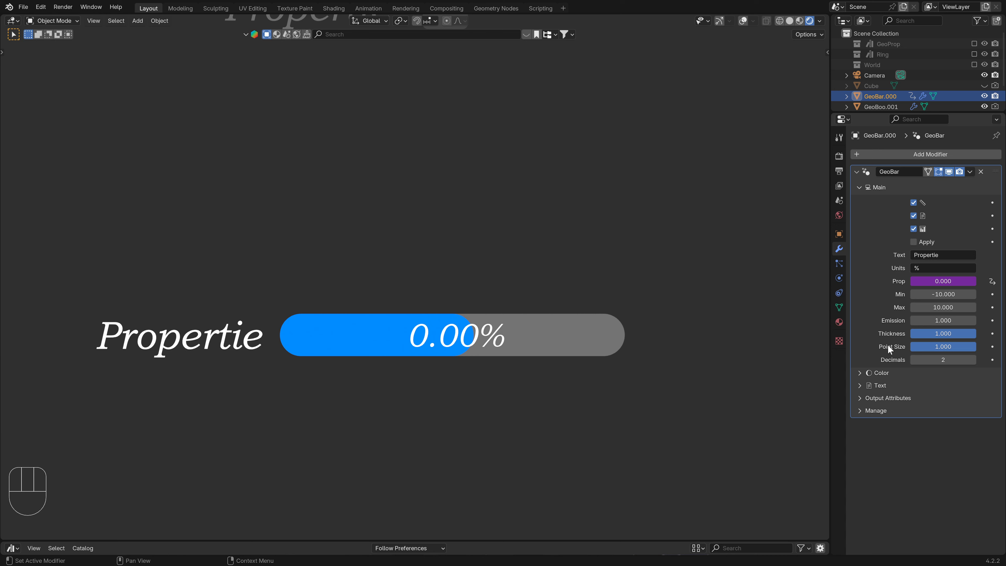
{"action": "left_click_drag", "start_coordinate": [932, 348], "coordinate": [968, 351]}
Try a white Slider color with varying Point Size on the GeoBar, and reset the color to its default.
{"action": "left_click", "coordinate": [862, 375]}
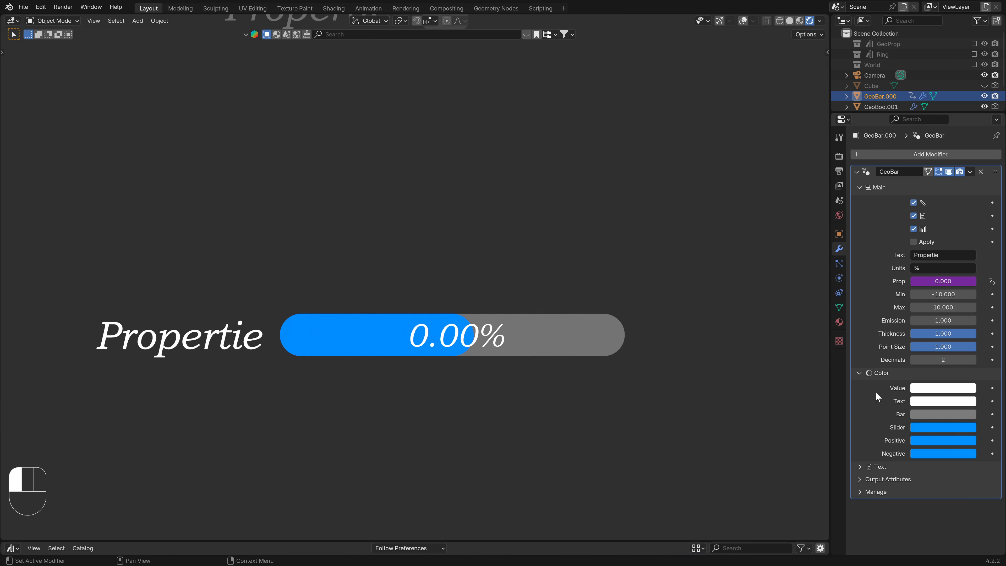
{"action": "left_click", "coordinate": [945, 428]}
{"action": "left_click_drag", "start_coordinate": [939, 389], "coordinate": [868, 390]}
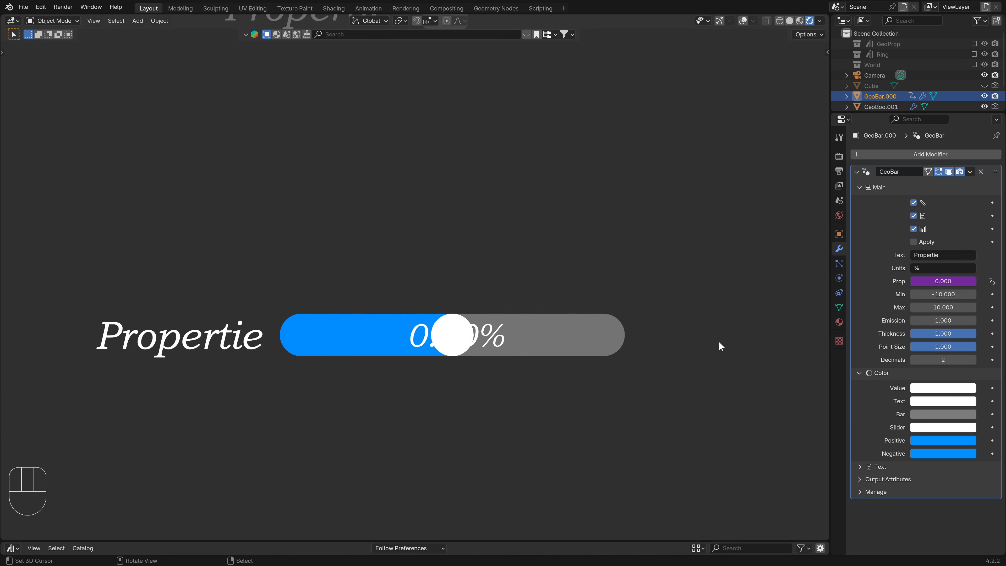
{"action": "mouse_move", "coordinate": [944, 349]}
{"action": "left_mouse_down"}
{"action": "mouse_move", "coordinate": [897, 349]}
{"action": "mouse_move", "coordinate": [952, 348]}
{"action": "left_mouse_up"}
{"action": "key", "text": "BackSpace"}
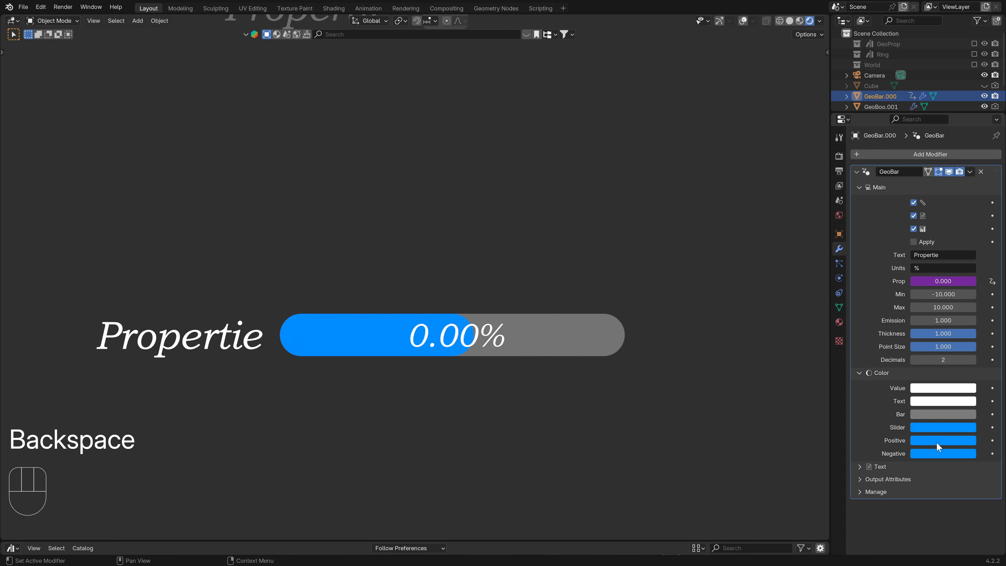
Try a yellow Positive color and a green Negative color on the GeoBar, resetting each to its default.
{"action": "left_click", "coordinate": [937, 442]}
{"action": "left_click_drag", "start_coordinate": [882, 335], "coordinate": [875, 333]}
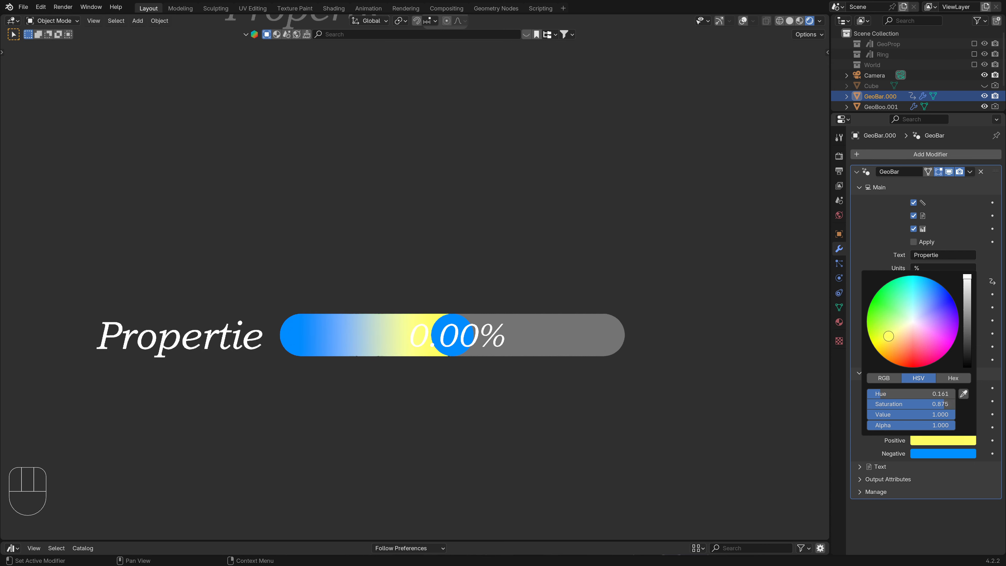
{"action": "key", "text": "BackSpace"}
{"action": "left_click", "coordinate": [950, 453]}
{"action": "left_click", "coordinate": [876, 331]}
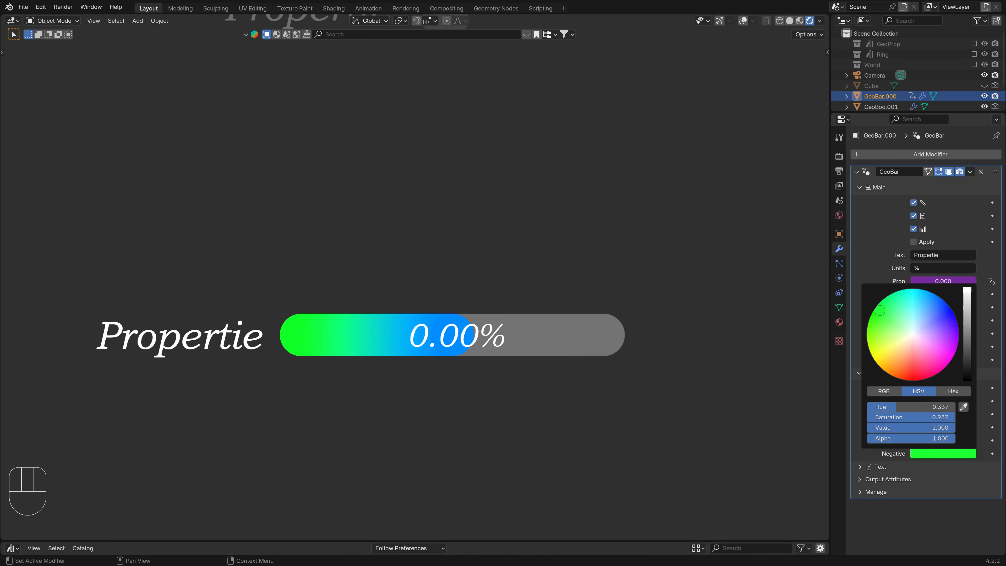
{"action": "key", "text": "BackSpace"}
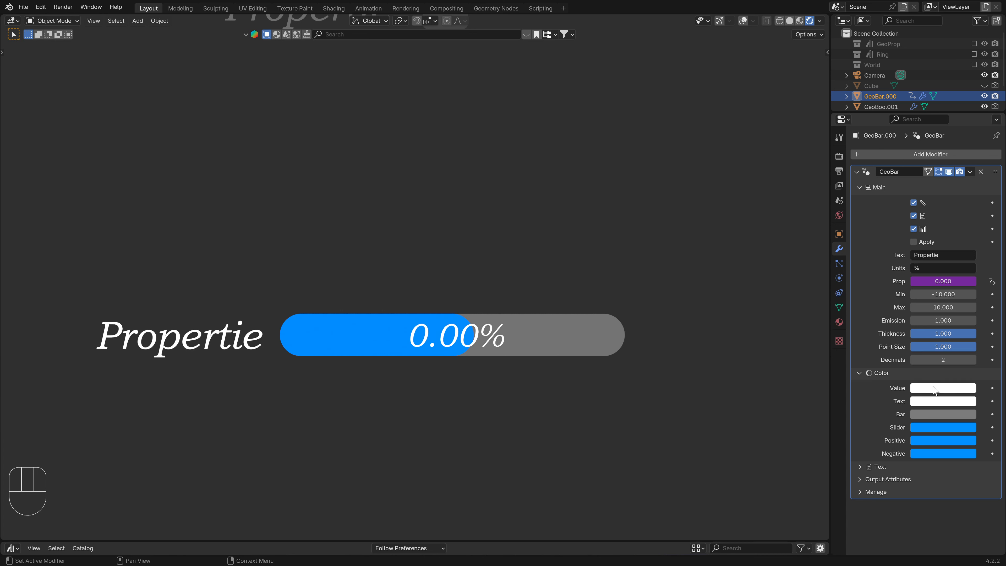
Try a different Value text color on the GeoBar and reset it to its default.
{"action": "left_click", "coordinate": [935, 388]}
{"action": "left_click", "coordinate": [895, 306]}
{"action": "key", "text": "BackSpace"}
{"action": "left_click", "coordinate": [859, 374]}
Try the GeoBar's value text uncentered with changed position and size, and restore centering with Position 2.
{"action": "left_click", "coordinate": [860, 387]}
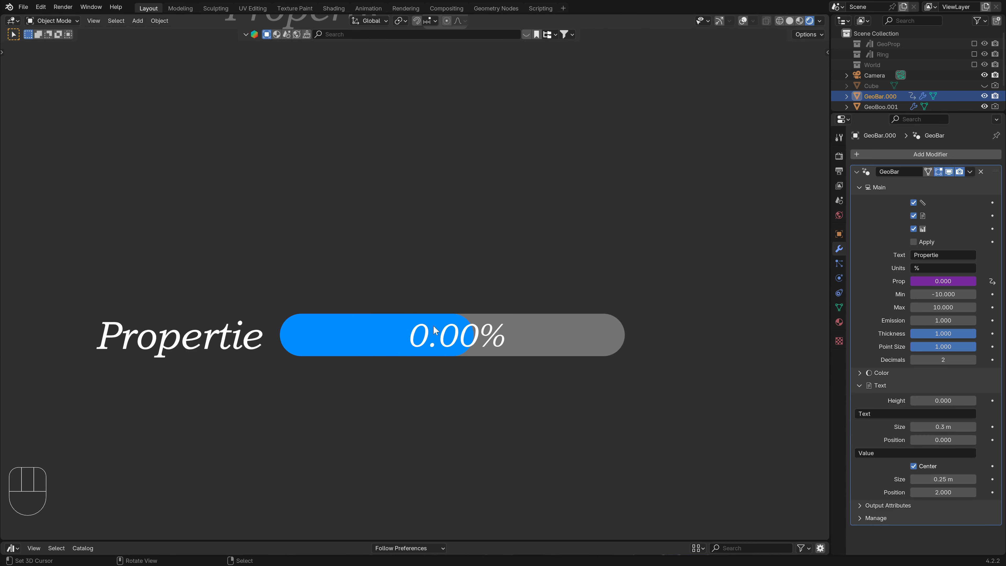
{"action": "left_click", "coordinate": [913, 465]}
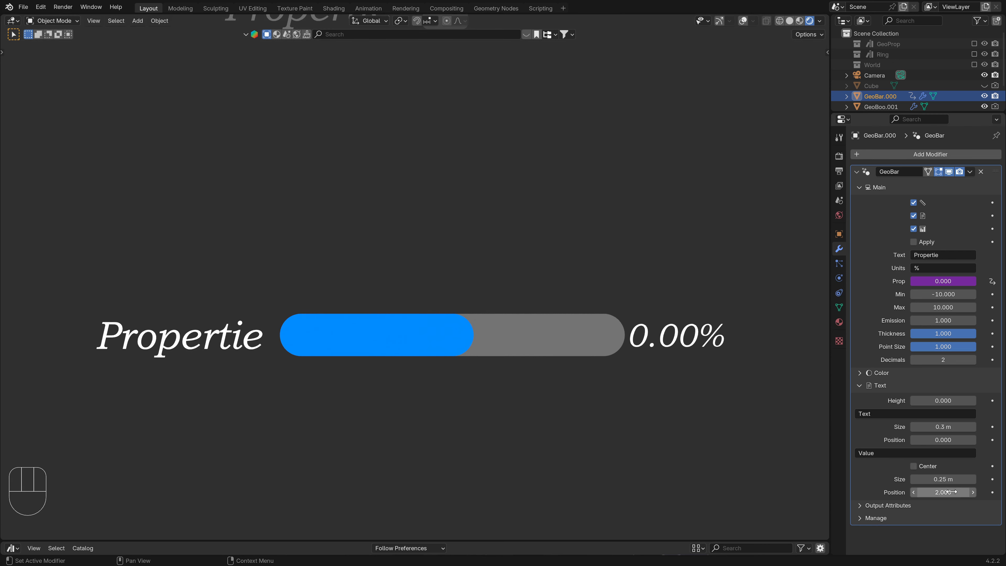
{"action": "left_click_drag", "start_coordinate": [943, 492], "coordinate": [895, 492]}
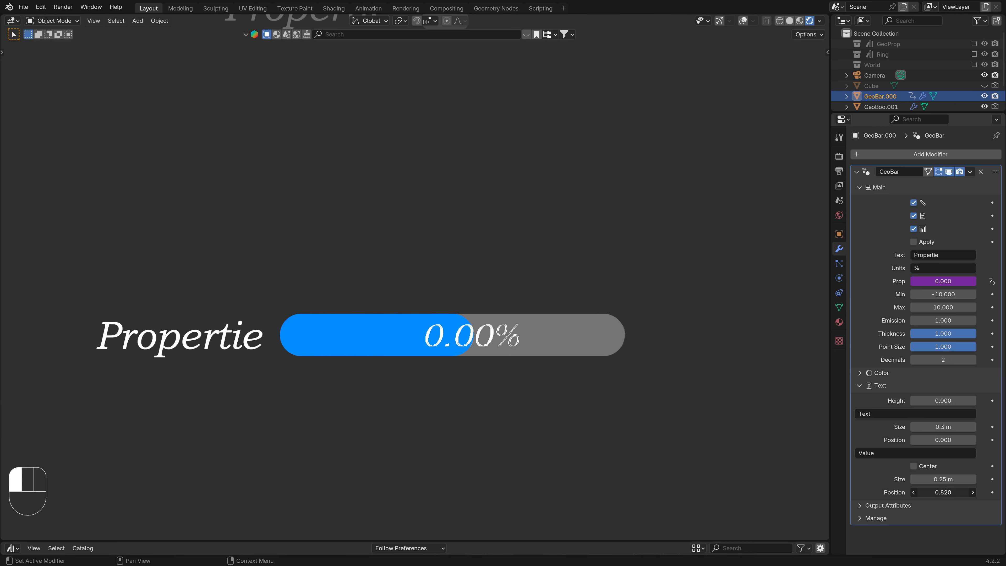
{"action": "right_click", "coordinate": [895, 492]}
{"action": "left_click_drag", "start_coordinate": [965, 479], "coordinate": [938, 489]}
{"action": "right_click", "coordinate": [942, 479]}
{"action": "left_click", "coordinate": [916, 468]}
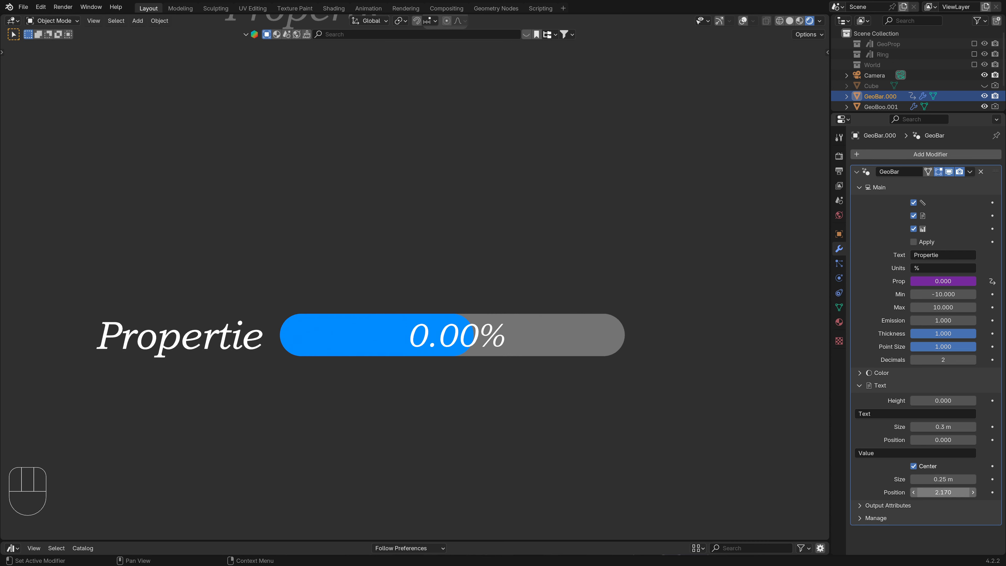
{"action": "left_click", "coordinate": [943, 494]}
{"action": "type", "text": "2"}
{"action": "key", "text": "Return"}
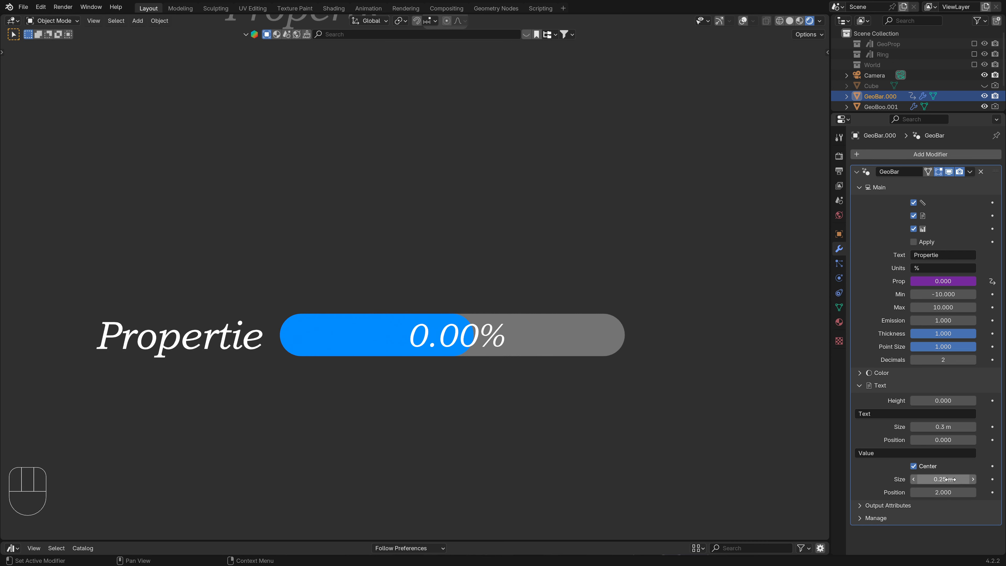
Collapse the GeoBar modifier's Text and Main sections and reopen the scene's Color Management settings.
{"action": "left_click_drag", "start_coordinate": [935, 439], "coordinate": [927, 400]}
{"action": "left_click", "coordinate": [871, 385]}
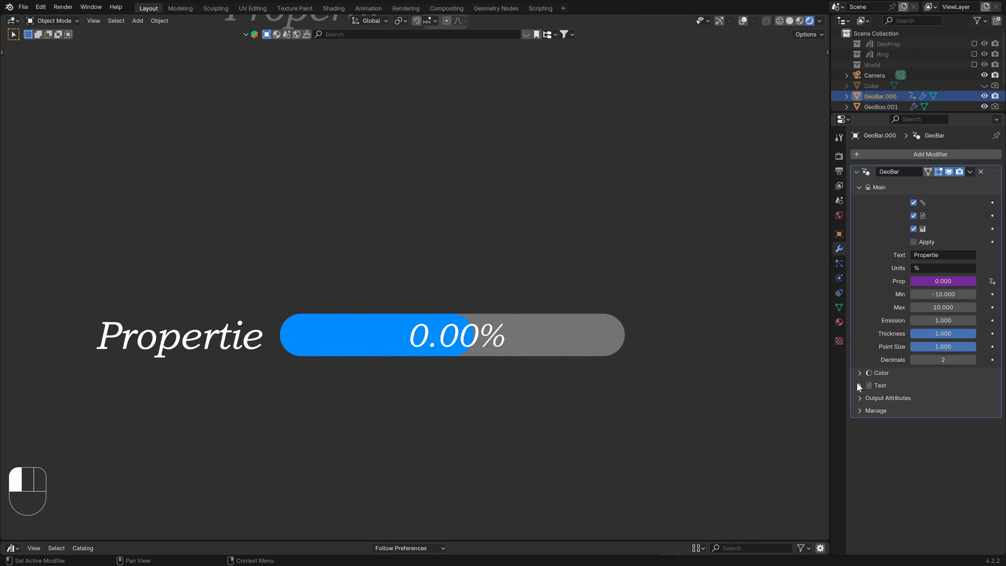
{"action": "left_click", "coordinate": [857, 187]}
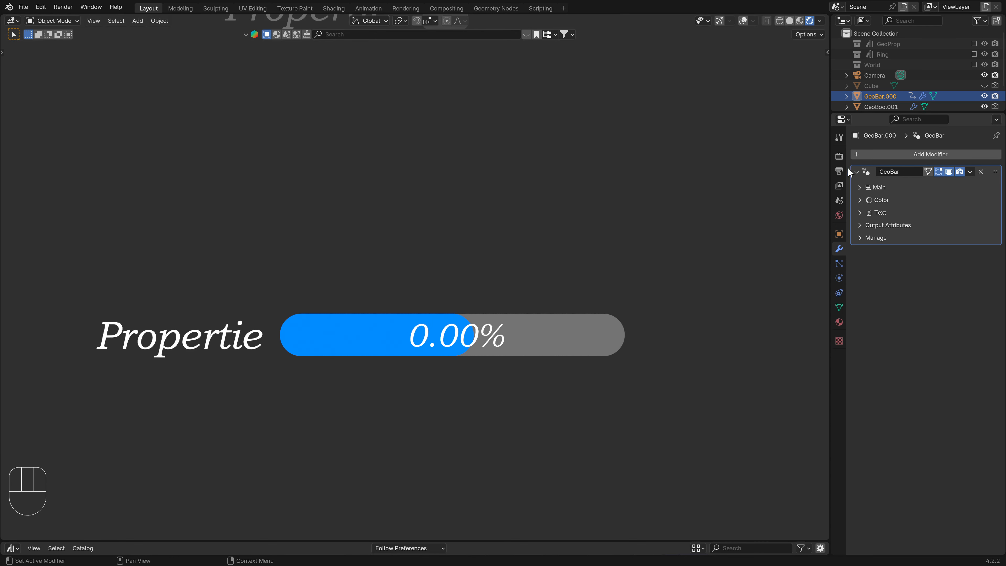
{"action": "left_click", "coordinate": [839, 156]}
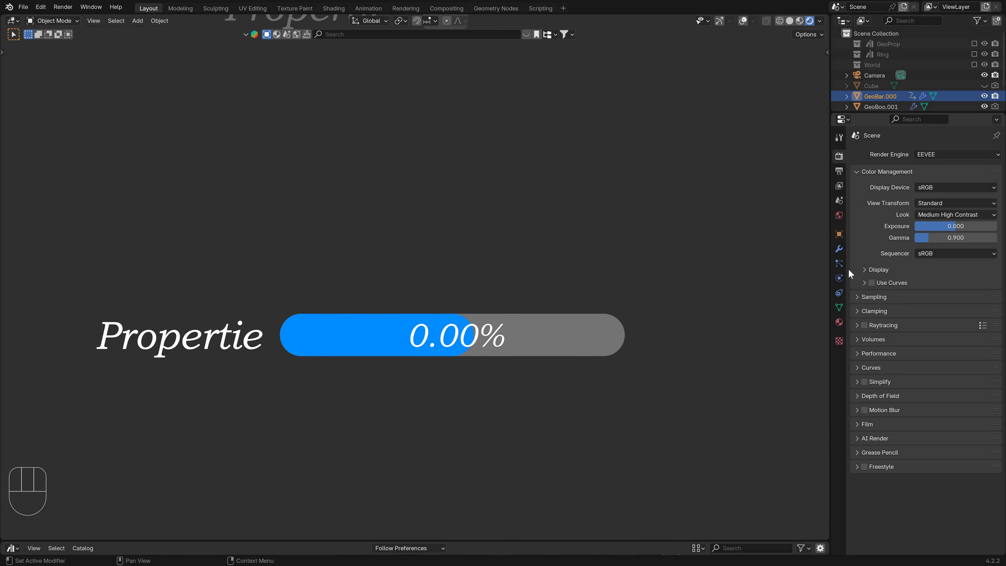
Set the GeoBar's label text to "Exposure".
{"action": "left_click", "coordinate": [838, 249]}
{"action": "left_click", "coordinate": [871, 187]}
{"action": "left_click", "coordinate": [931, 254]}
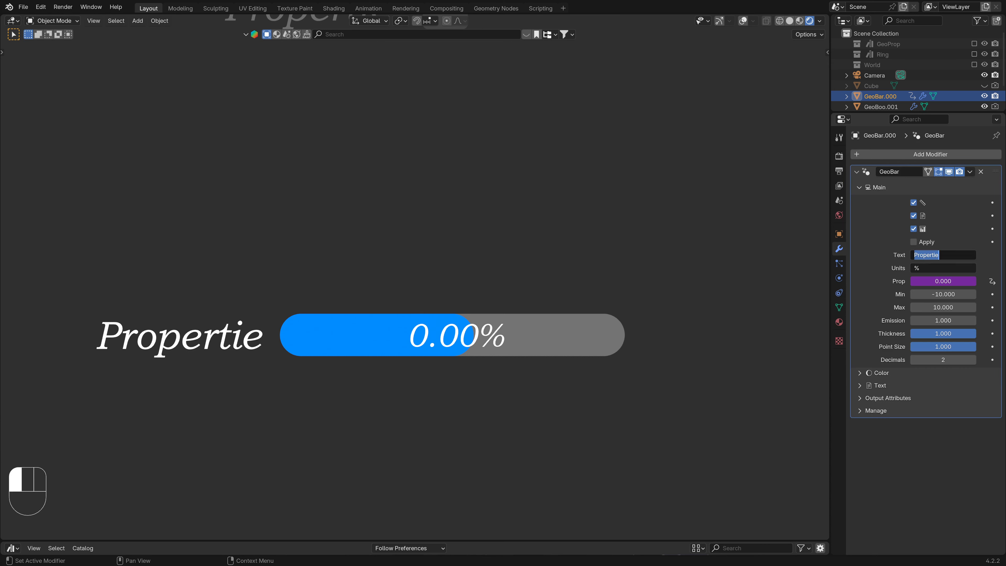
{"action": "type", "text": "Exposure"}
{"action": "key", "text": "Return"}
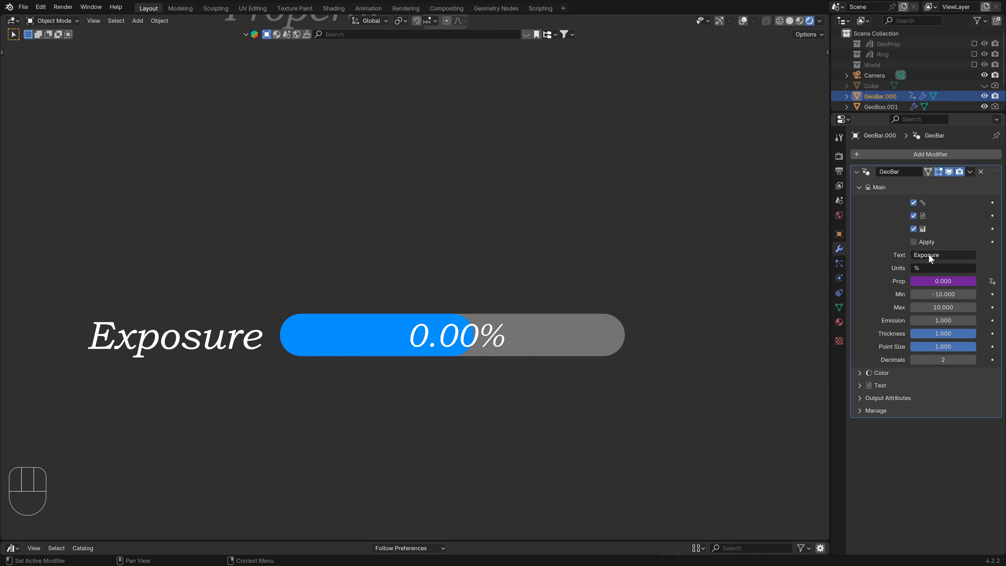
Try the Exposure bar with empty Units and restore the "%" unit.
{"action": "left_click", "coordinate": [841, 170]}
{"action": "left_click", "coordinate": [841, 156]}
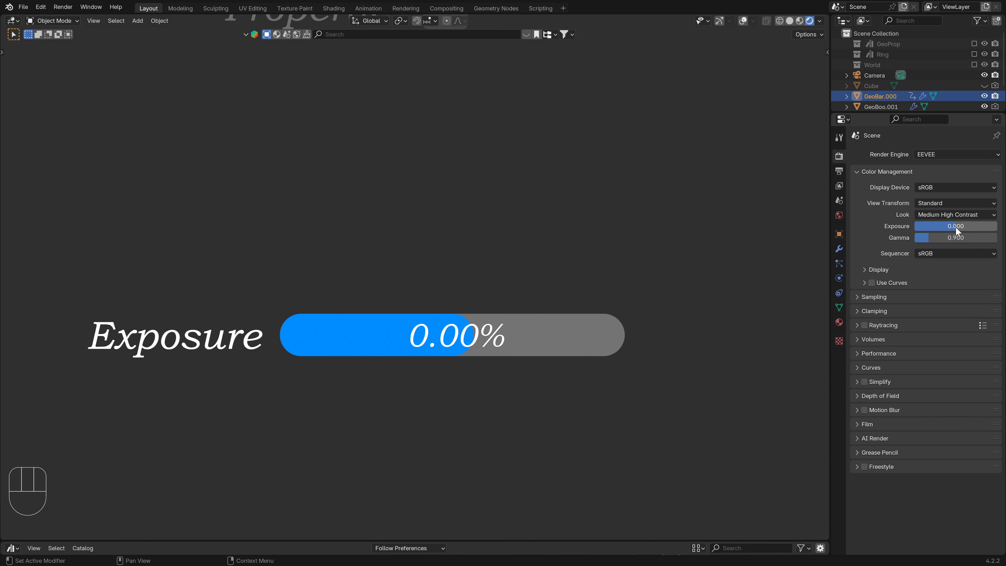
{"action": "left_click", "coordinate": [840, 250]}
{"action": "left_click", "coordinate": [922, 268]}
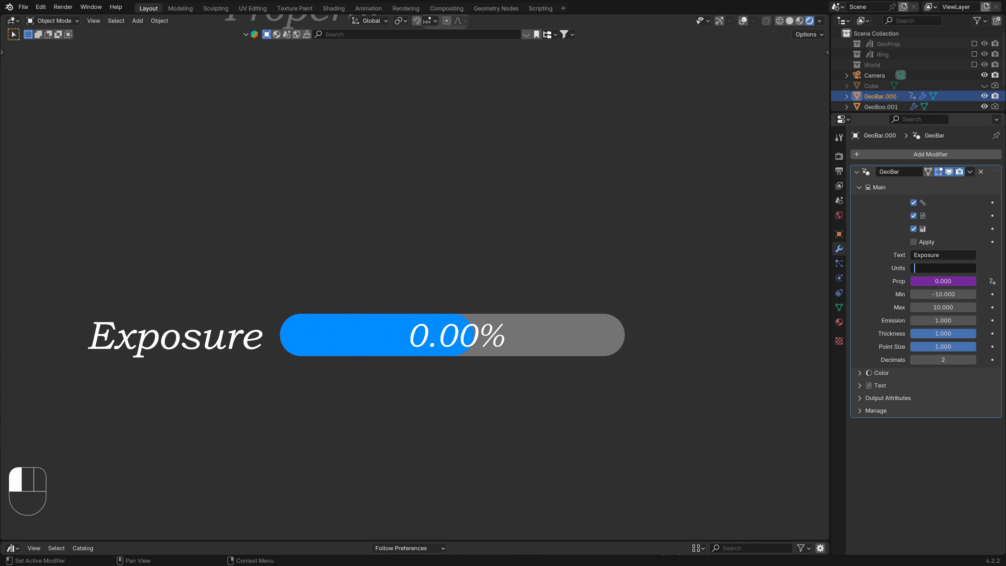
{"action": "key", "text": "Return"}
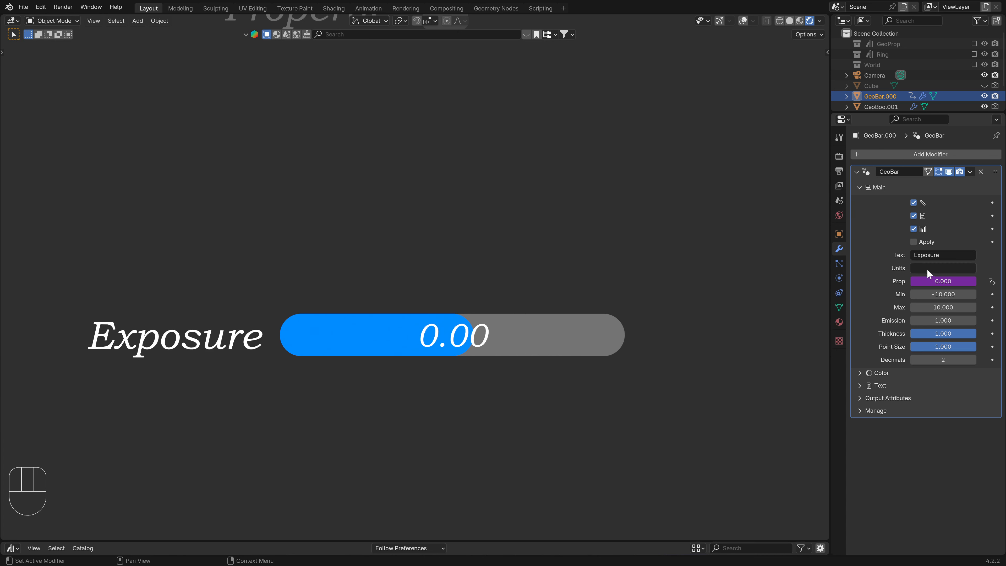
{"action": "left_click", "coordinate": [938, 269]}
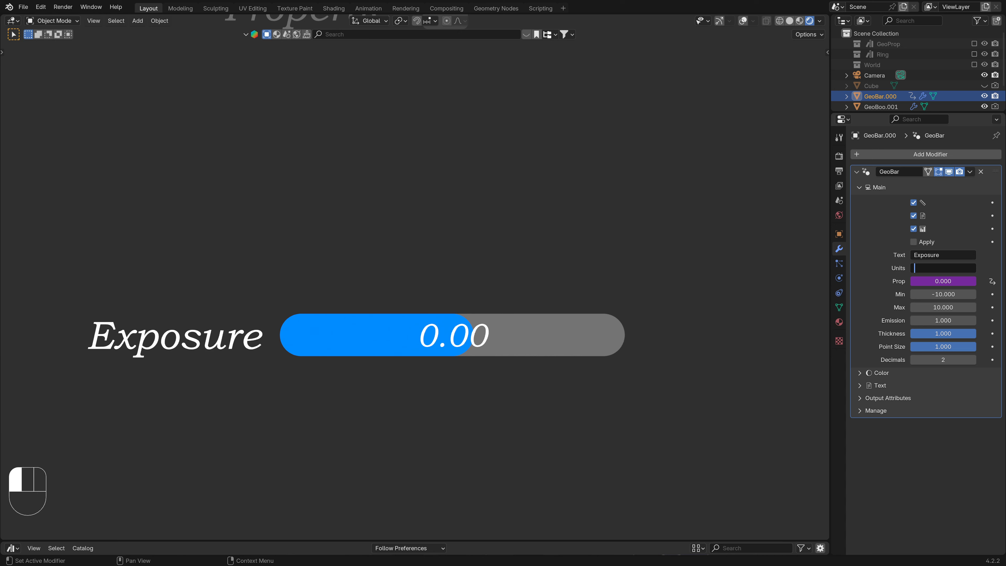
{"action": "type", "text": "%"}
{"action": "key", "text": "Return"}
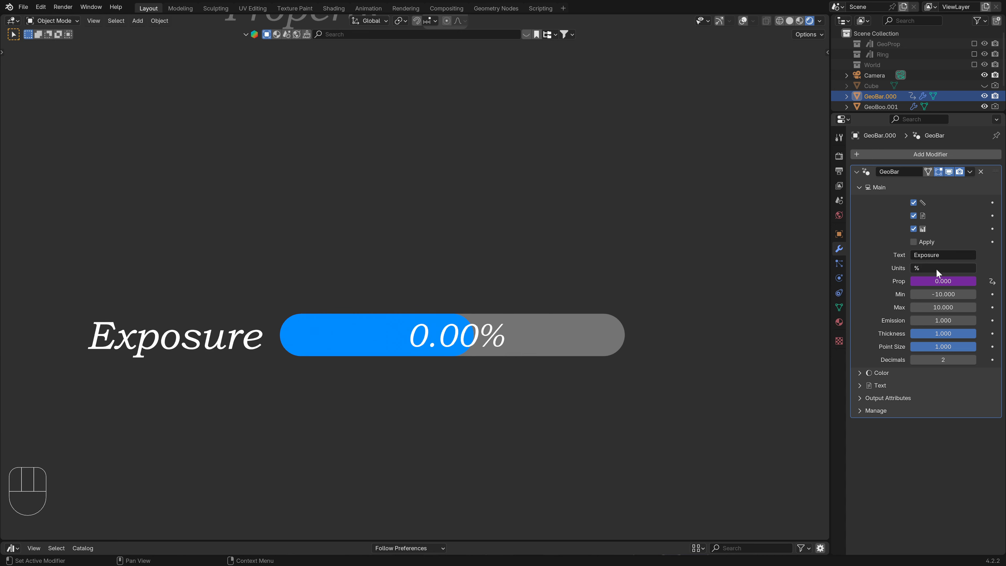
Collapse the GeoBar's Main section, try a lower scene Exposure to test the bar, and cancel the change.
{"action": "left_click", "coordinate": [856, 187]}
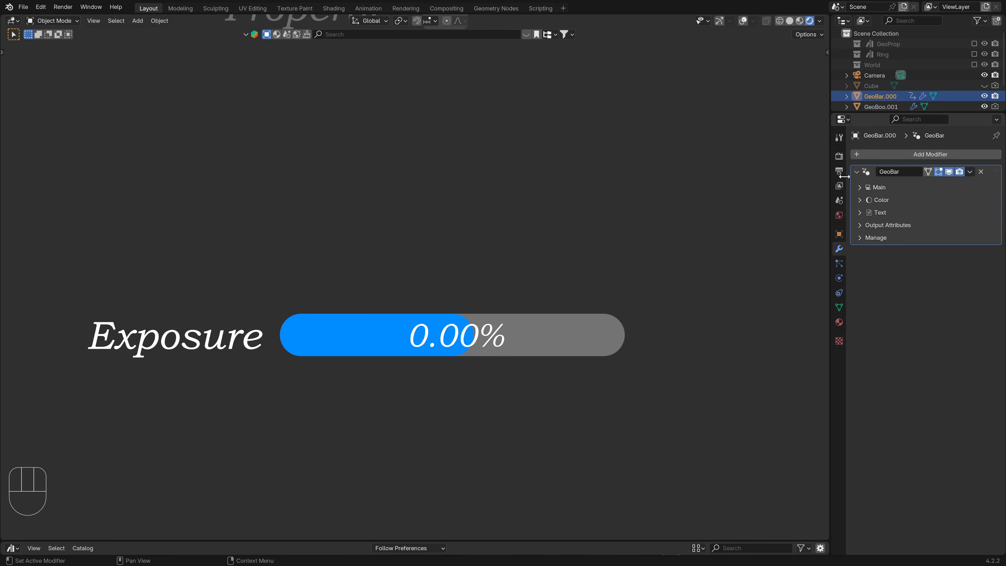
{"action": "left_click", "coordinate": [839, 156]}
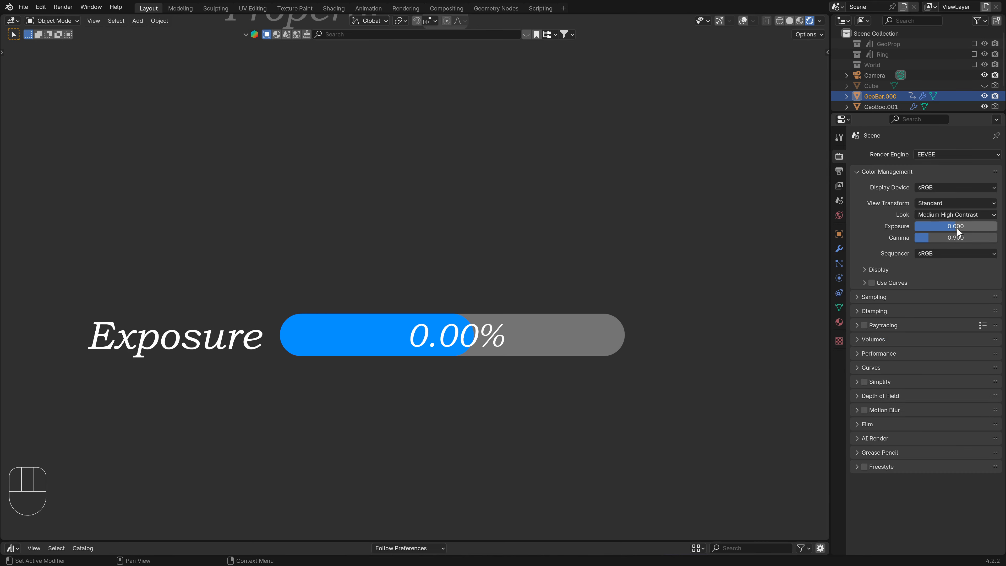
{"action": "left_click_drag", "start_coordinate": [957, 228], "coordinate": [890, 227]}
{"action": "key", "text": "Escape"}
Duplicate the Exposure bar and place the copy about 0.28 m below it along the global Y axis.
{"action": "key", "text": "shift+d"}
{"action": "key", "text": "y"}
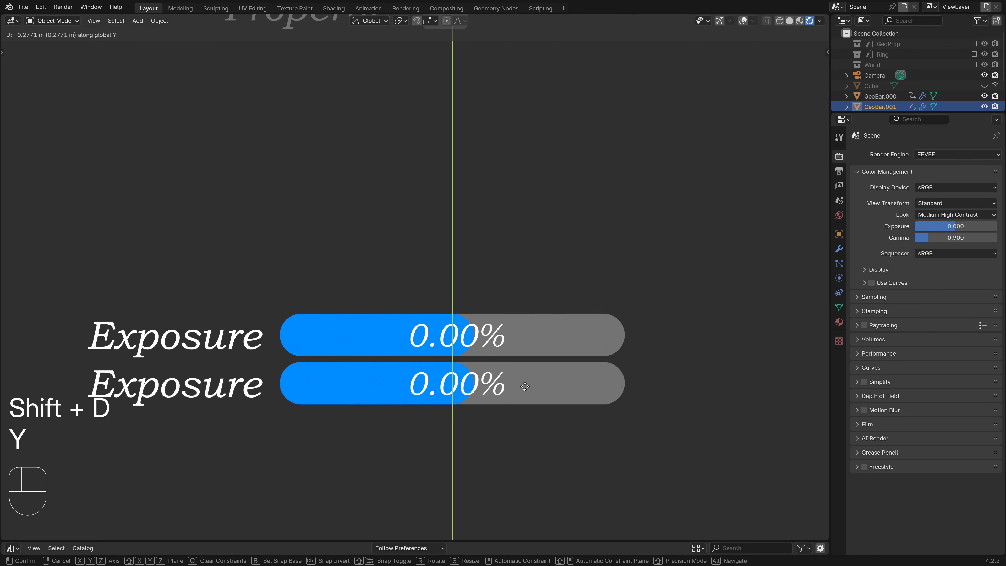
{"action": "left_click", "coordinate": [526, 387]}
Try different scene Gamma values and undo each change.
{"action": "key", "text": "BackSpace"}
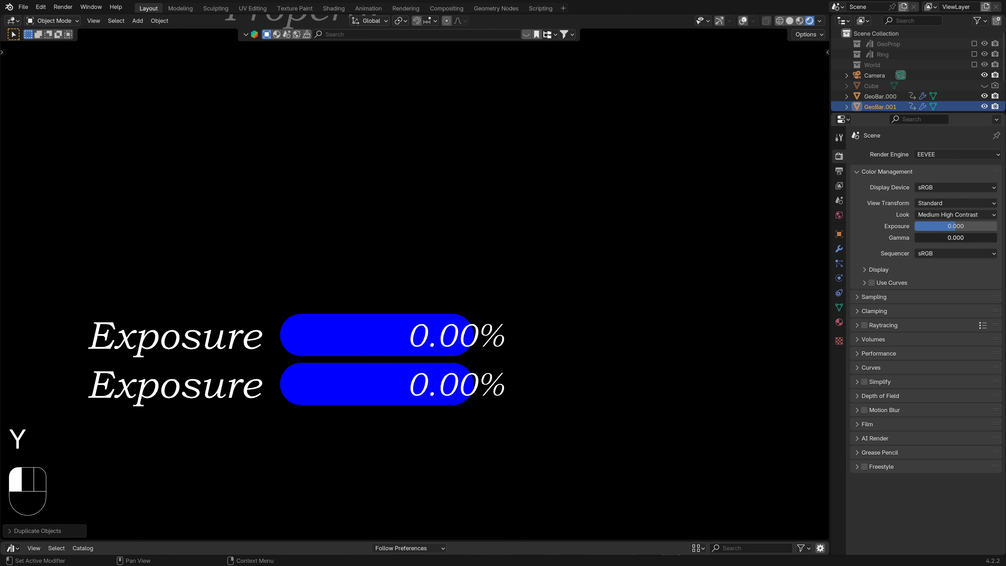
{"action": "key", "text": "ctrl+z"}
{"action": "left_click_drag", "start_coordinate": [927, 240], "coordinate": [997, 238]}
{"action": "key", "text": "ctrl+z"}
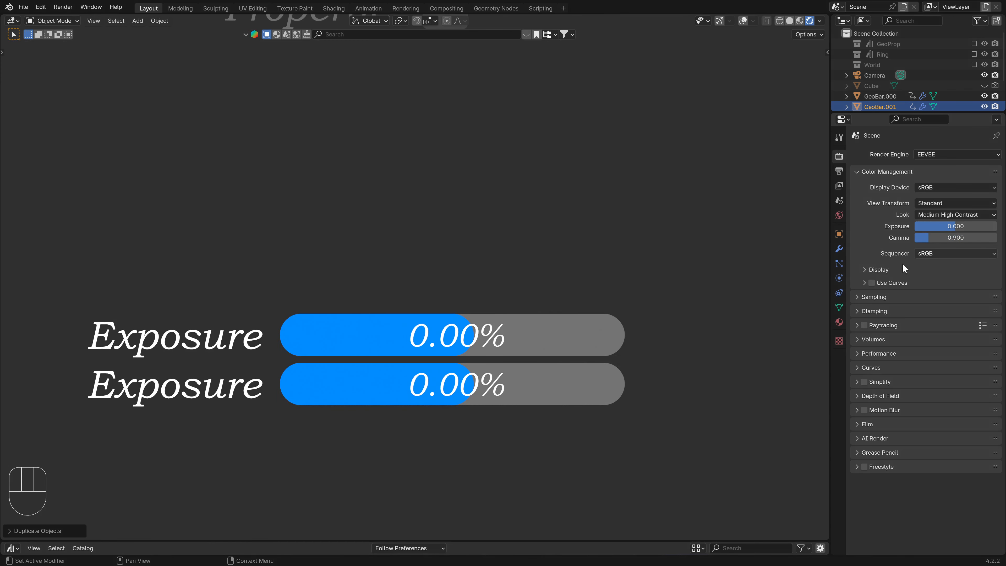
Set the duplicated bar's Max to 5 and its Min to 0.
{"action": "left_click", "coordinate": [839, 249]}
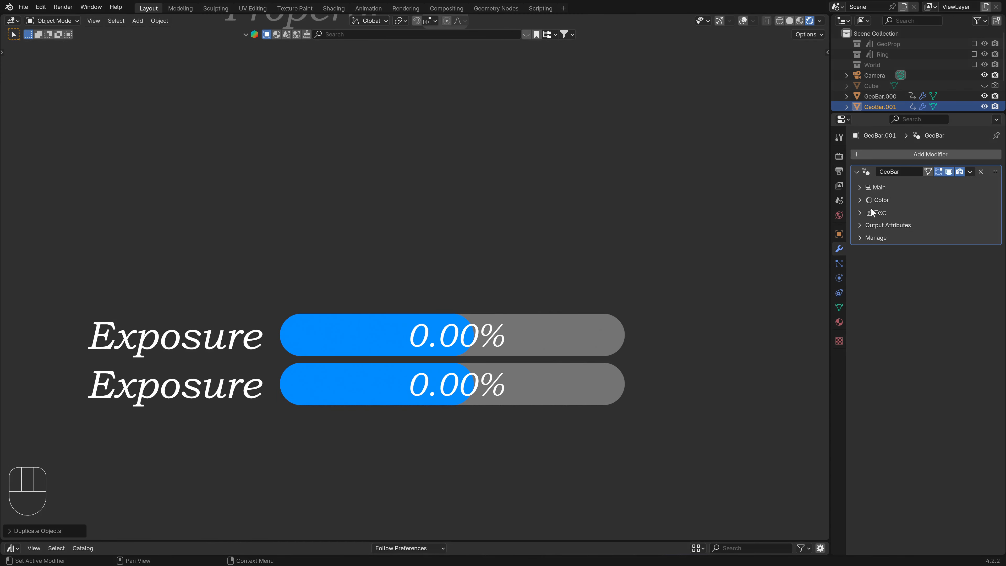
{"action": "left_click", "coordinate": [860, 187]}
{"action": "left_click", "coordinate": [943, 307]}
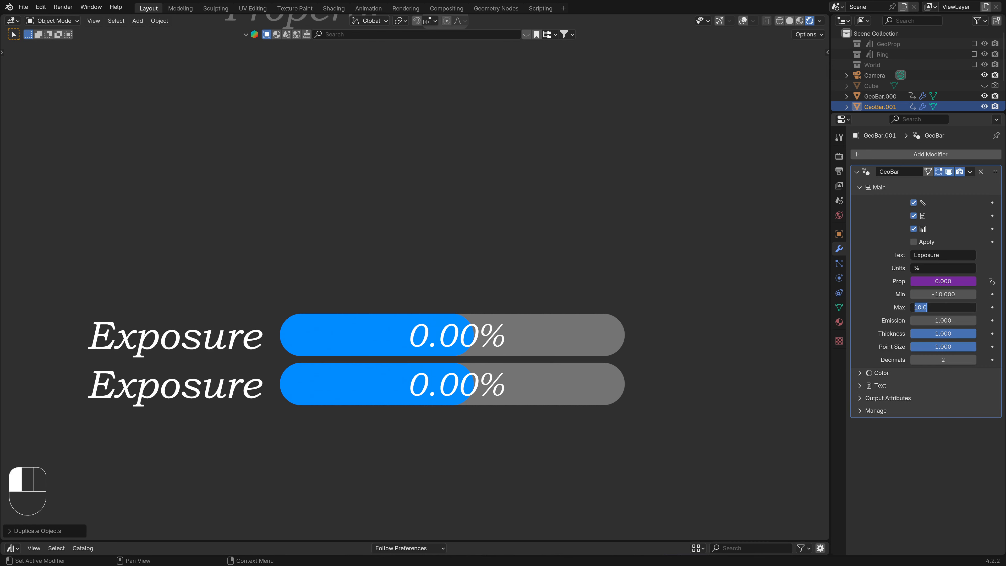
{"action": "type", "text": "5"}
{"action": "key", "text": "Return"}
{"action": "left_click", "coordinate": [943, 294]}
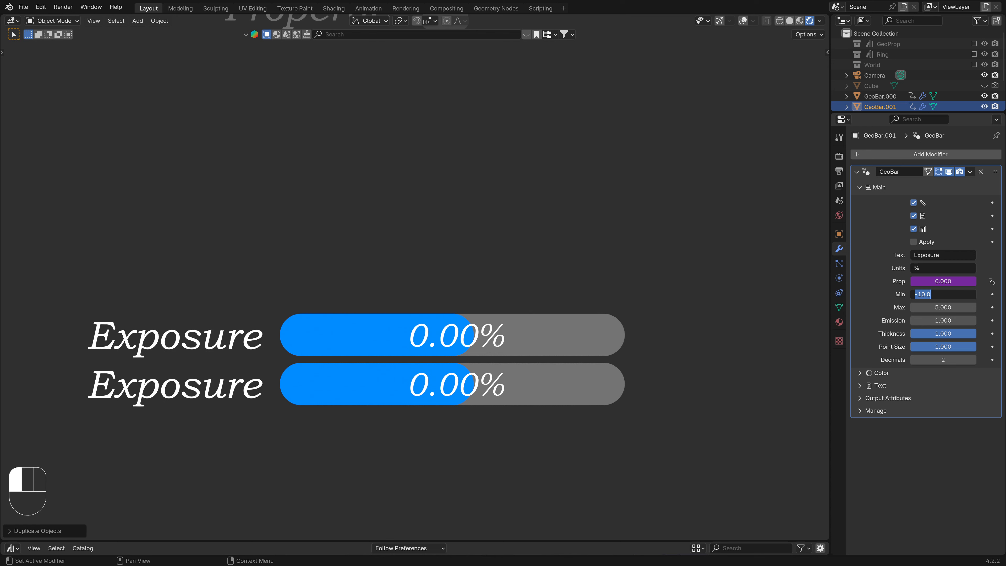
{"action": "type", "text": "0"}
{"action": "key", "text": "Return"}
Drive the duplicated bar's Prop value with the scene's Gamma by copying Gamma as a new driver and pasting it.
{"action": "right_click", "coordinate": [937, 281]}
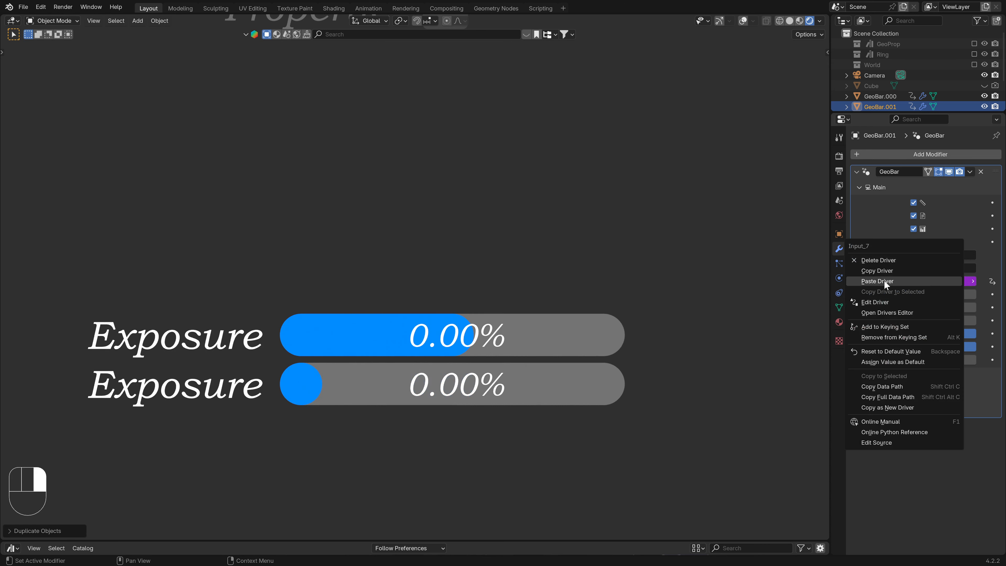
{"action": "left_click", "coordinate": [887, 283]}
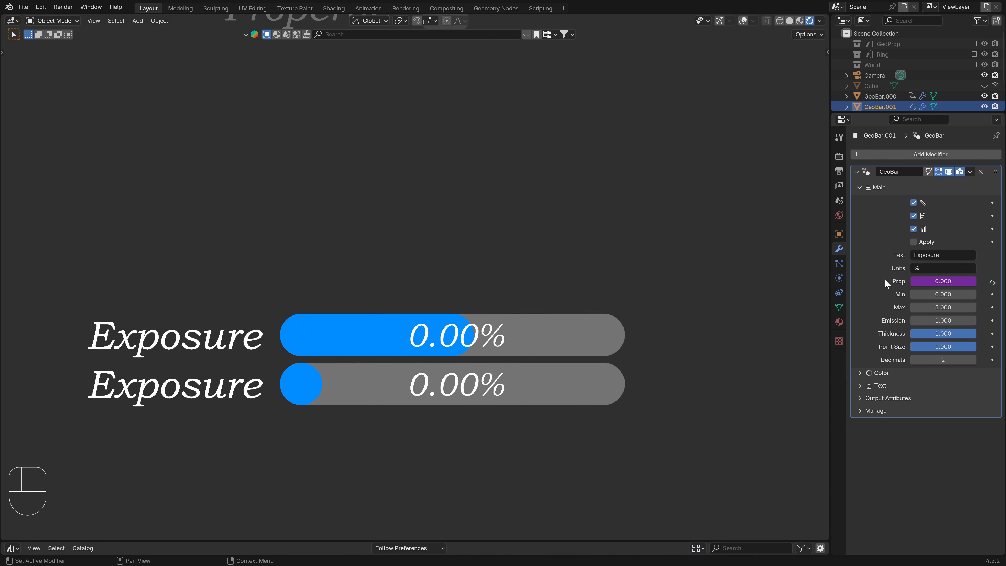
{"action": "left_click", "coordinate": [839, 156]}
{"action": "right_click", "coordinate": [937, 240]}
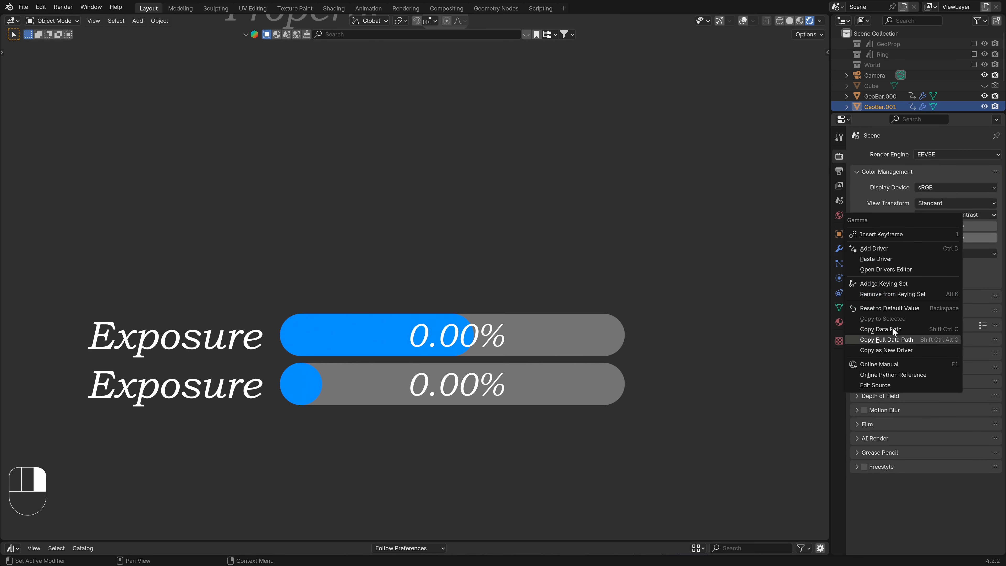
{"action": "left_click", "coordinate": [900, 352]}
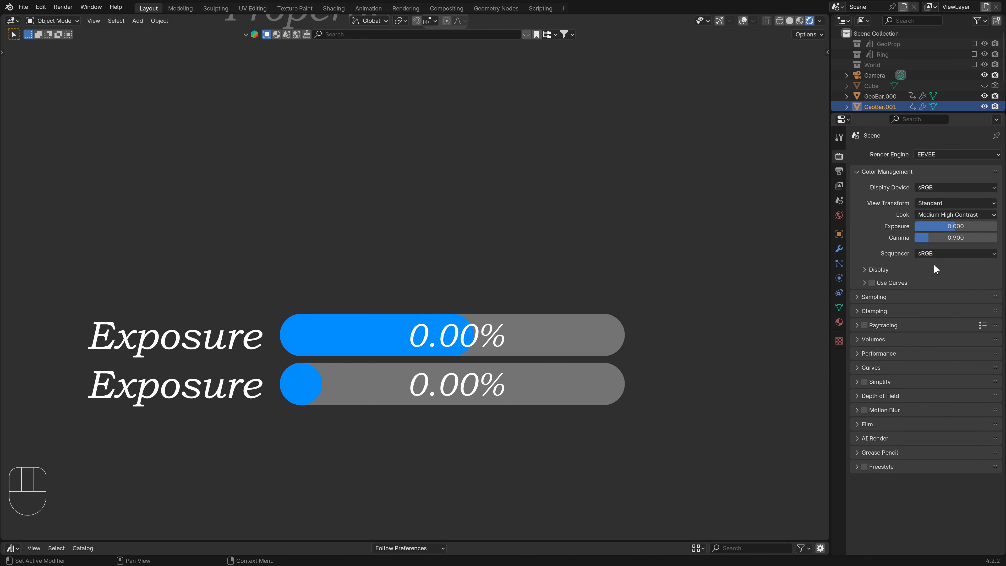
{"action": "left_click", "coordinate": [839, 249]}
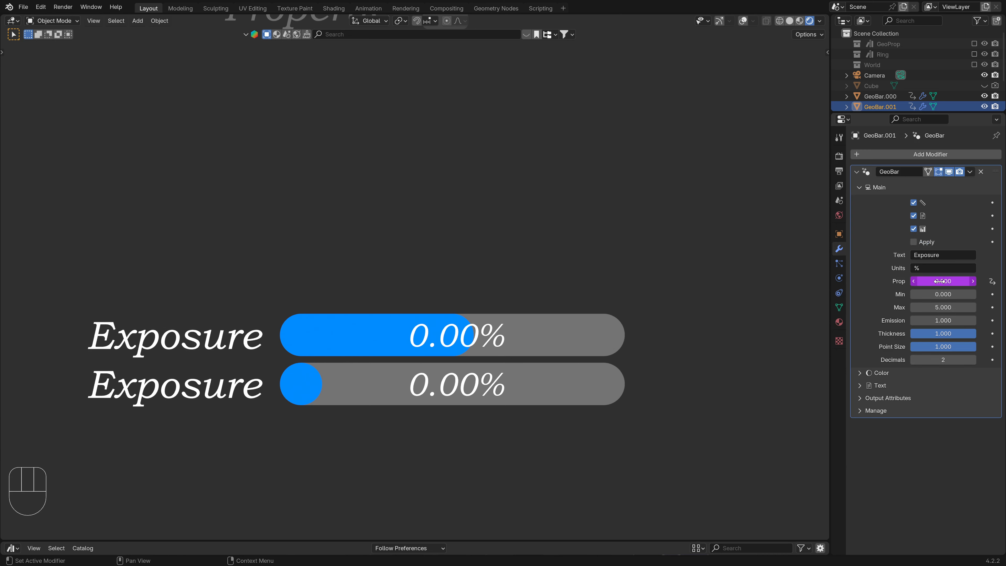
{"action": "right_click", "coordinate": [943, 281]}
{"action": "left_click", "coordinate": [881, 282]}
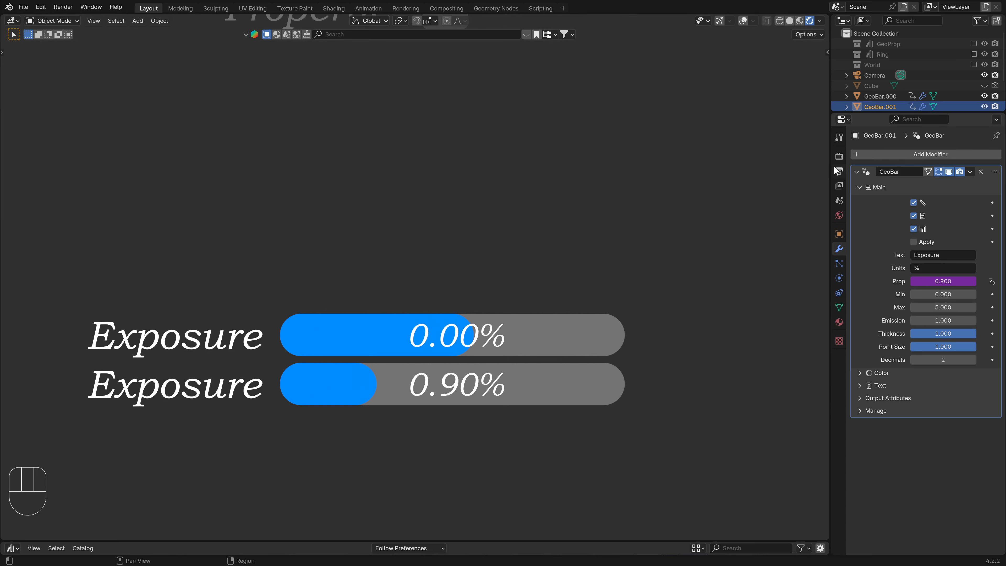
Try changing the scene's Gamma to test the second bar and cancel the change.
{"action": "left_click", "coordinate": [838, 157]}
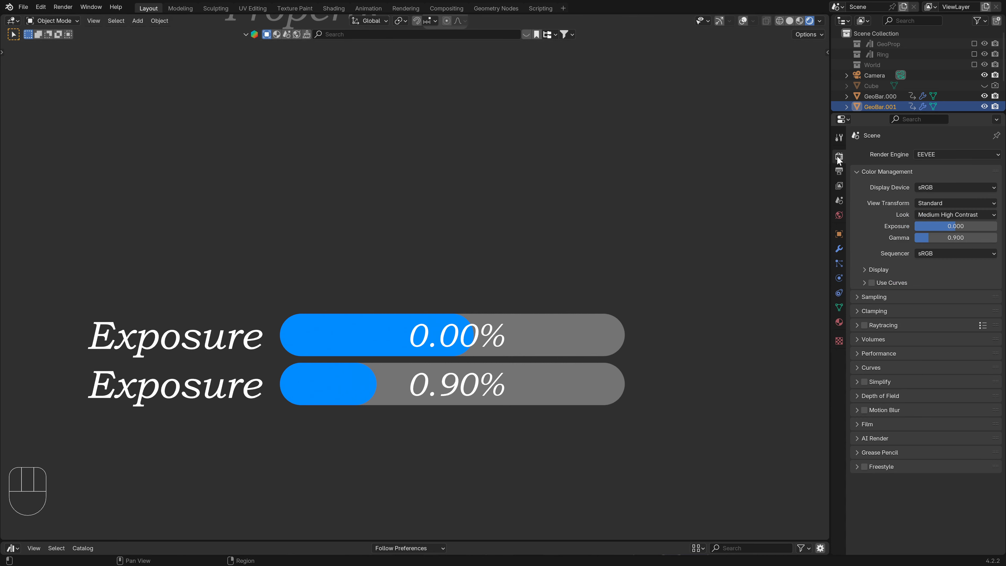
{"action": "left_click_drag", "start_coordinate": [945, 240], "coordinate": [940, 239]}
{"action": "right_click", "coordinate": [941, 240]}
Set the second bar's label text to "Gamma" and collapse its Main section.
{"action": "left_click", "coordinate": [839, 249]}
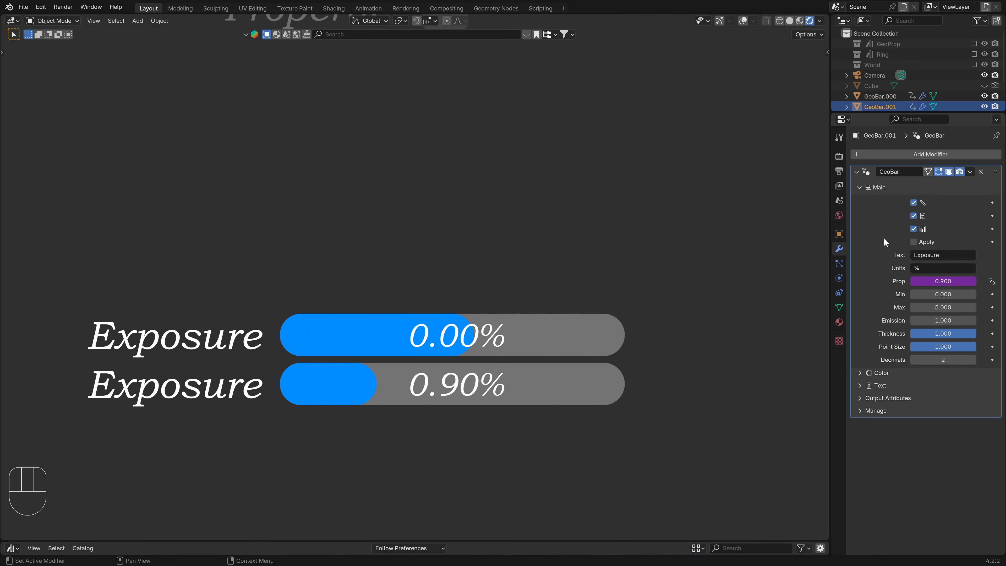
{"action": "left_click", "coordinate": [938, 254]}
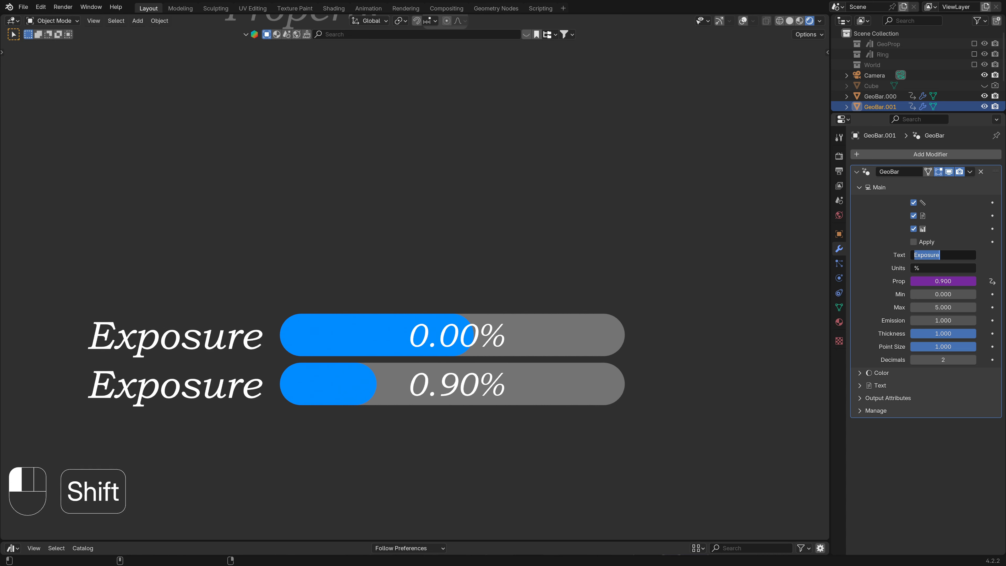
{"action": "type", "text": "Gamma"}
{"action": "key", "text": "Return"}
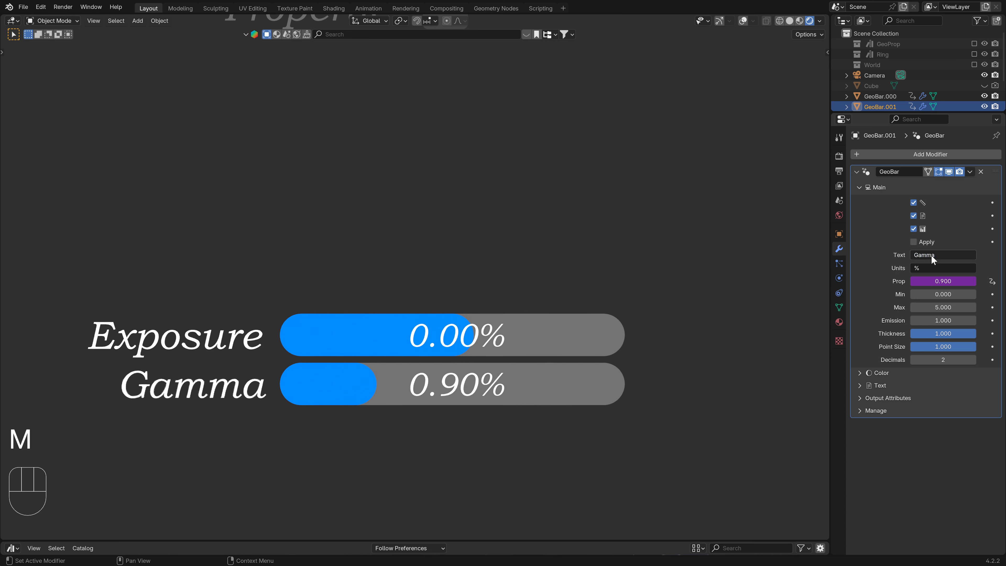
{"action": "left_click", "coordinate": [858, 188]}
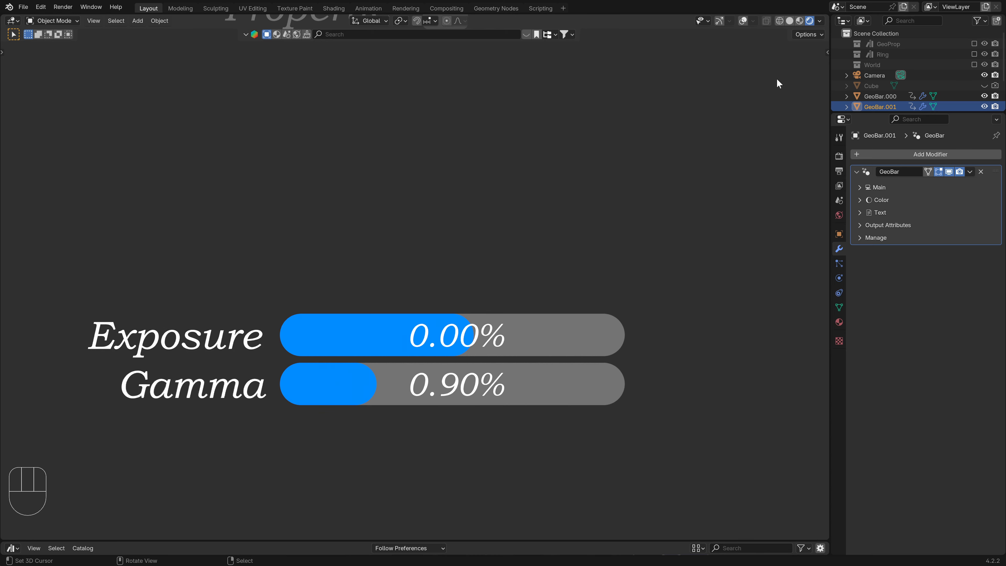
Split the 3D viewport and turn the new area into a Geometry Node Editor with its sidebar hidden.
{"action": "left_click_drag", "start_coordinate": [827, 16], "coordinate": [638, 79]}
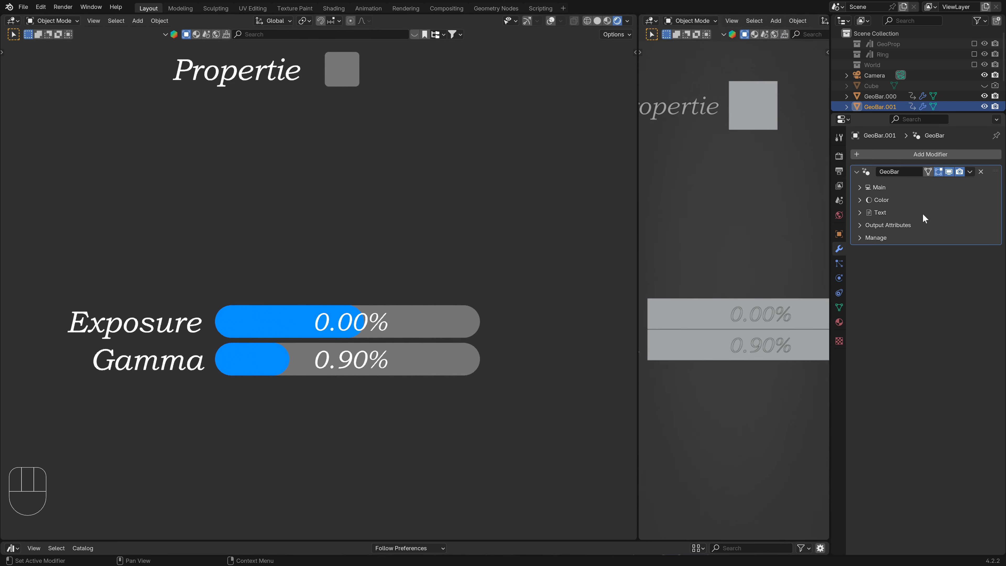
{"action": "left_click", "coordinate": [649, 21]}
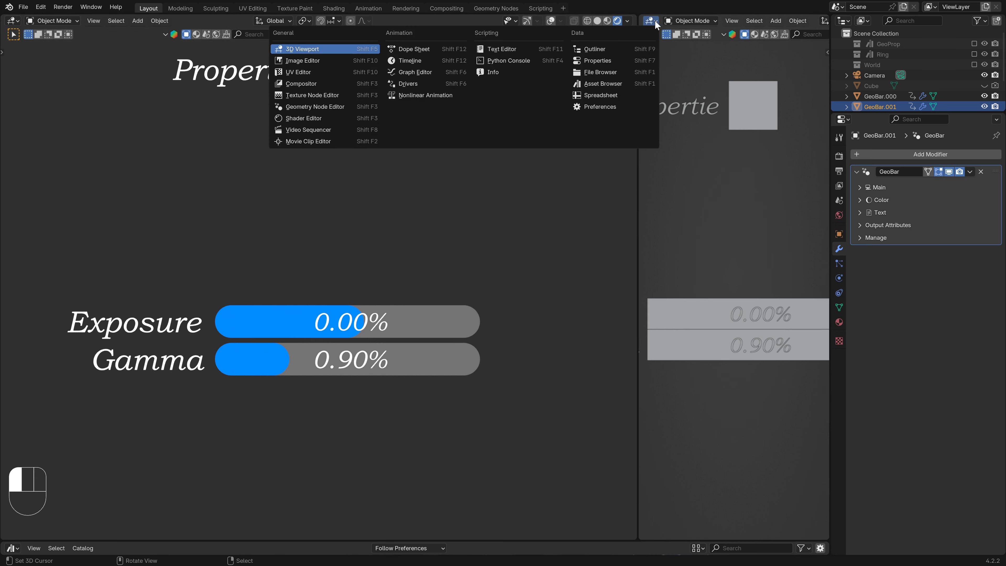
{"action": "left_click", "coordinate": [327, 101]}
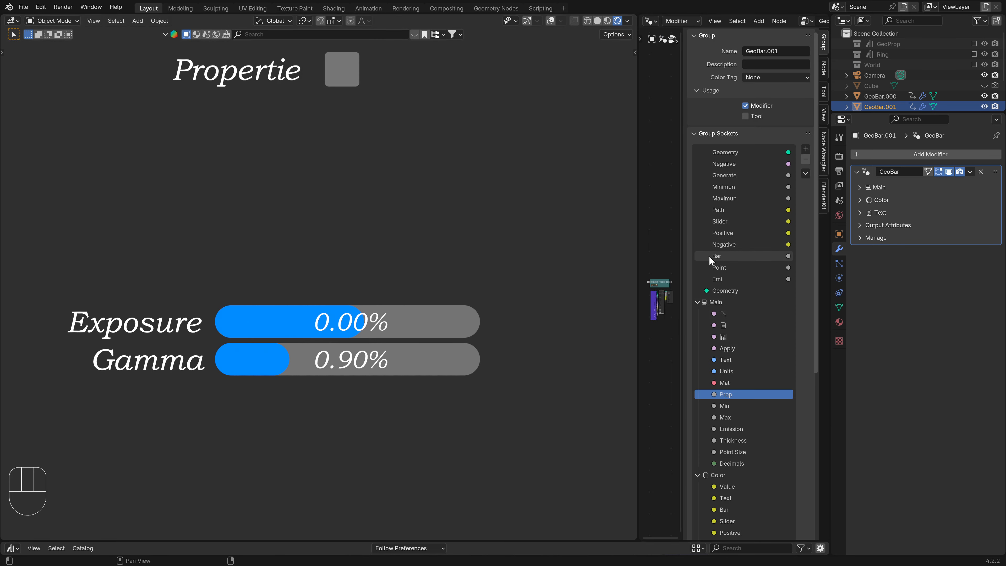
{"action": "key", "text": "n"}
Enter the Fonts.001 node group inside the font replacement frame of the GeoBar.001 node tree.
{"action": "scroll", "coordinate": [732, 288], "scroll_direction": "up", "scroll_amount": 5}
{"action": "scroll", "coordinate": [731, 279], "scroll_direction": "up", "scroll_amount": 3}
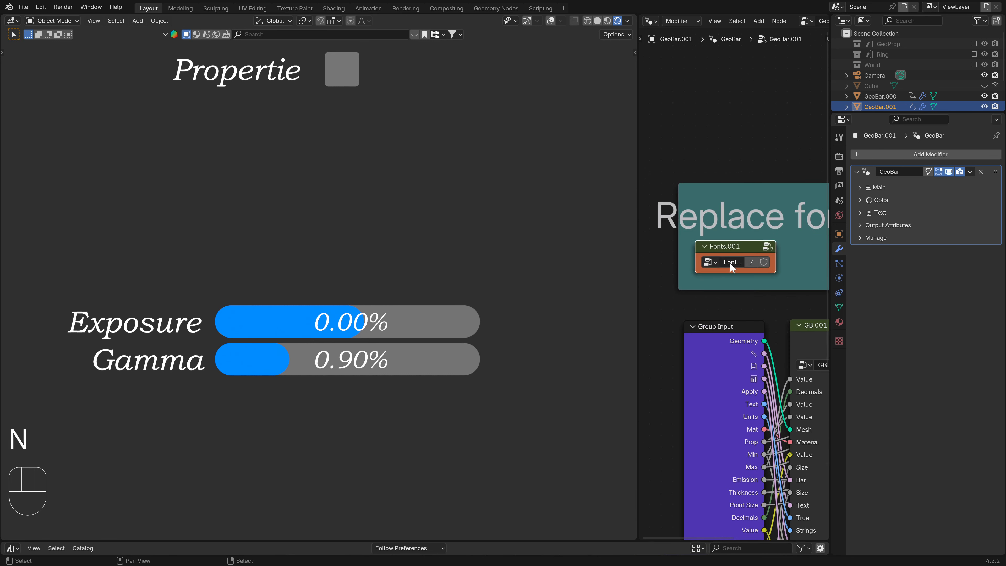
{"action": "scroll", "coordinate": [736, 255], "scroll_direction": "down", "scroll_amount": 2}
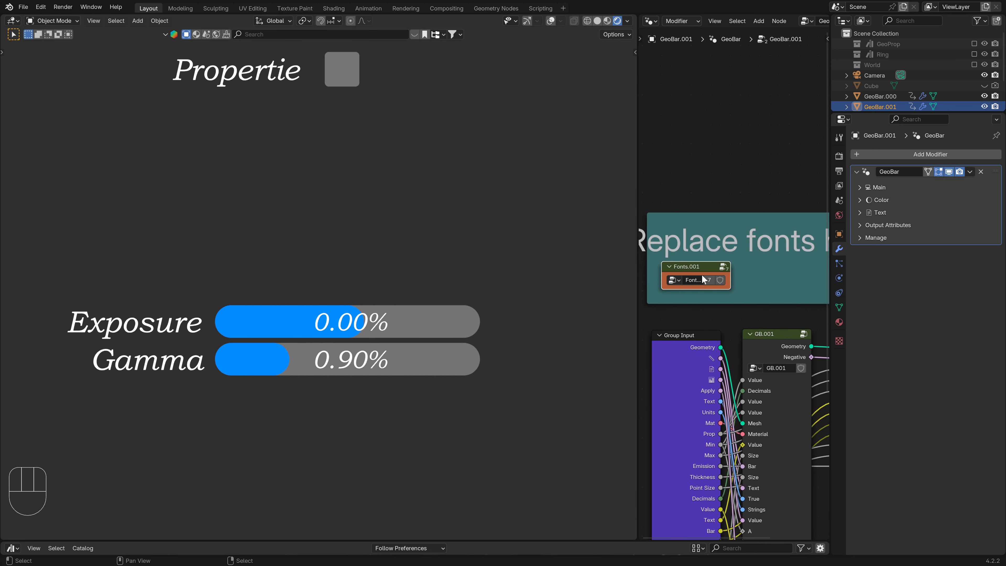
{"action": "key", "text": "Tab"}
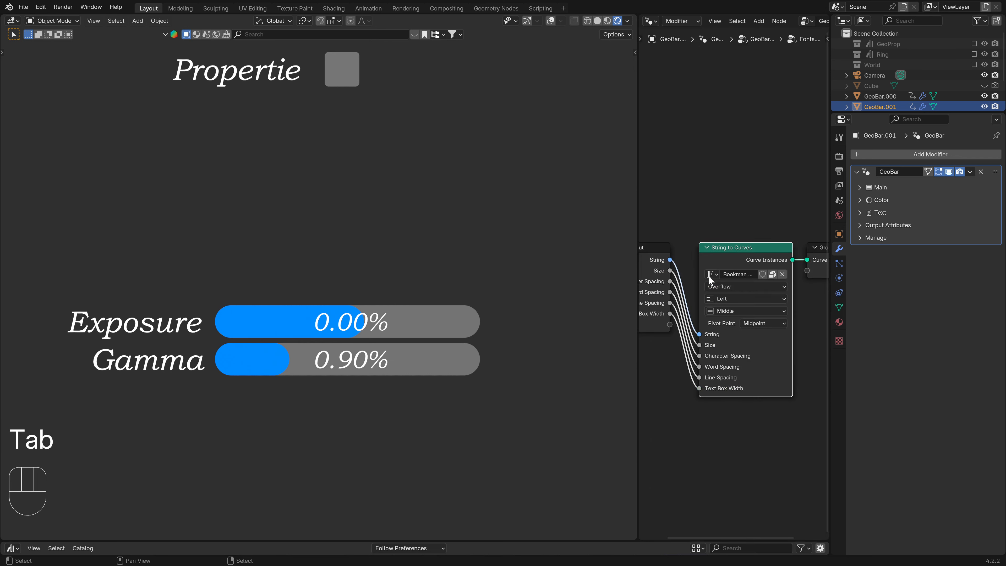
Replace the String to Curves node's font with Agency FB Bold from C:\Windows\Fonts.
{"action": "scroll", "coordinate": [770, 276], "scroll_direction": "up", "scroll_amount": 2}
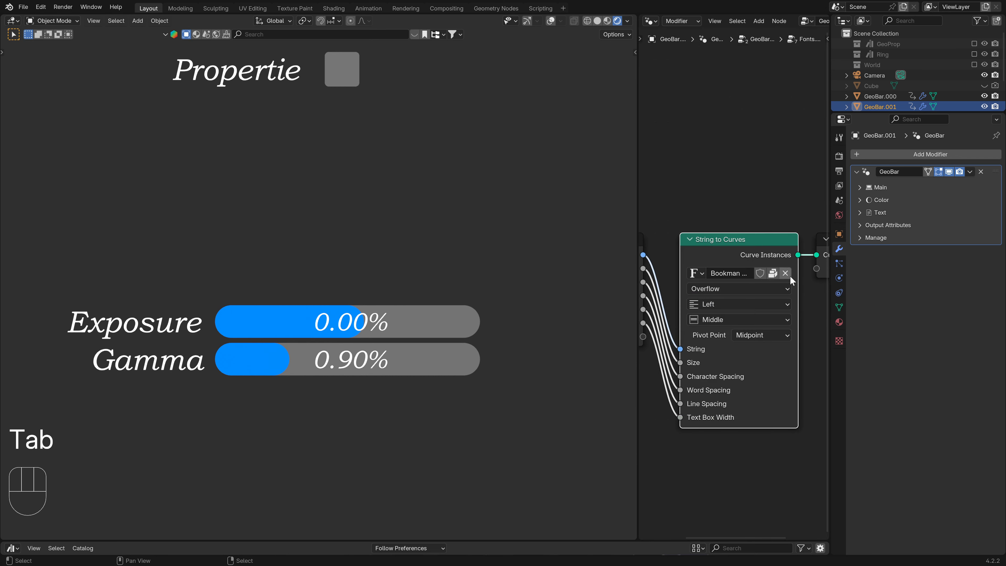
{"action": "left_click", "coordinate": [782, 274]}
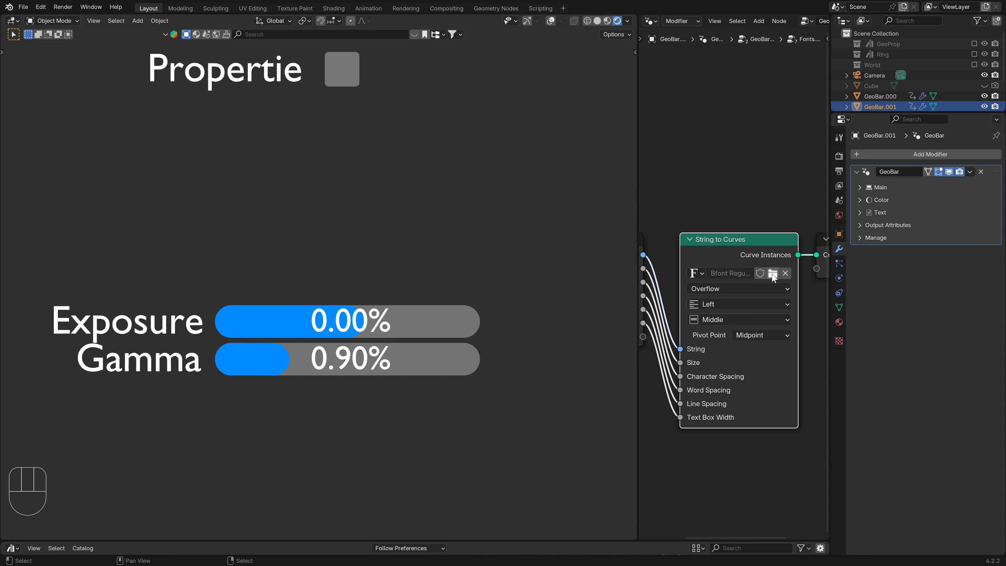
{"action": "left_click", "coordinate": [772, 273]}
{"action": "left_click", "coordinate": [392, 224]}
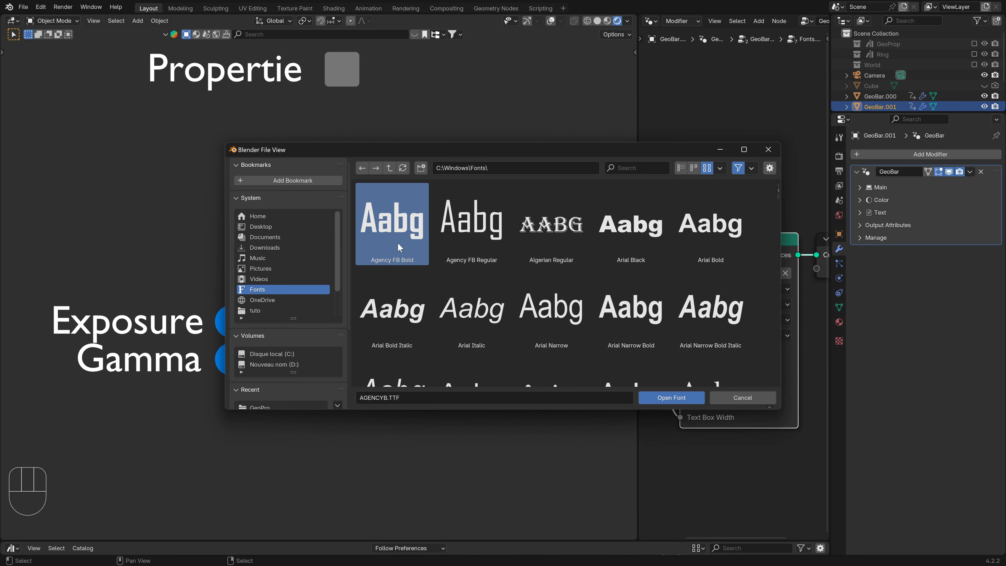
{"action": "left_click", "coordinate": [691, 397]}
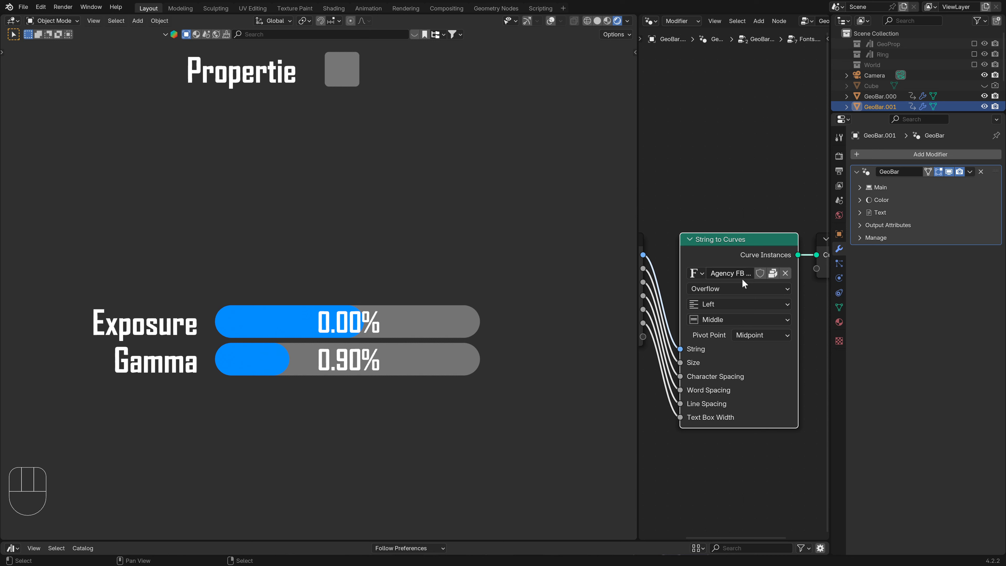
Try the Bfont Regular, Bookman Old Style Italic and Cooper Black Regular fonts on the String to Curves node.
{"action": "left_click", "coordinate": [693, 276]}
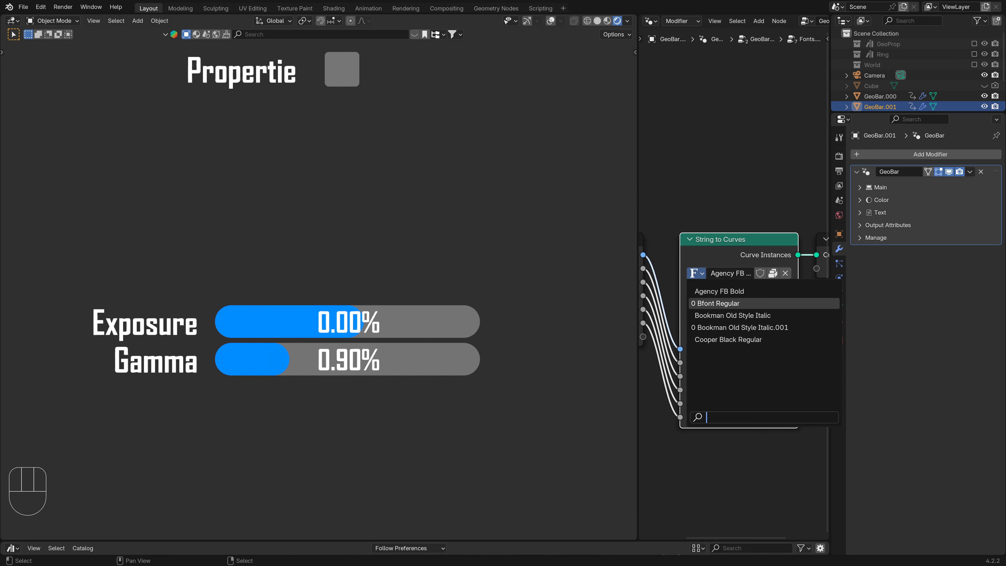
{"action": "left_click", "coordinate": [735, 303]}
{"action": "left_click", "coordinate": [693, 274]}
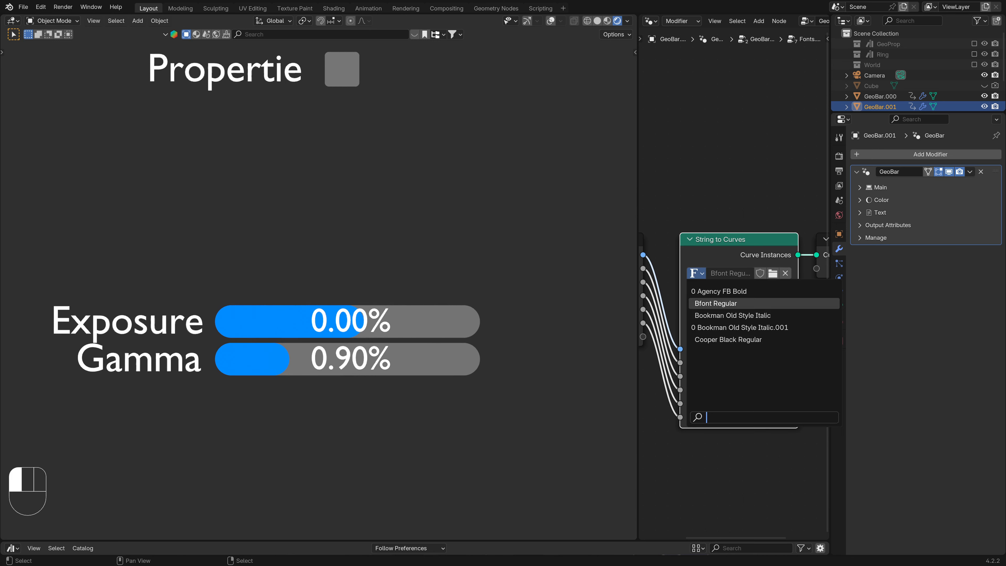
{"action": "left_click", "coordinate": [715, 316]}
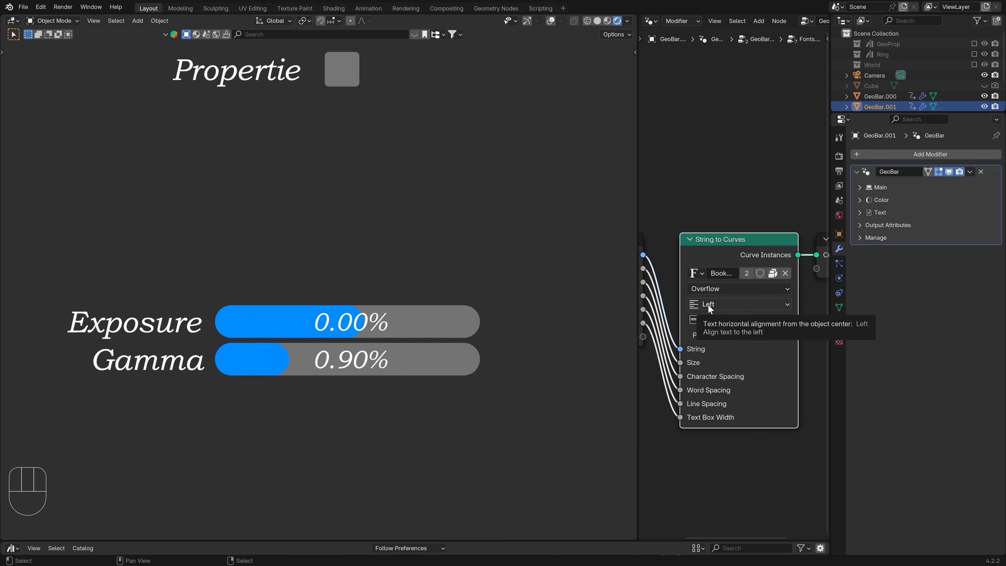
{"action": "left_click", "coordinate": [702, 278]}
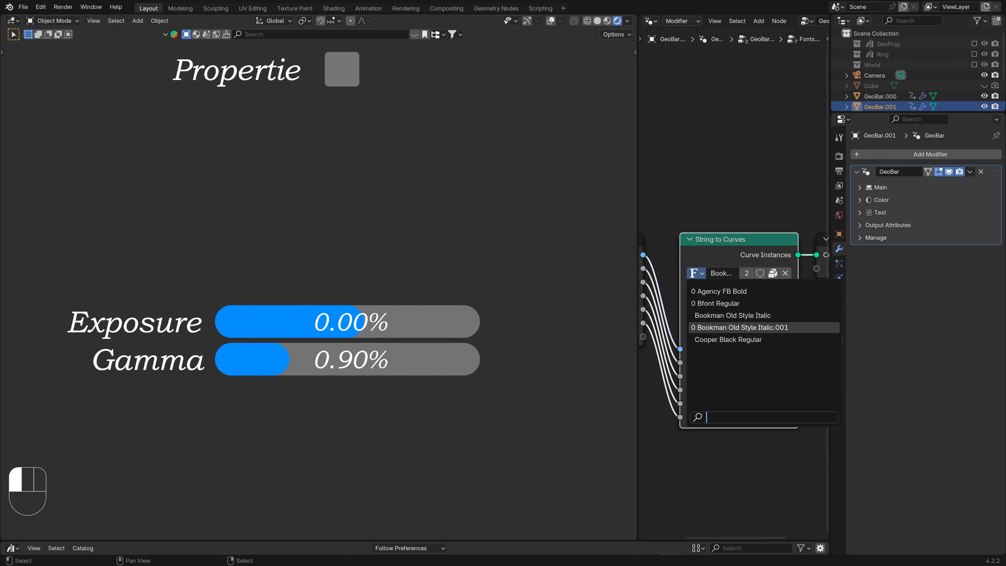
{"action": "left_click", "coordinate": [695, 273]}
{"action": "left_click", "coordinate": [715, 339]}
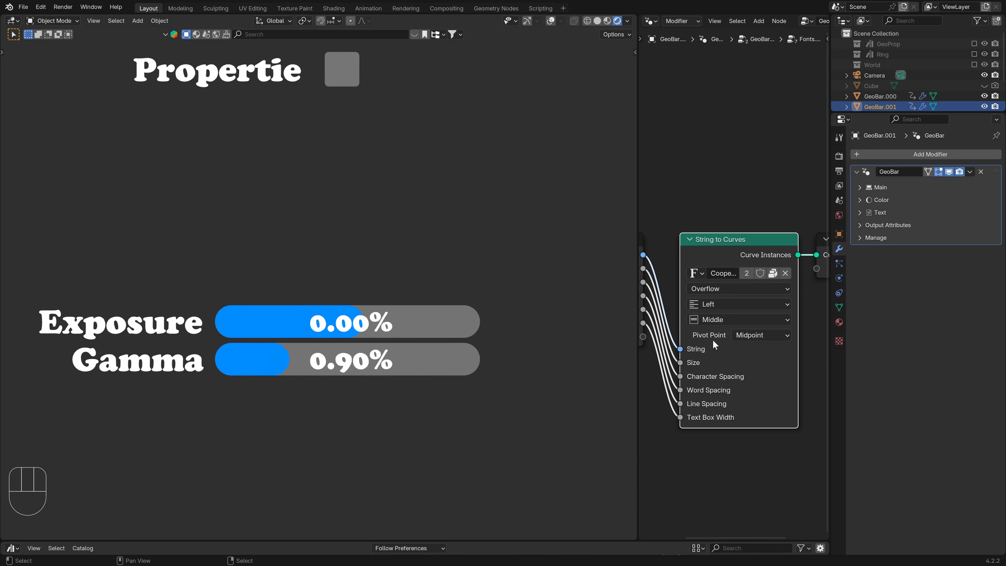
Set the String to Curves font to Bookman Old Style Italic and merge the node editor area back into the 3D viewport.
{"action": "left_click", "coordinate": [696, 273]}
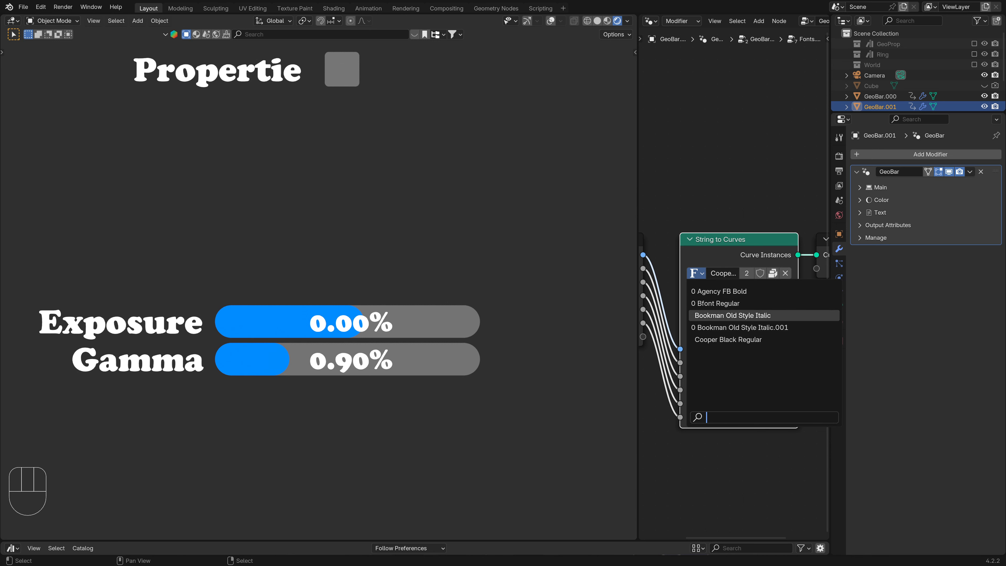
{"action": "left_click", "coordinate": [747, 315]}
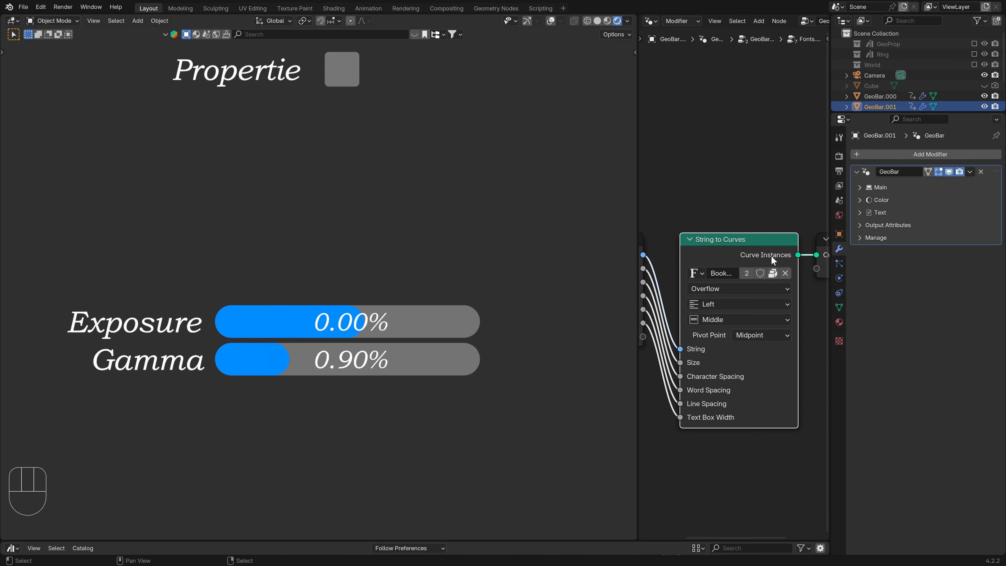
{"action": "key", "text": "Tab"}
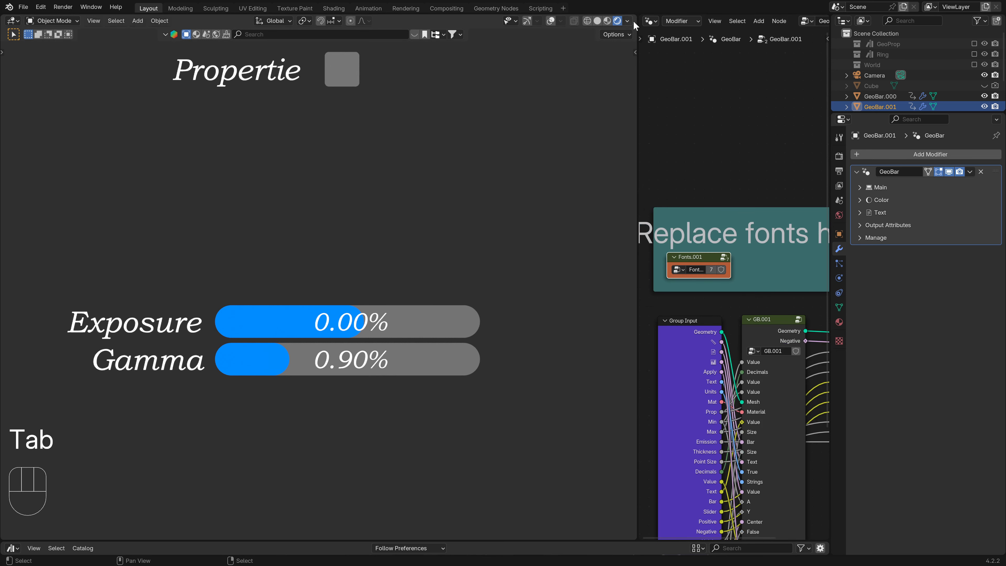
{"action": "left_click_drag", "start_coordinate": [635, 17], "coordinate": [693, 91]}
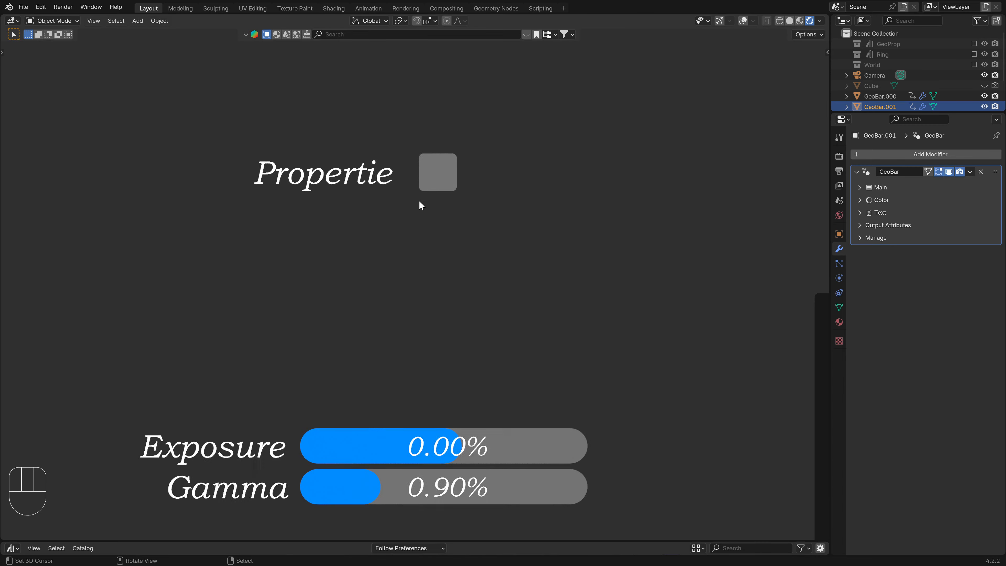
Select the Propertie checkbox object and move it directly above the Exposure bar.
{"action": "right_click", "coordinate": [438, 174]}
{"action": "key", "text": "g"}
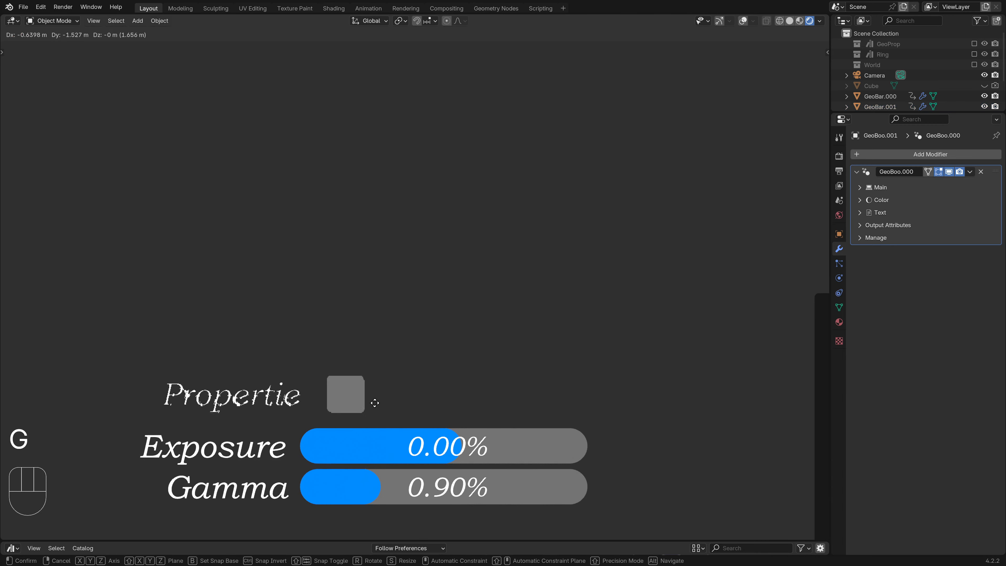
{"action": "left_click", "coordinate": [359, 405]}
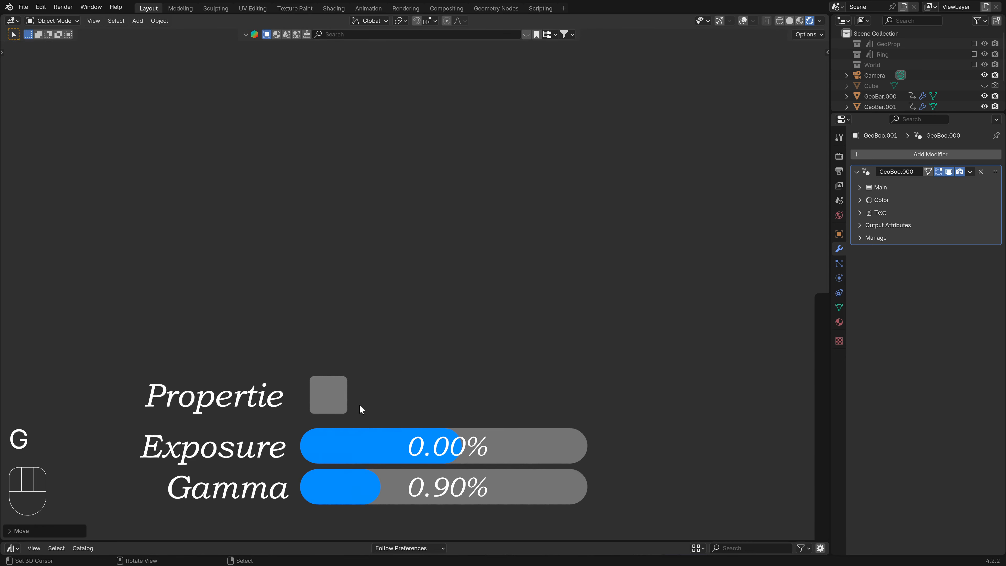
Copy the scene's Raytracing render setting as a new driver.
{"action": "left_click", "coordinate": [840, 155]}
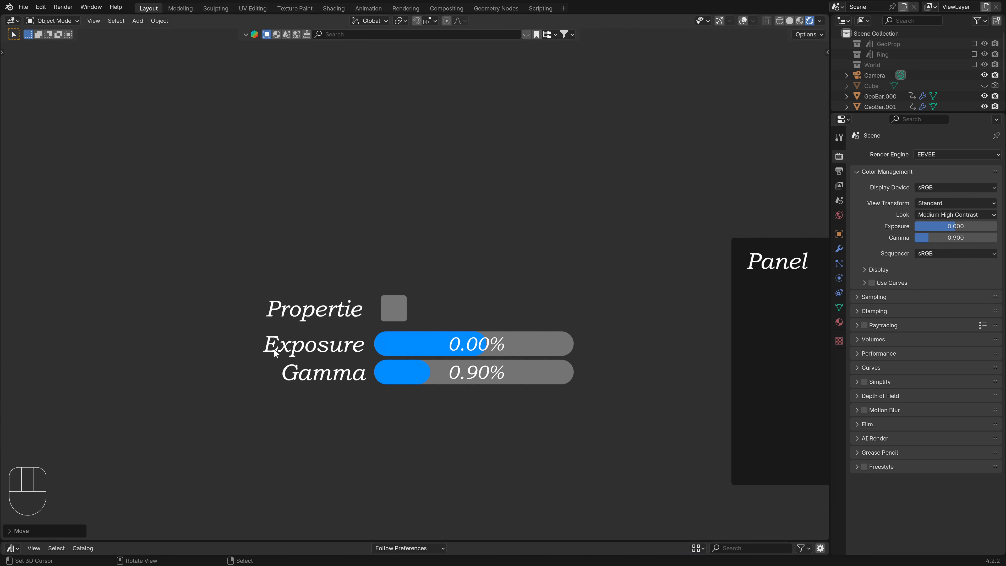
{"action": "right_click", "coordinate": [872, 282]}
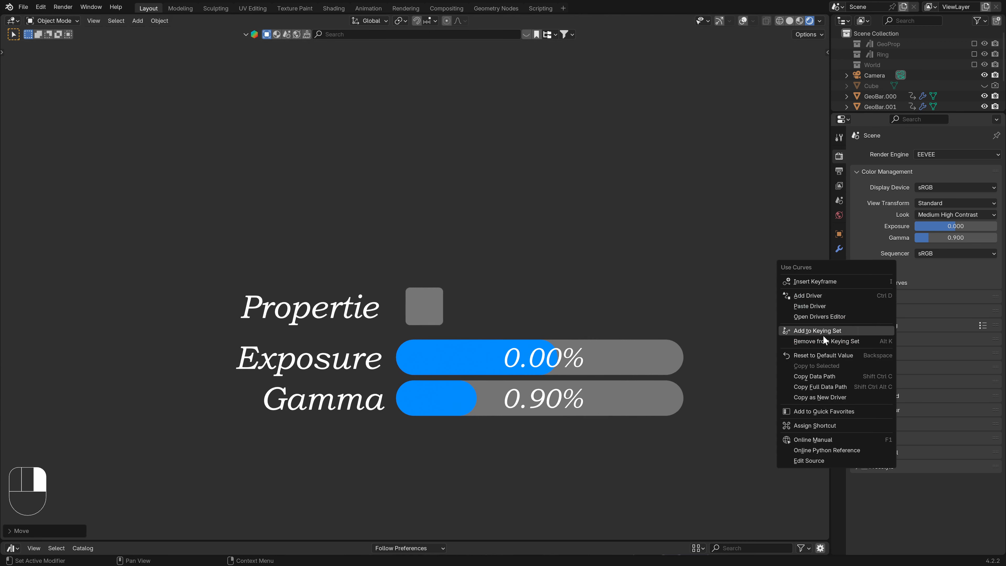
{"action": "right_click_drag", "start_coordinate": [831, 396], "coordinate": [830, 396]}
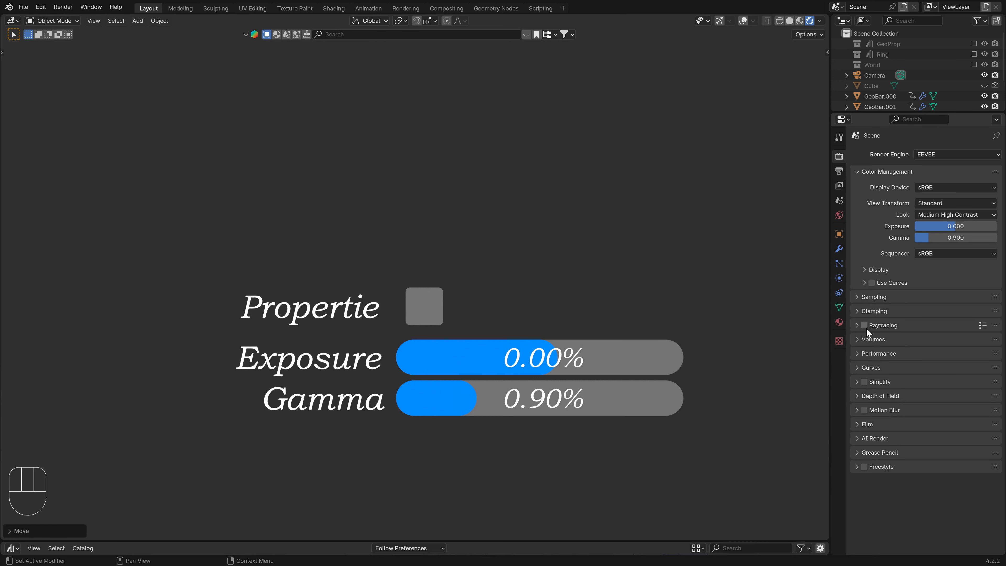
{"action": "right_click_drag", "start_coordinate": [865, 328], "coordinate": [829, 372]}
Paste the copied driver onto the checkbox modifier's On value and set its label text to "Raytracing".
{"action": "left_click", "coordinate": [840, 248]}
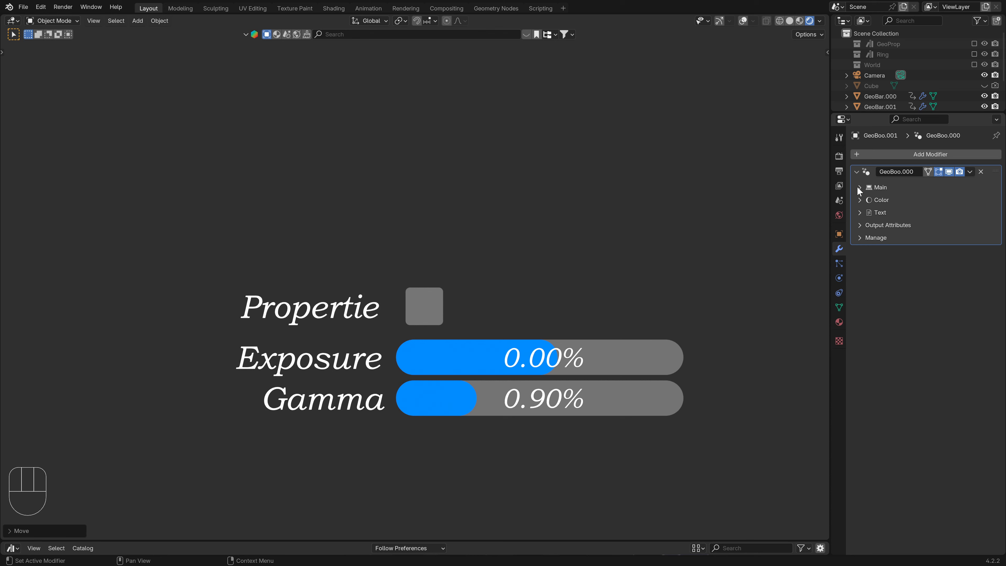
{"action": "left_click", "coordinate": [915, 230]}
{"action": "left_click", "coordinate": [915, 230]}
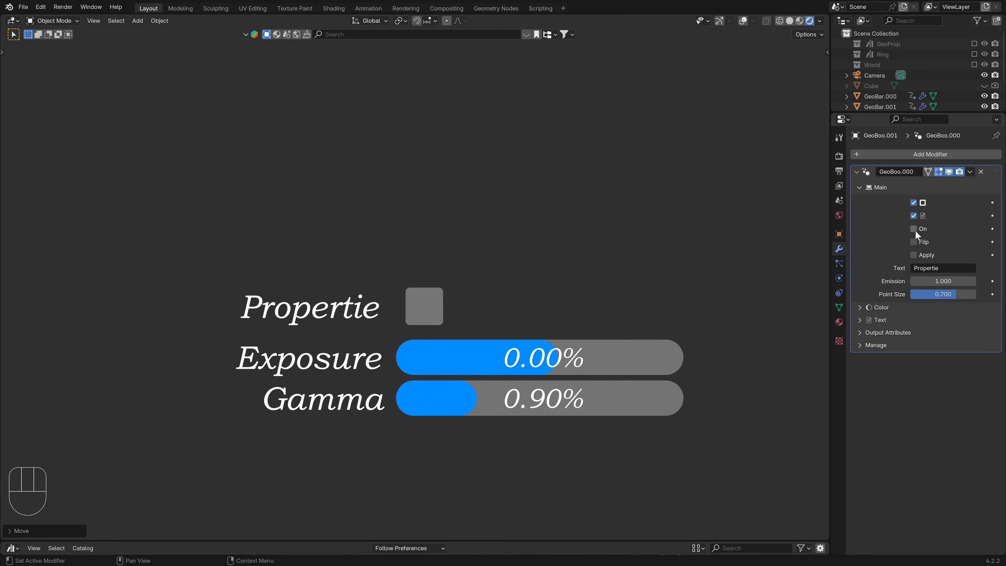
{"action": "right_click", "coordinate": [915, 230]}
{"action": "left_click", "coordinate": [873, 256]}
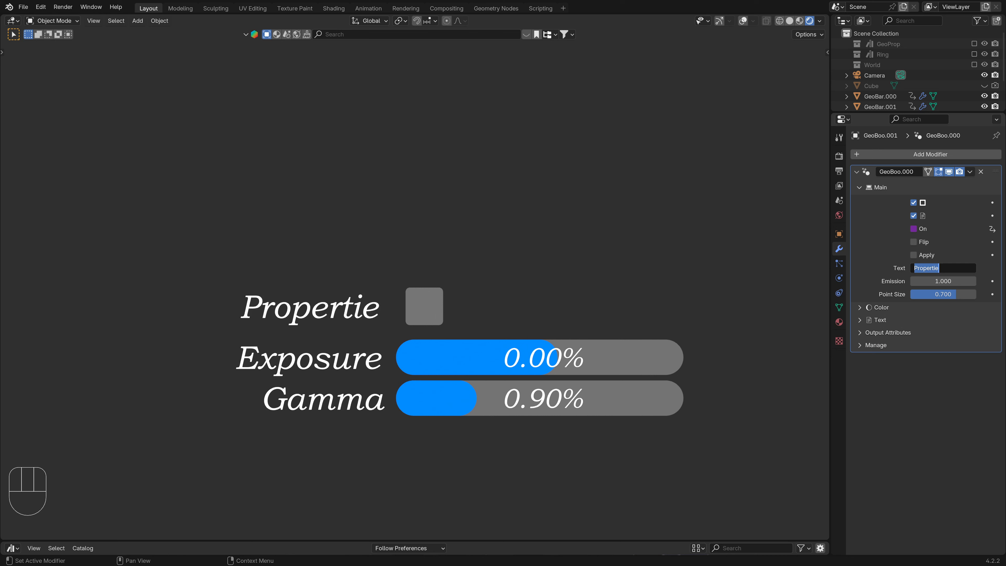
{"action": "type", "text": "Raytracing"}
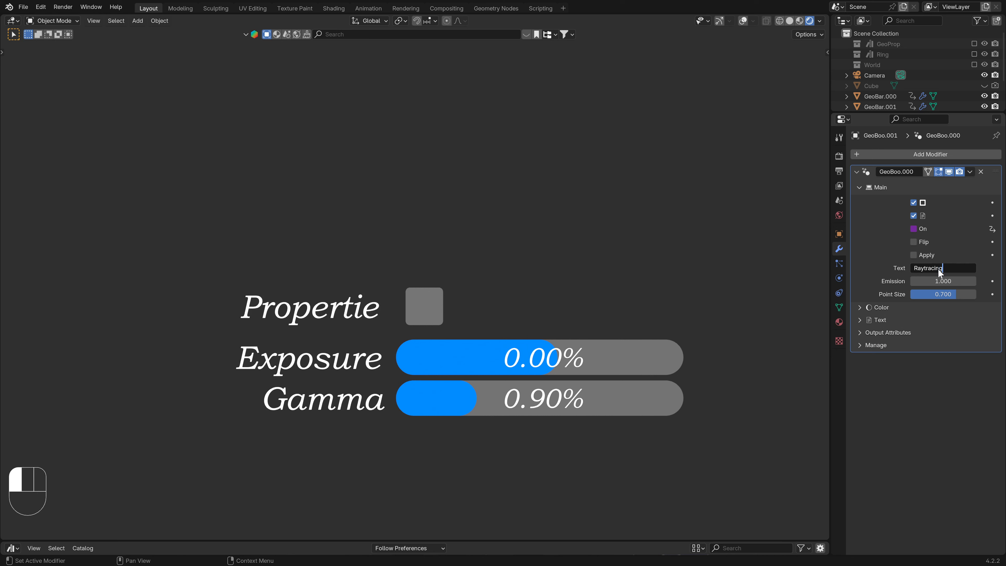
{"action": "key", "text": "Return"}
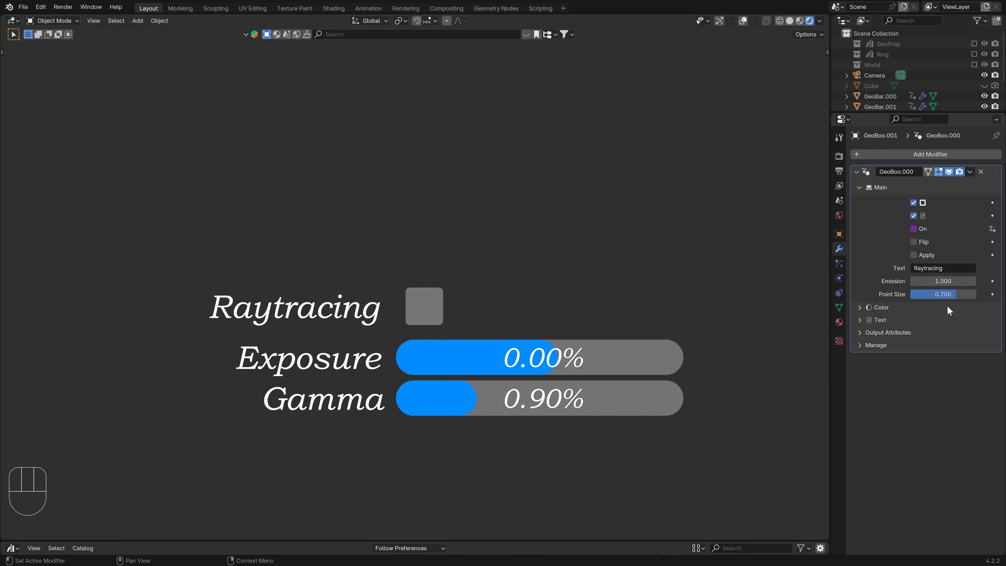
Enable Flip on the Raytracing checkbox to swap its label side, and collapse the modifier's Main section.
{"action": "left_click", "coordinate": [915, 242]}
{"action": "left_click", "coordinate": [914, 241]}
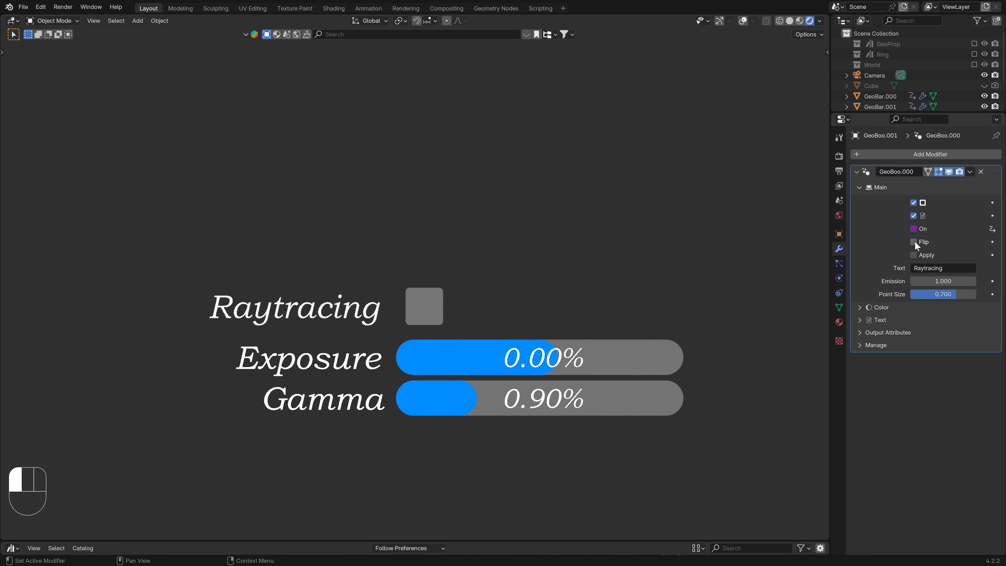
{"action": "left_click", "coordinate": [915, 242]}
{"action": "left_click", "coordinate": [915, 242]}
{"action": "left_click", "coordinate": [914, 242]}
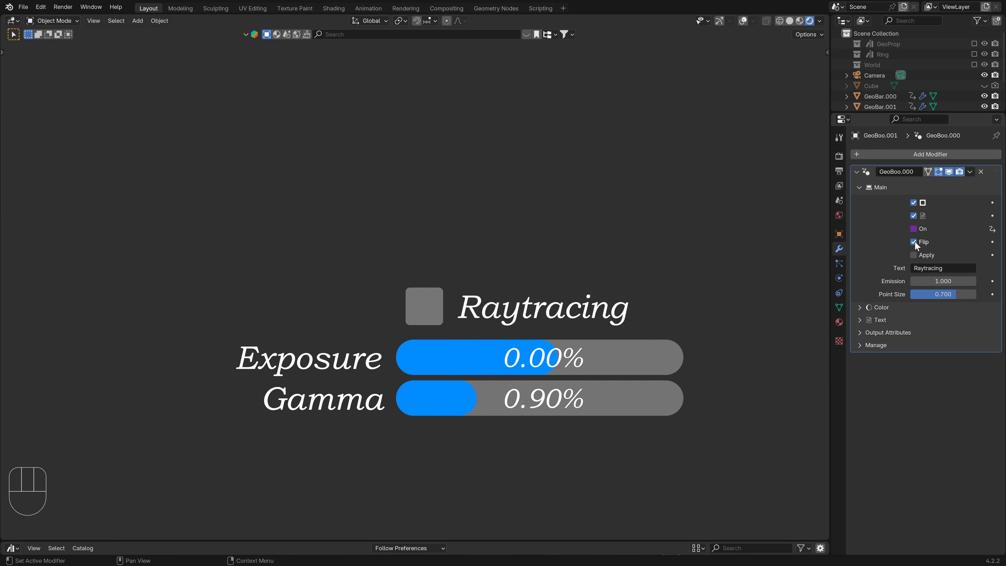
{"action": "left_click", "coordinate": [915, 241]}
{"action": "left_click", "coordinate": [914, 242]}
{"action": "left_click", "coordinate": [861, 187]}
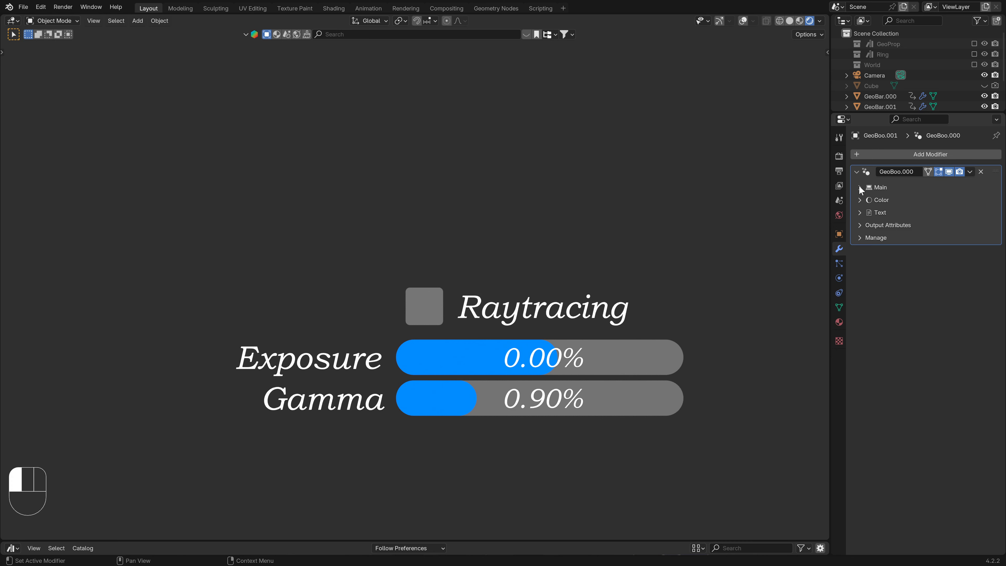
Toggle the scene's Raytracing setting on and off to test the driven checkbox.
{"action": "left_click", "coordinate": [838, 155]}
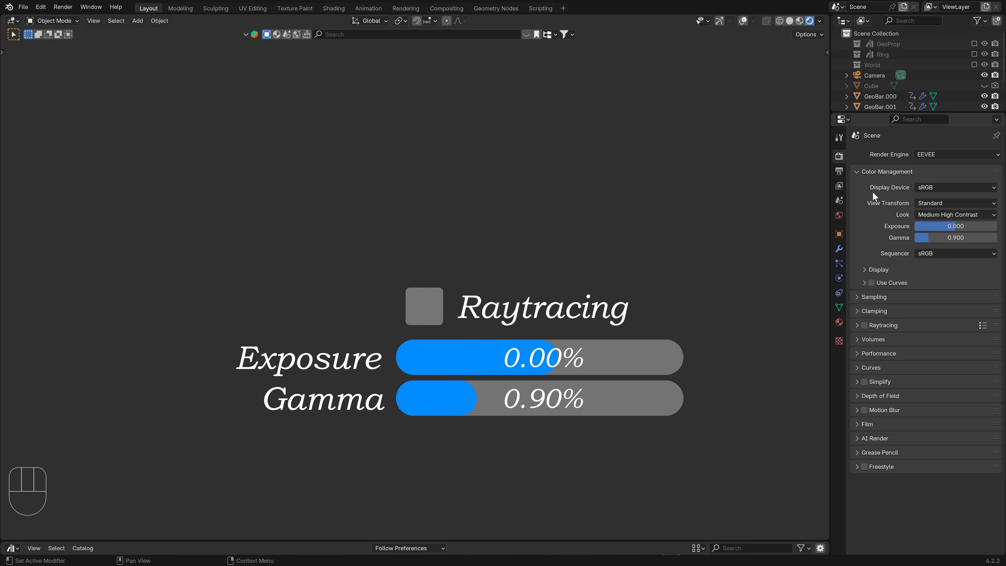
{"action": "left_click", "coordinate": [865, 324]}
{"action": "left_click", "coordinate": [865, 324]}
Turn on the viewport overlays and switch the 3D view to perspective, framing the bars and the Panel.
{"action": "scroll", "coordinate": [650, 176], "scroll_direction": "down", "scroll_amount": 4}
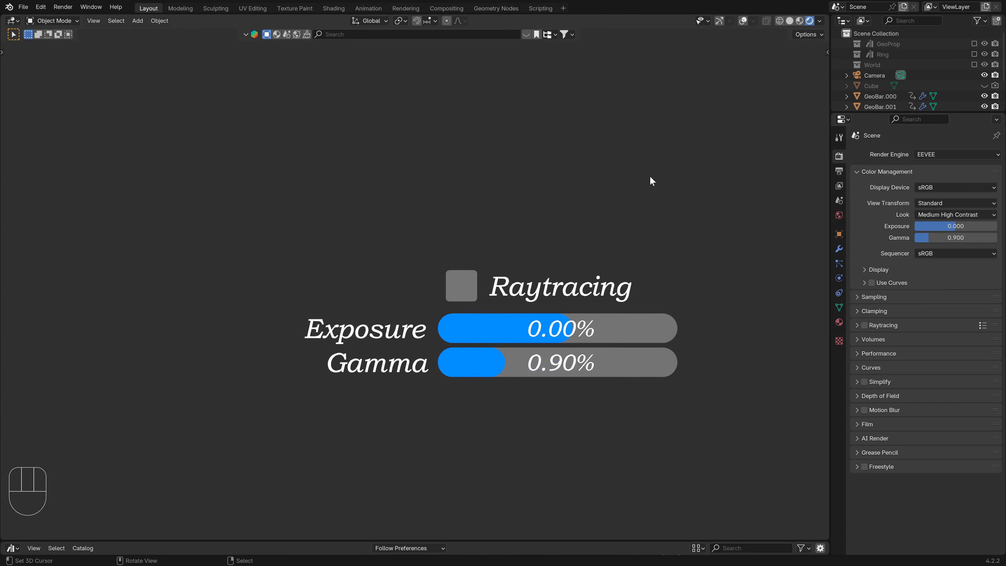
{"action": "left_click", "coordinate": [744, 23]}
{"action": "middle_click_drag", "start_coordinate": [656, 197], "coordinate": [499, 214], "text": "shift"}
{"action": "key", "text": "KP_5"}
{"action": "scroll", "coordinate": [527, 238], "scroll_direction": "up", "scroll_amount": 2}
{"action": "scroll", "coordinate": [488, 252], "scroll_direction": "down", "scroll_amount": 1}
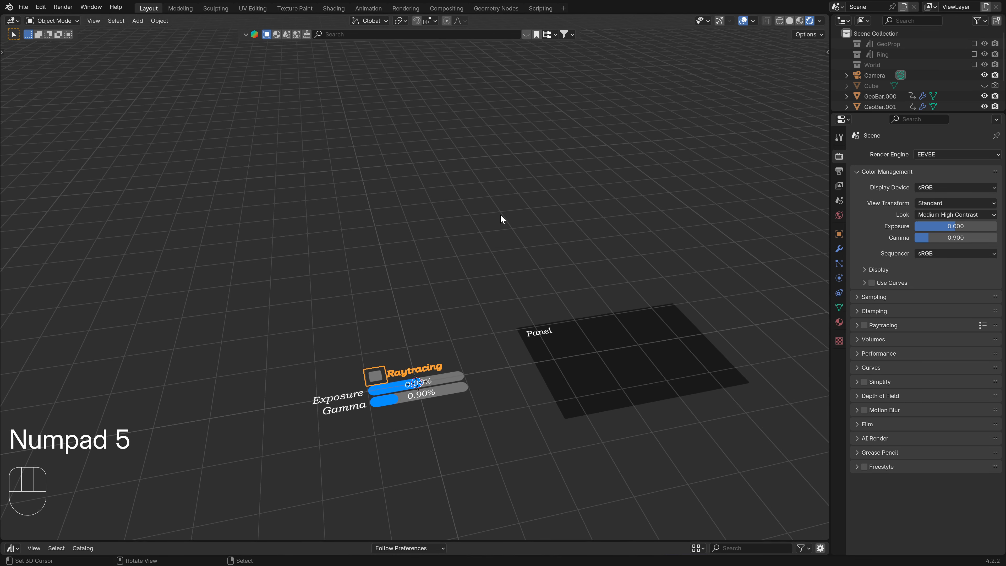
Place the 3D cursor on the open grid behind the bars and add an enlarged plane with a cube there.
{"action": "key", "text": "shift"}
{"action": "mouse_move", "coordinate": [531, 213]}
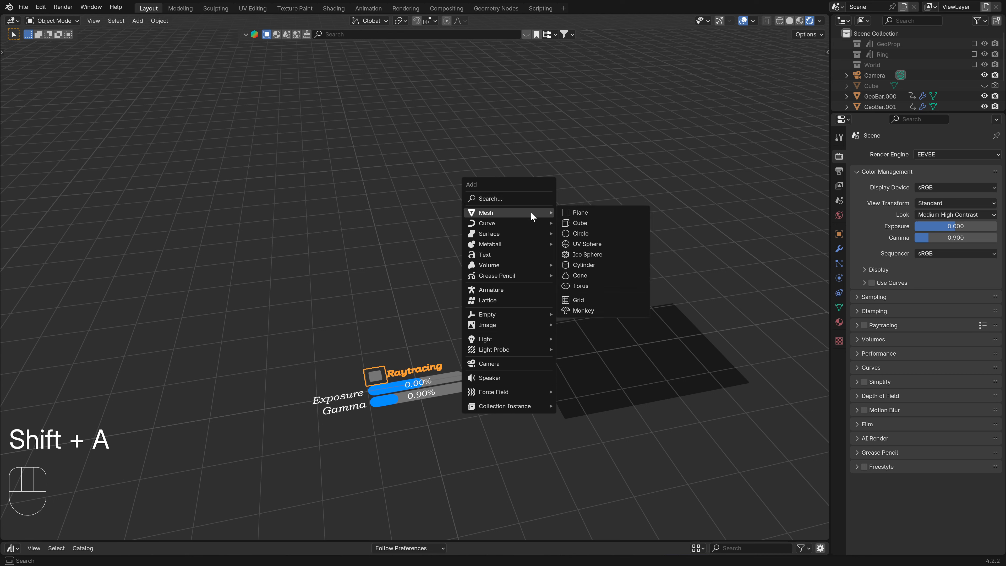
{"action": "left_click", "coordinate": [587, 213]}
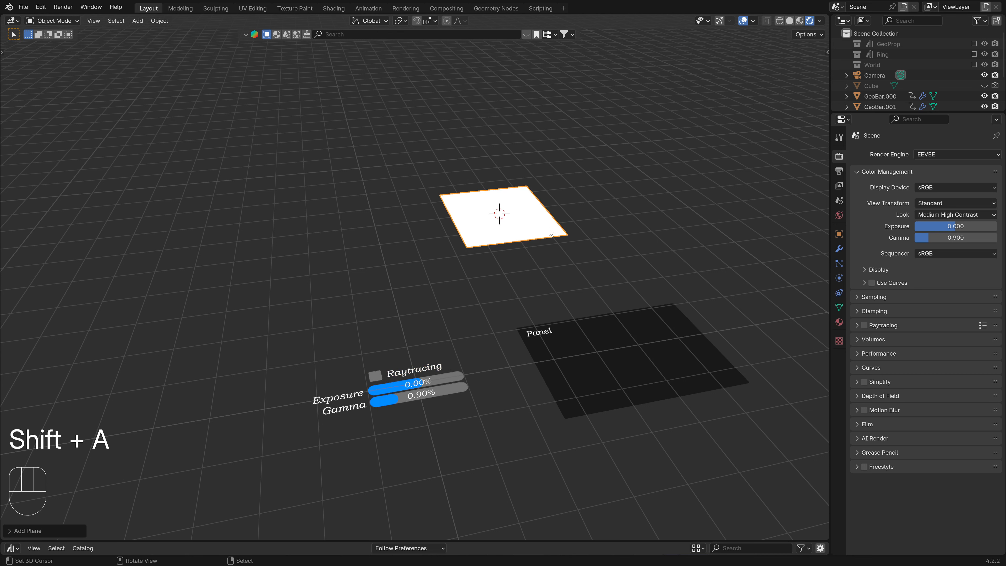
{"action": "key", "text": "s"}
{"action": "left_click", "coordinate": [594, 234]}
{"action": "key", "text": "shift+a"}
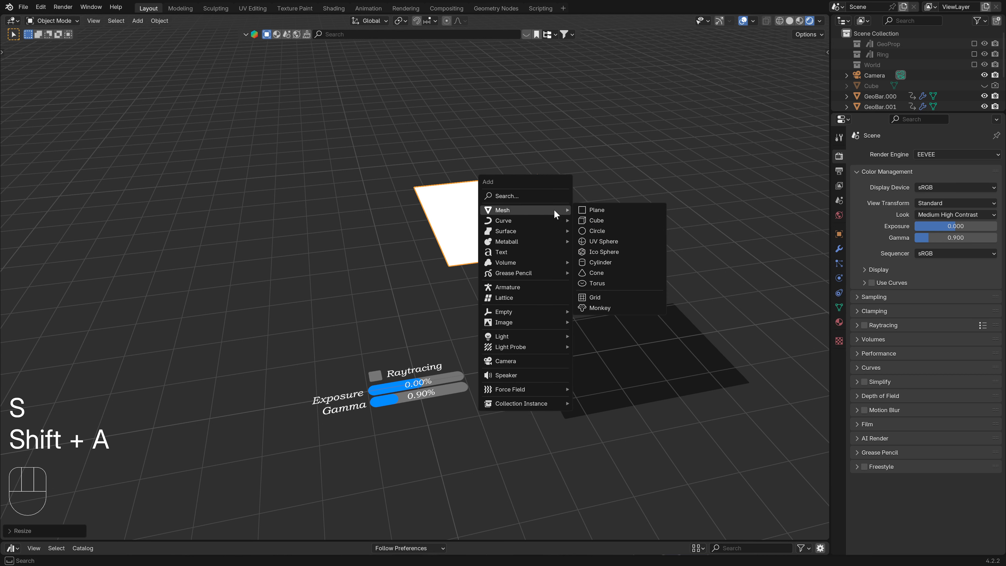
{"action": "left_click", "coordinate": [598, 220]}
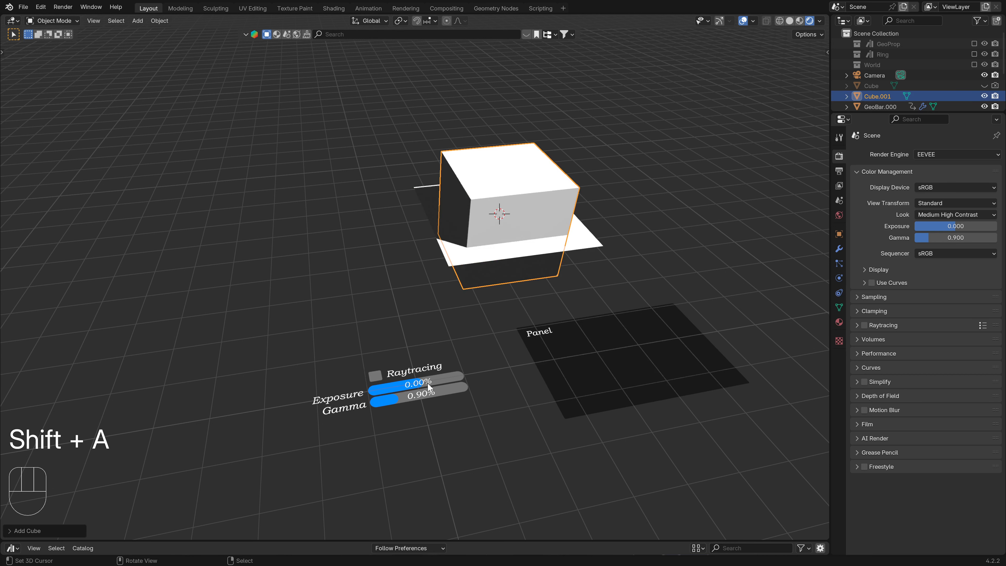
Switch Raytracing on and off repeatedly to compare the cube's shading and the checkbox state, leaving it off.
{"action": "left_click", "coordinate": [865, 326]}
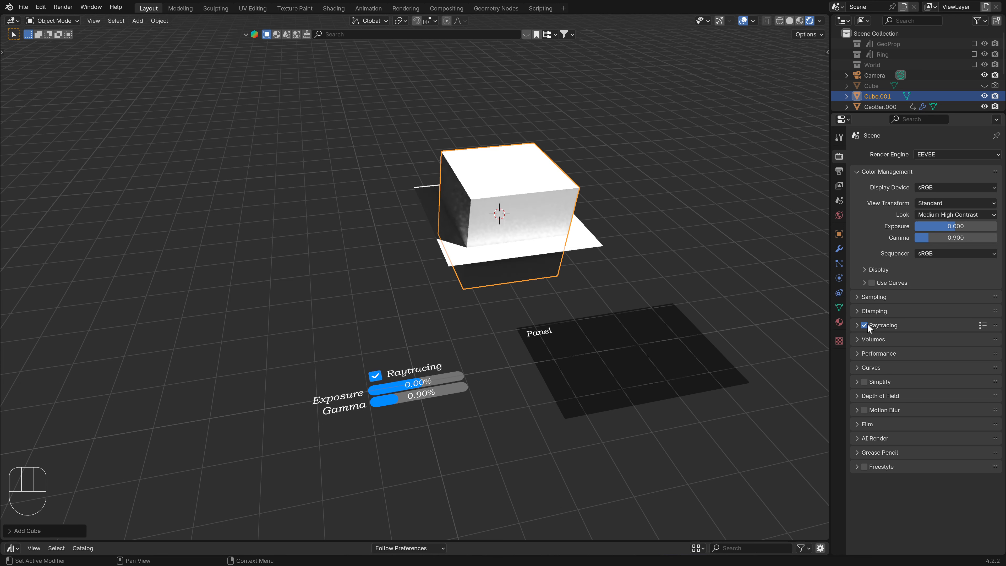
{"action": "left_click", "coordinate": [865, 325]}
{"action": "left_click", "coordinate": [865, 325]}
{"action": "left_click", "coordinate": [864, 325]}
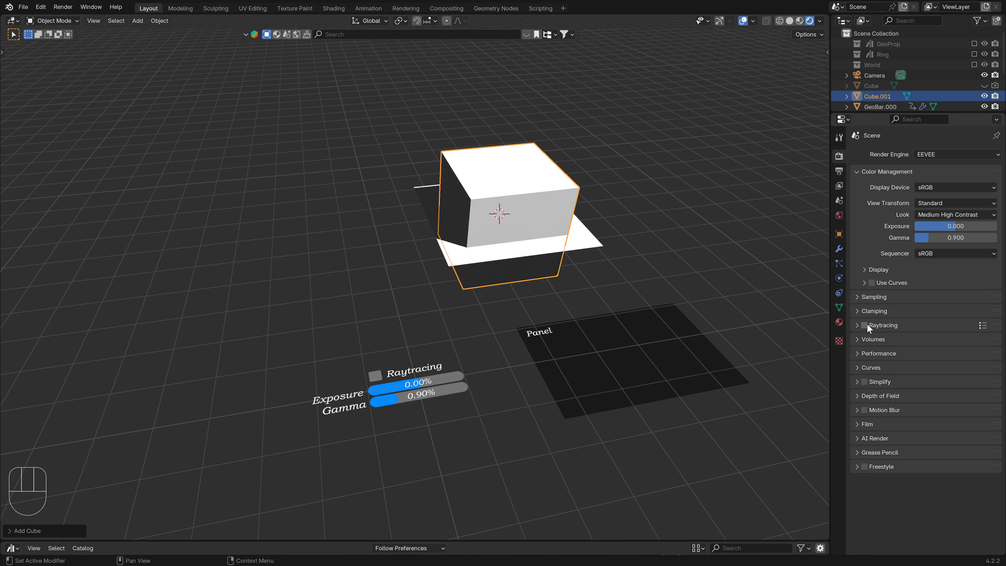
Hide the cube and plane, and in top view move the Panel behind the Raytracing checkbox and the Exposure and Gamma bars.
{"action": "key", "text": "h"}
{"action": "key", "text": "h"}
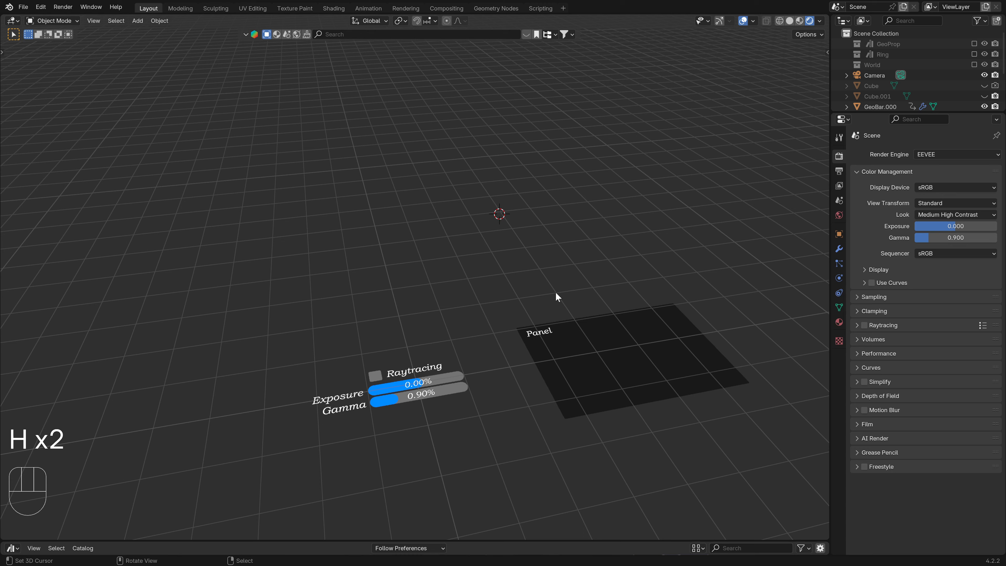
{"action": "scroll", "coordinate": [451, 367], "scroll_direction": "up", "scroll_amount": 3}
{"action": "left_click", "coordinate": [602, 362]}
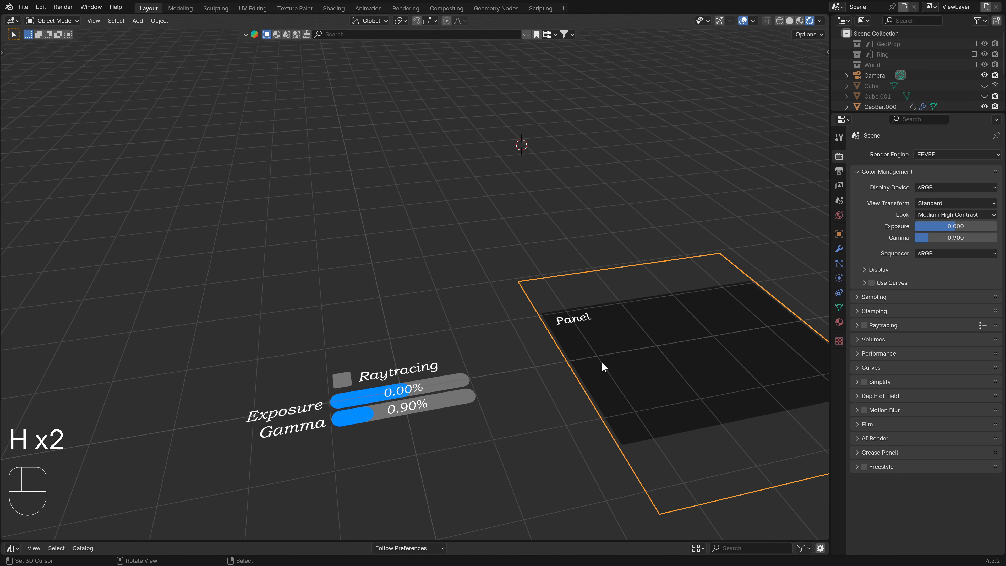
{"action": "key", "text": "KP_7"}
{"action": "key", "text": "KP_5"}
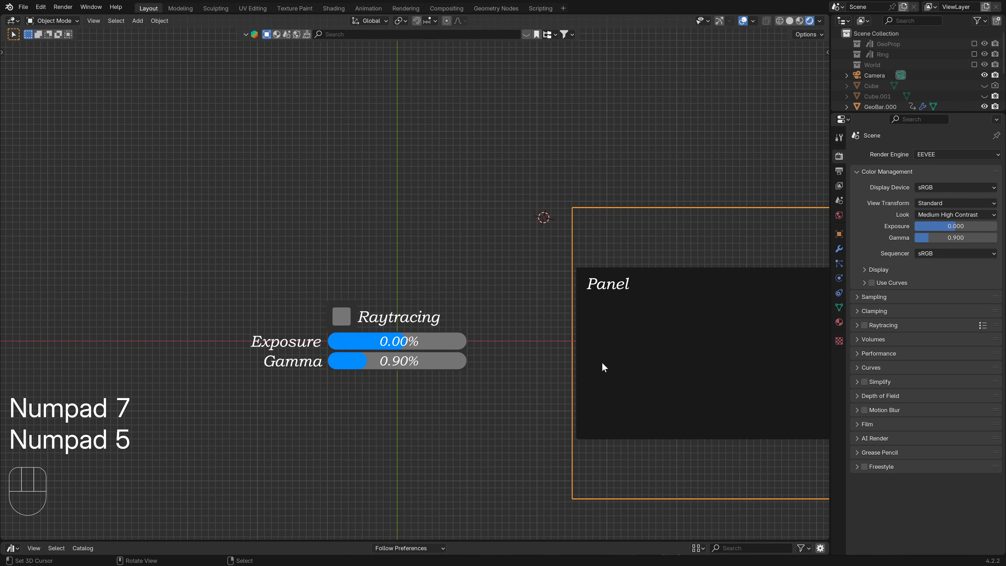
{"action": "key", "text": "g"}
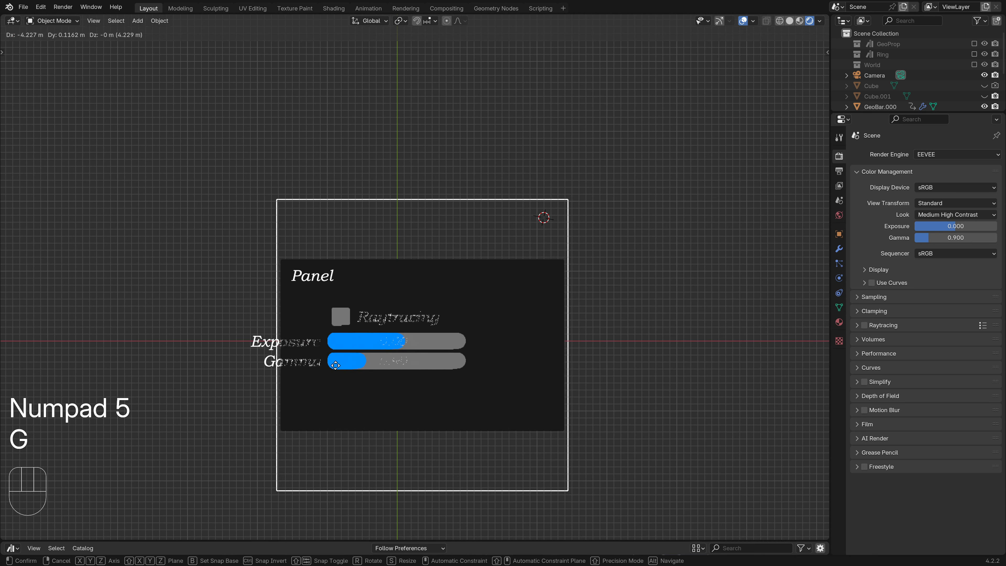
{"action": "left_click", "coordinate": [297, 365]}
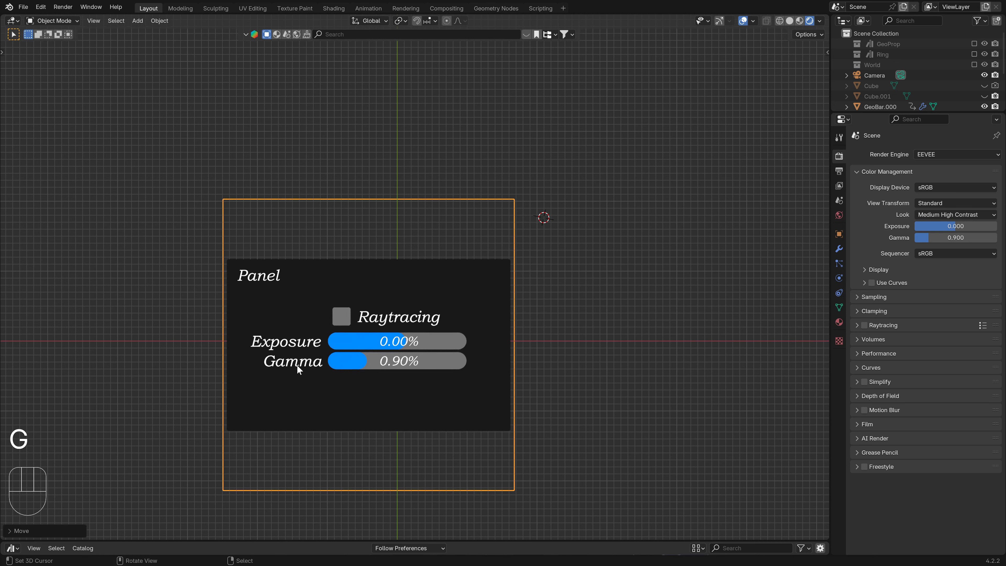
Lower the Panel slightly along the Z axis so the checkbox and bars sit in front of it.
{"action": "middle_click_drag", "start_coordinate": [297, 365], "coordinate": [506, 327]}
{"action": "scroll", "coordinate": [396, 337], "scroll_direction": "up", "scroll_amount": 4}
{"action": "scroll", "coordinate": [421, 324], "scroll_direction": "up", "scroll_amount": 1}
{"action": "key", "text": "KP_5"}
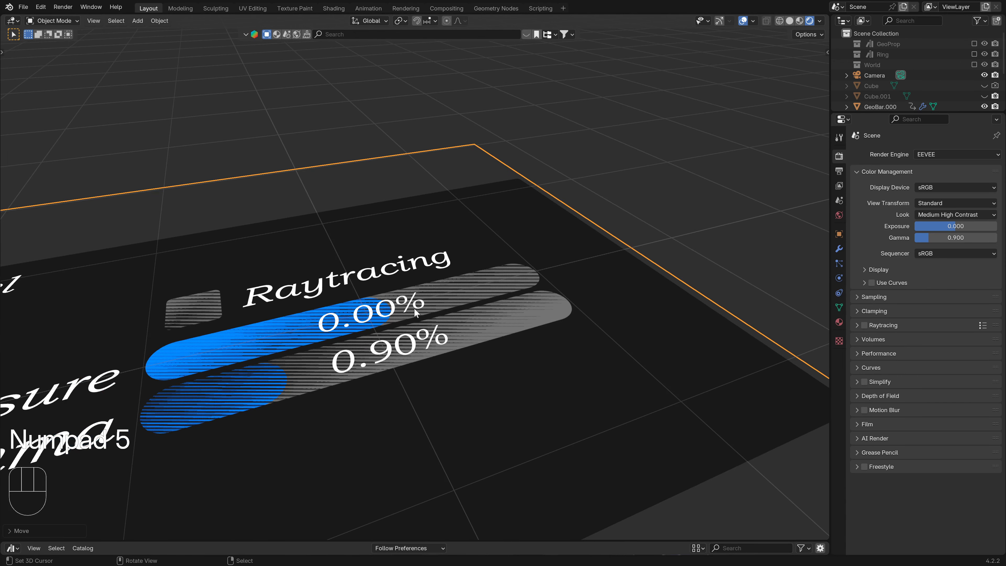
{"action": "key", "text": "g"}
{"action": "key", "text": "z"}
{"action": "key", "text": "shift"}
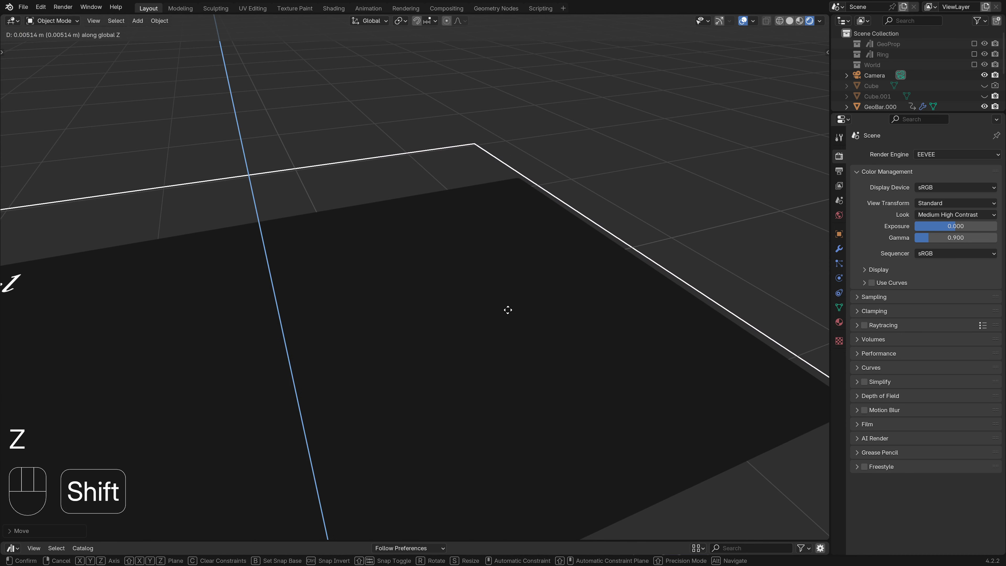
{"action": "left_click", "coordinate": [510, 321]}
{"action": "scroll", "coordinate": [440, 277], "scroll_direction": "down", "scroll_amount": 4}
{"action": "middle_click_drag", "start_coordinate": [440, 277], "coordinate": [435, 301]}
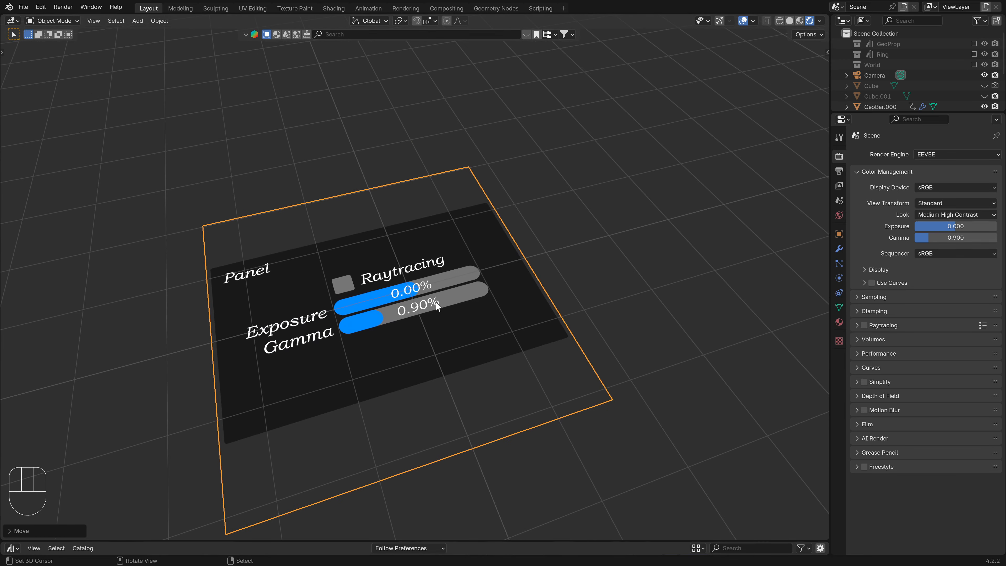
Turn off the viewport overlays in top view and open the Panel's modifier settings.
{"action": "key", "text": "KP_7"}
{"action": "scroll", "coordinate": [354, 230], "scroll_direction": "up", "scroll_amount": 2}
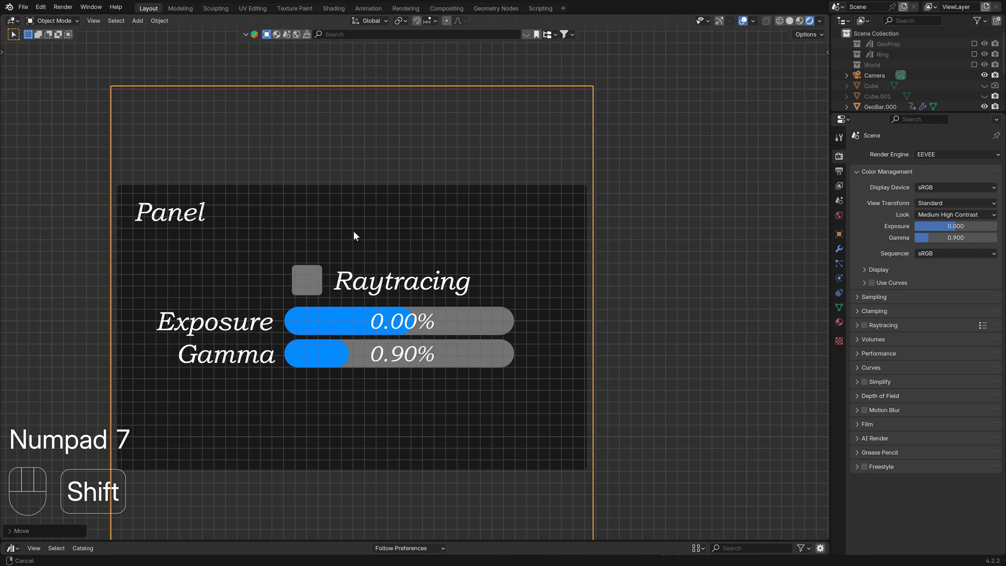
{"action": "middle_click_drag", "start_coordinate": [354, 230], "coordinate": [539, 214], "text": "shift"}
{"action": "left_click", "coordinate": [744, 21]}
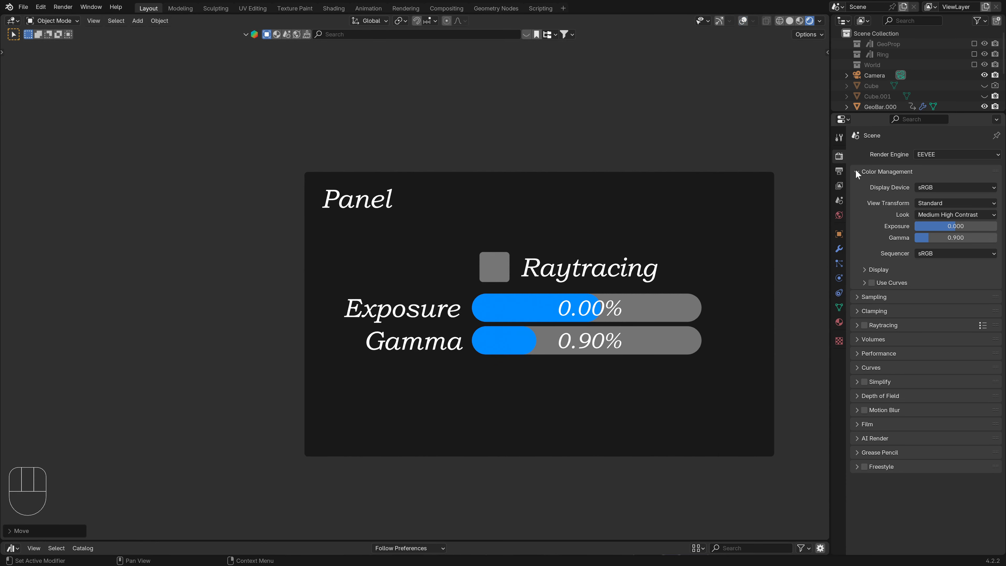
{"action": "left_click", "coordinate": [839, 234]}
{"action": "left_click", "coordinate": [839, 250]}
{"action": "left_click", "coordinate": [867, 200]}
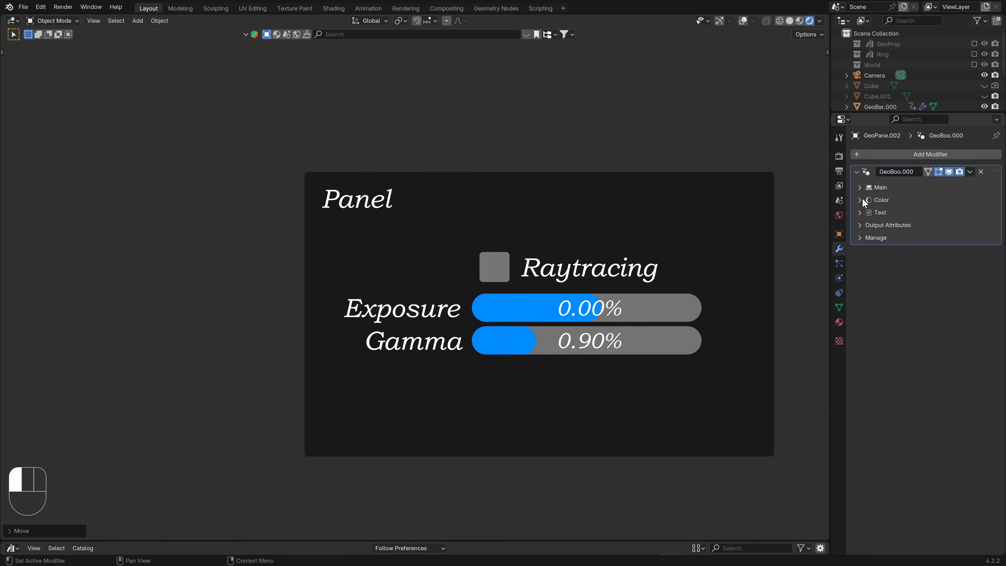
Try out other pane and text colors in the Panel's Color settings, keeping the original colors.
{"action": "left_click", "coordinate": [862, 199]}
{"action": "left_click", "coordinate": [939, 228]}
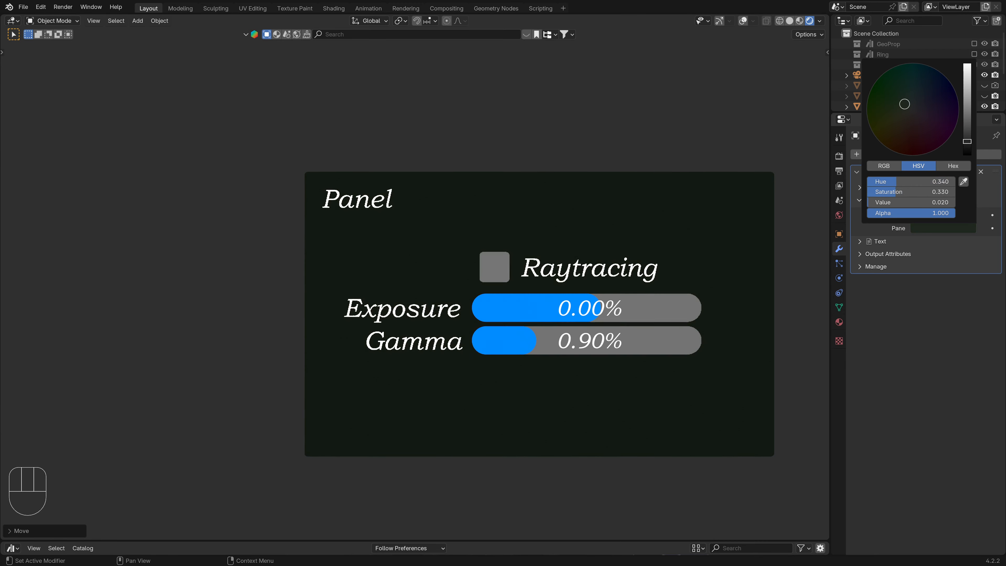
{"action": "left_click", "coordinate": [944, 227]}
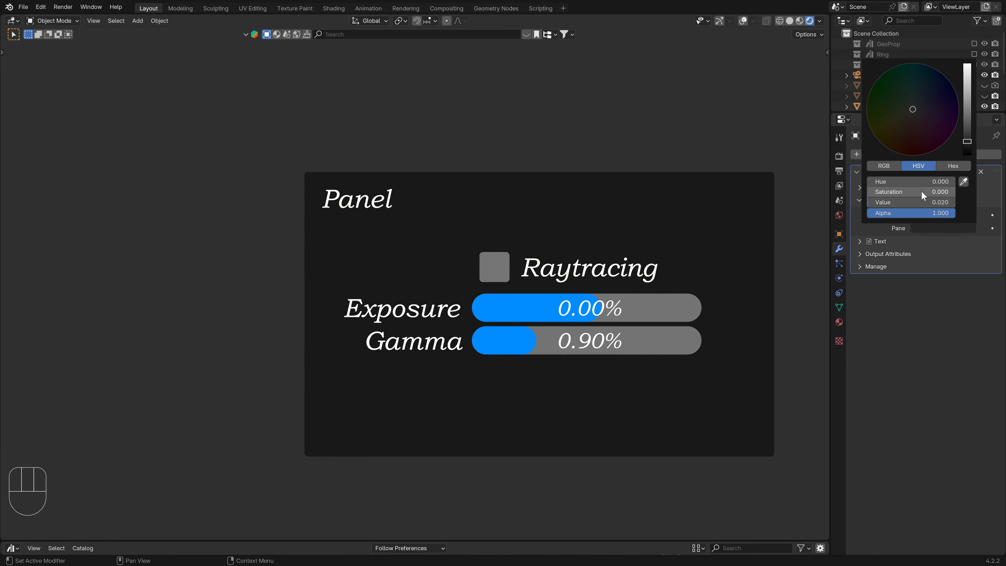
{"action": "left_click_drag", "start_coordinate": [910, 202], "coordinate": [923, 201]}
{"action": "key", "text": "Escape"}
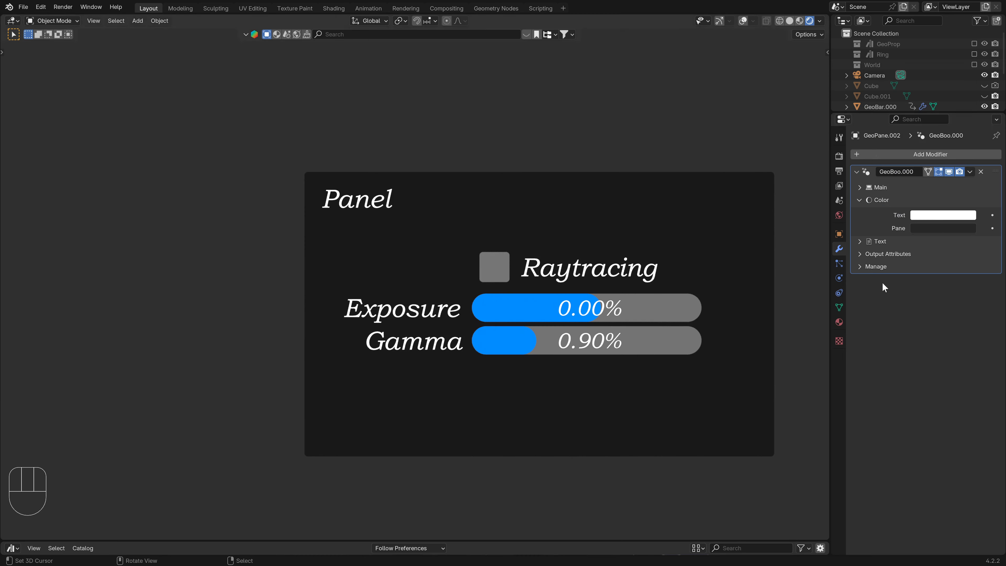
{"action": "left_click", "coordinate": [929, 217]}
{"action": "left_click_drag", "start_coordinate": [913, 120], "coordinate": [900, 87]}
{"action": "key", "text": "Escape"}
Try out the Panel's Main settings, covering text and pane visibility, alignment, size and translation.
{"action": "left_click", "coordinate": [860, 200]}
{"action": "left_click", "coordinate": [860, 186]}
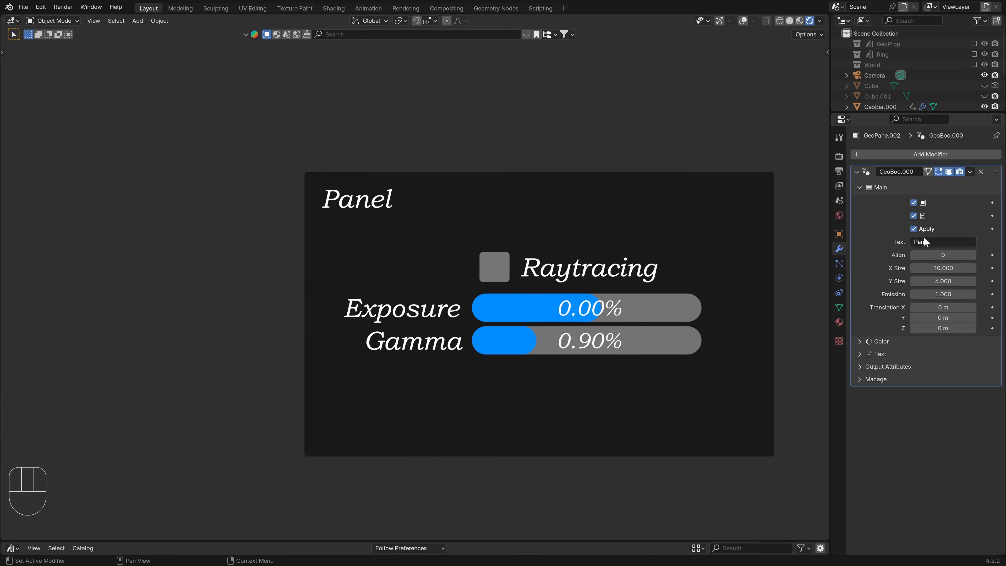
{"action": "left_click", "coordinate": [913, 215]}
{"action": "left_click", "coordinate": [913, 203]}
{"action": "left_click", "coordinate": [913, 203]}
{"action": "left_click_drag", "start_coordinate": [930, 254], "coordinate": [943, 280]}
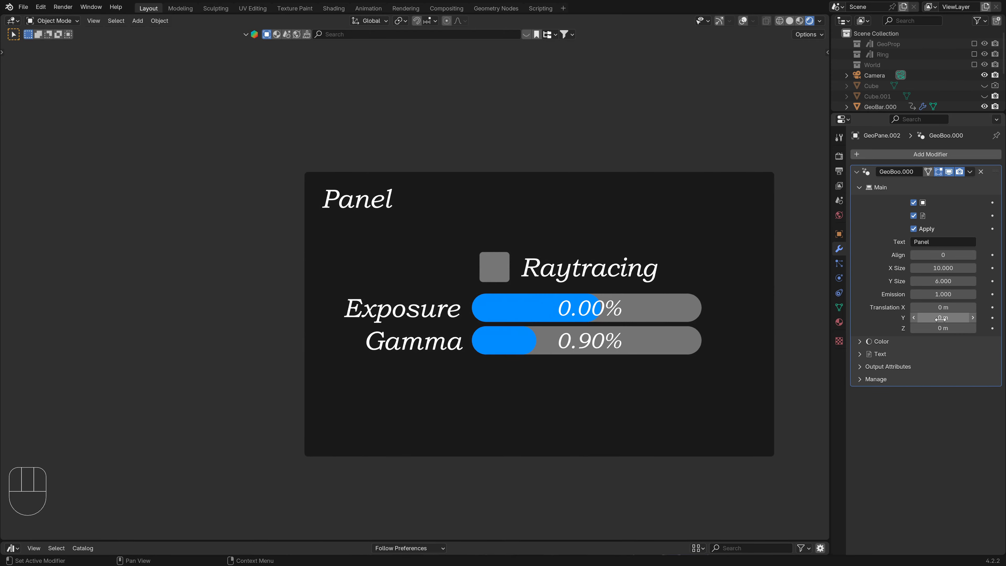
{"action": "mouse_move", "coordinate": [941, 318]}
{"action": "left_mouse_down"}
{"action": "mouse_move", "coordinate": [960, 318]}
{"action": "mouse_move", "coordinate": [927, 319]}
{"action": "mouse_move", "coordinate": [942, 318]}
{"action": "left_mouse_up"}
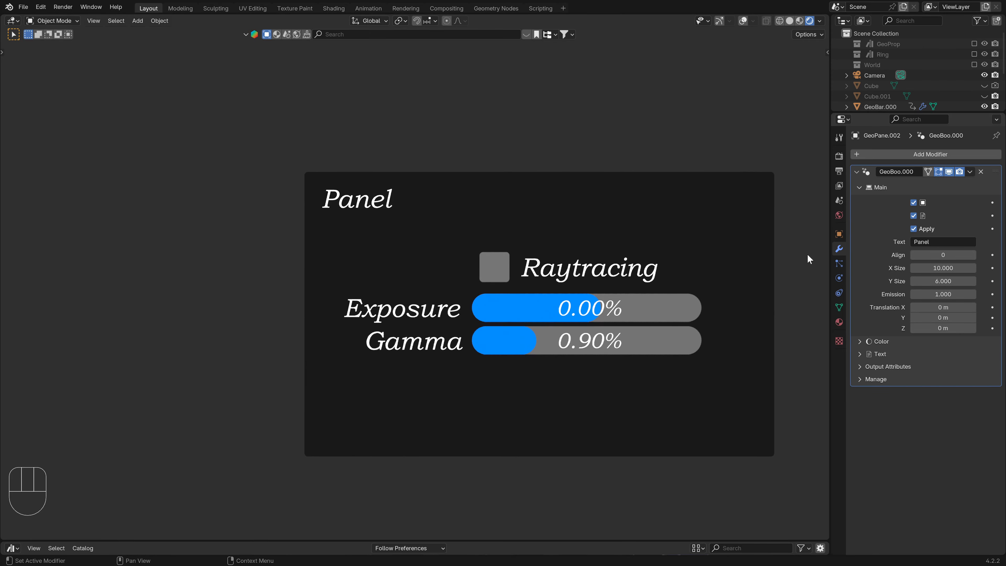
Turn the overlays on and try scaling the Panel's mesh in Edit Mode.
{"action": "left_click", "coordinate": [744, 21]}
{"action": "scroll", "coordinate": [514, 180], "scroll_direction": "down", "scroll_amount": 3}
{"action": "middle_click_drag", "start_coordinate": [541, 193], "coordinate": [460, 209], "text": "shift"}
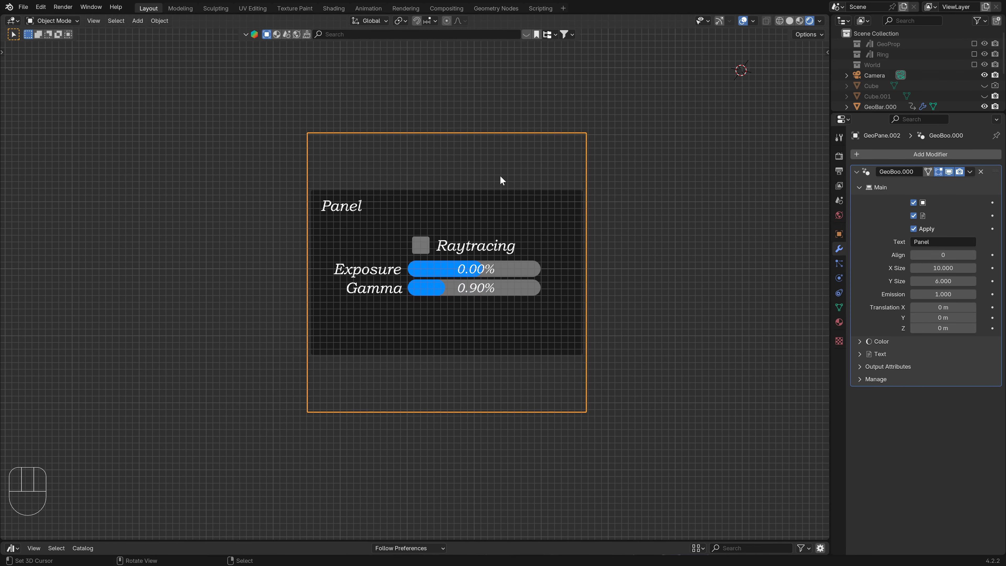
{"action": "scroll", "coordinate": [499, 174], "scroll_direction": "up", "scroll_amount": 1}
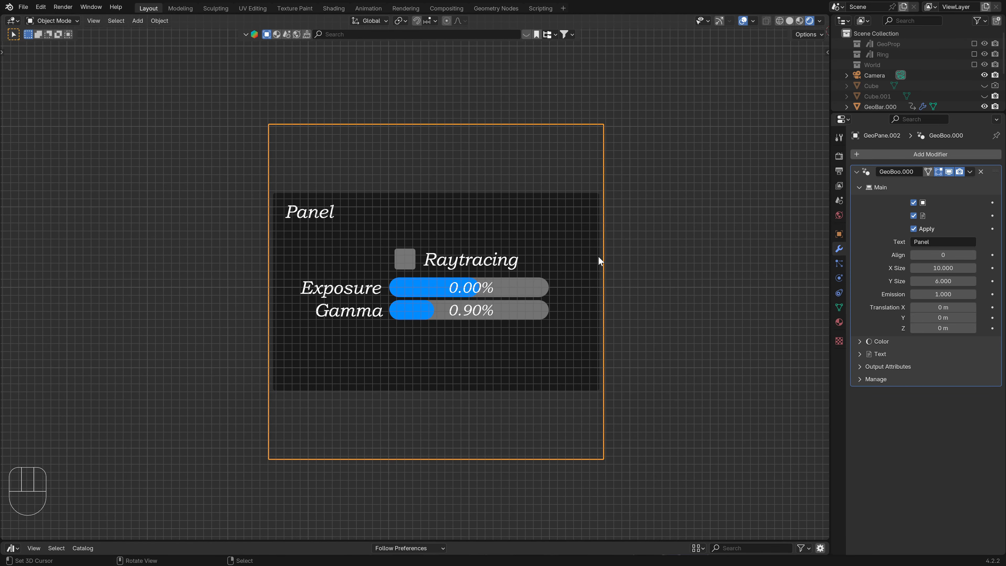
{"action": "key", "text": "Tab"}
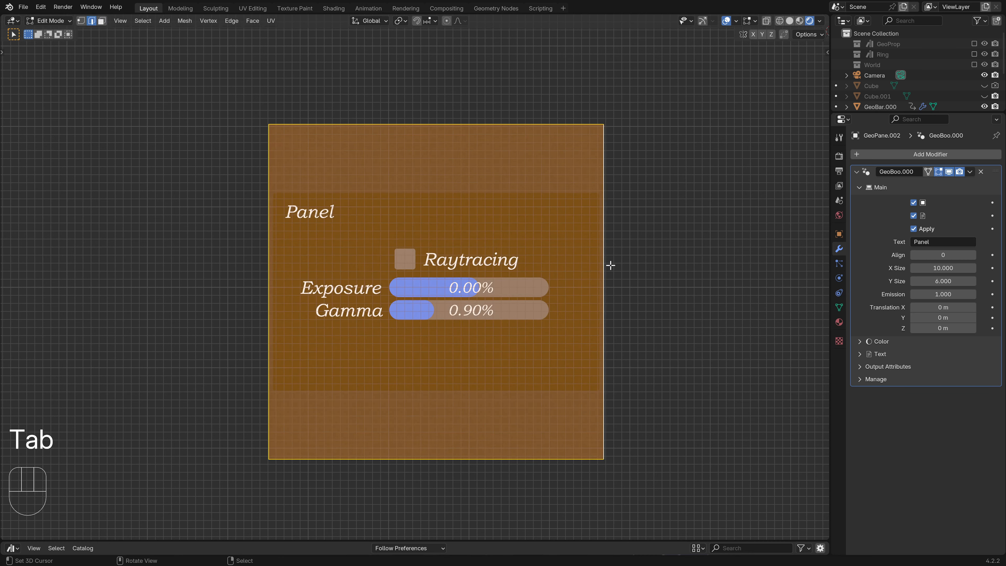
{"action": "key", "text": "s"}
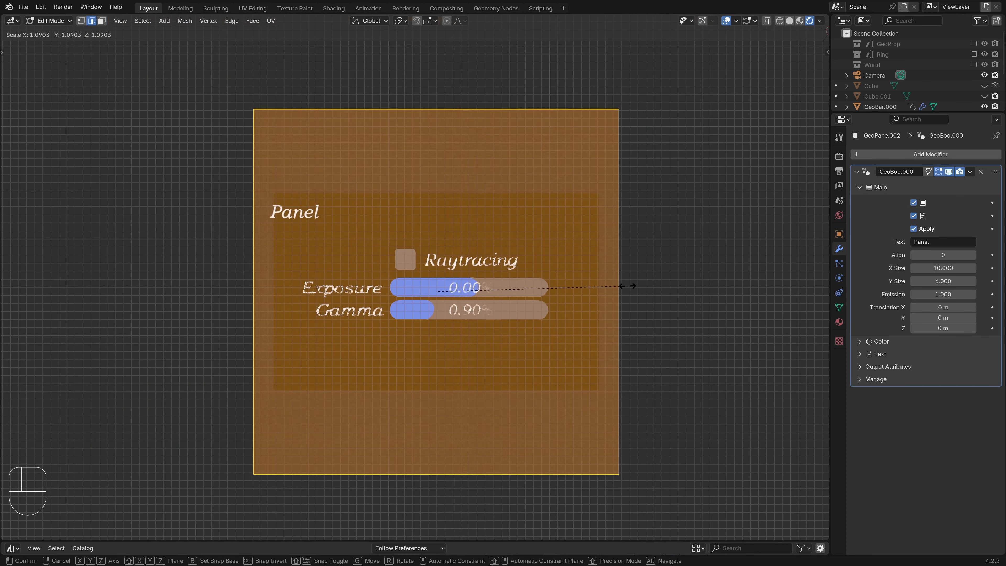
{"action": "right_click", "coordinate": [623, 287]}
{"action": "key", "text": "Tab"}
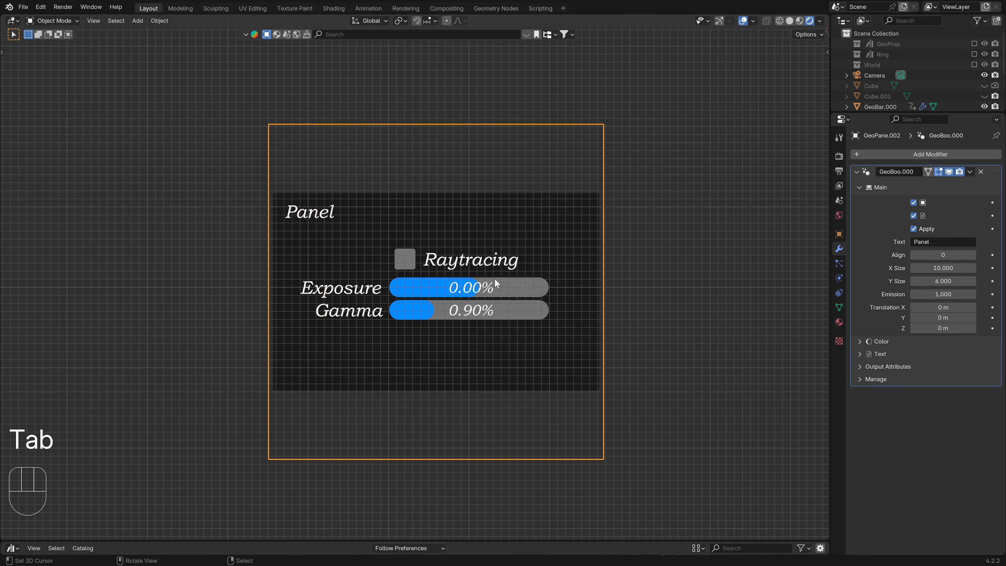
Turn off the viewport overlays and set the Panel's text to "Color Management:".
{"action": "scroll", "coordinate": [524, 291], "scroll_direction": "up", "scroll_amount": 2}
{"action": "left_click", "coordinate": [751, 20]}
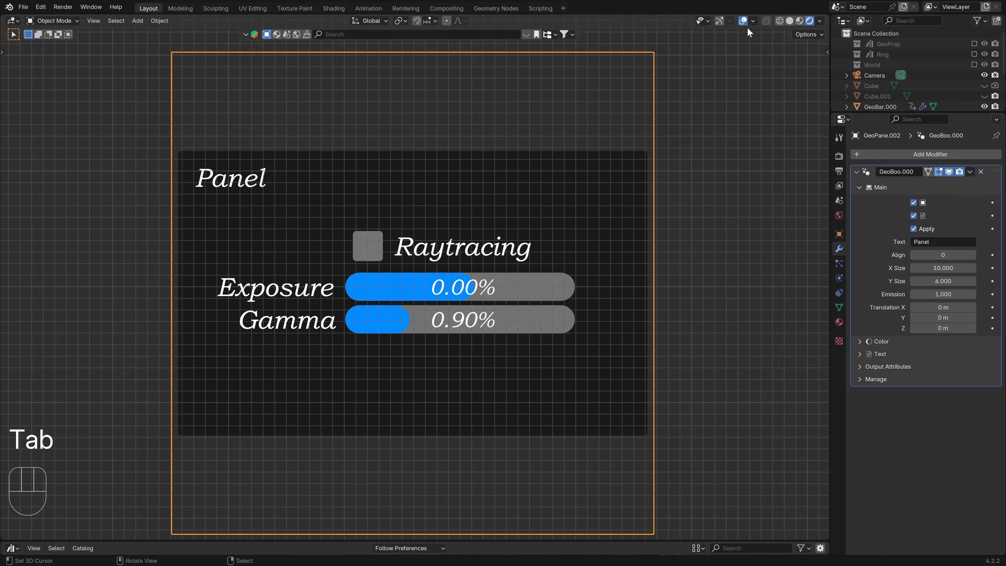
{"action": "left_click", "coordinate": [745, 21]}
{"action": "middle_click_drag", "start_coordinate": [425, 240], "coordinate": [496, 245], "text": "shift"}
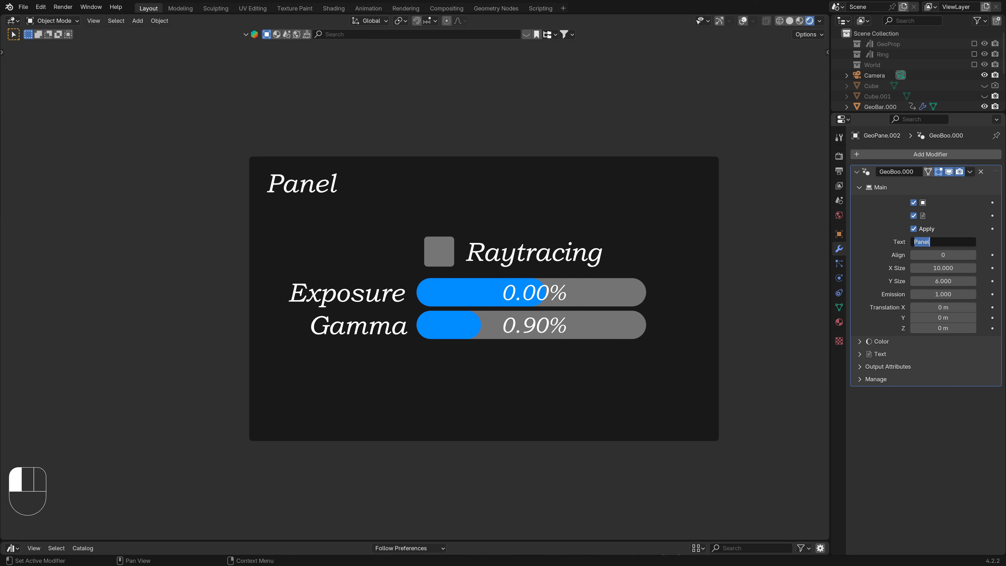
{"action": "type", "text": "Color Management"}
{"action": "key", "text": "Return"}
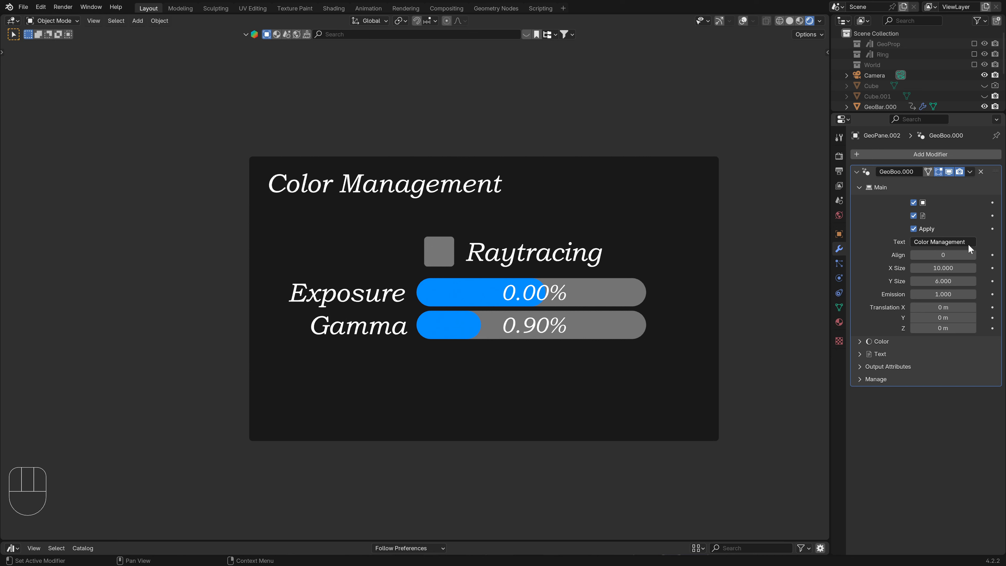
{"action": "left_click", "coordinate": [925, 240]}
Set the Panel's Y Size to 4.220 and its Y translation to 0.336 m, and turn the viewport overlays back on.
{"action": "left_click_drag", "start_coordinate": [946, 280], "coordinate": [922, 280], "text": "shift"}
{"action": "left_click_drag", "start_coordinate": [942, 317], "coordinate": [950, 317], "text": "shift"}
{"action": "left_click", "coordinate": [743, 22]}
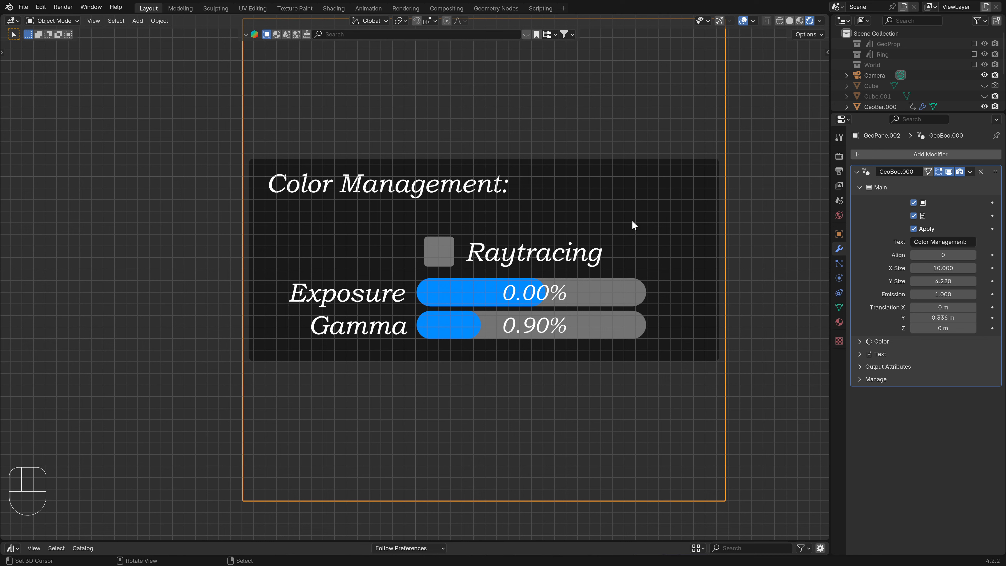
Parent the Raytracing checkbox and the Exposure and Gamma bars to the panel with Object (Keep Transform).
{"action": "left_click", "coordinate": [449, 246]}
{"action": "left_click", "coordinate": [549, 296], "text": "shift"}
{"action": "left_click", "coordinate": [562, 319], "text": "shift"}
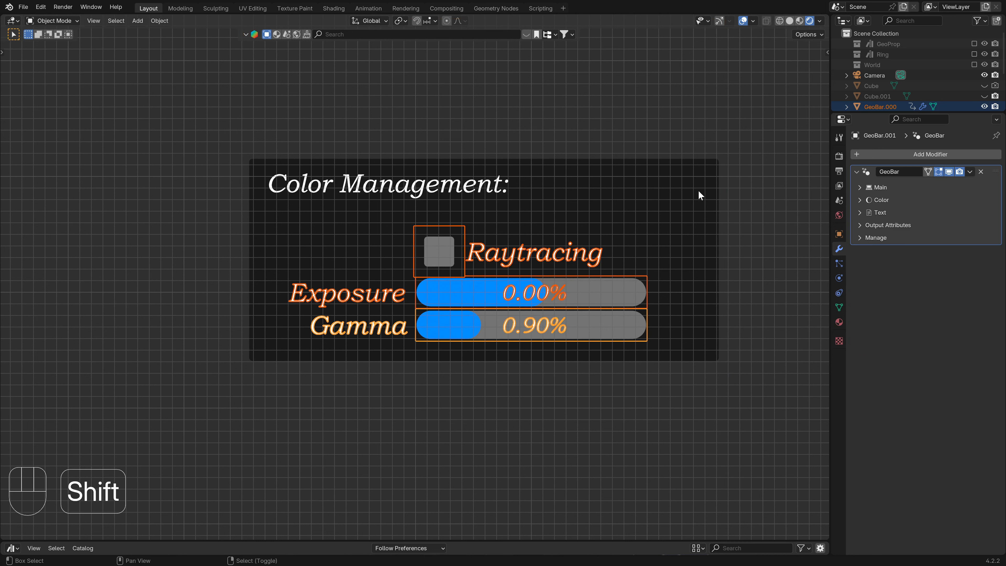
{"action": "left_click", "coordinate": [690, 216], "text": "shift"}
{"action": "key", "text": "ctrl+p"}
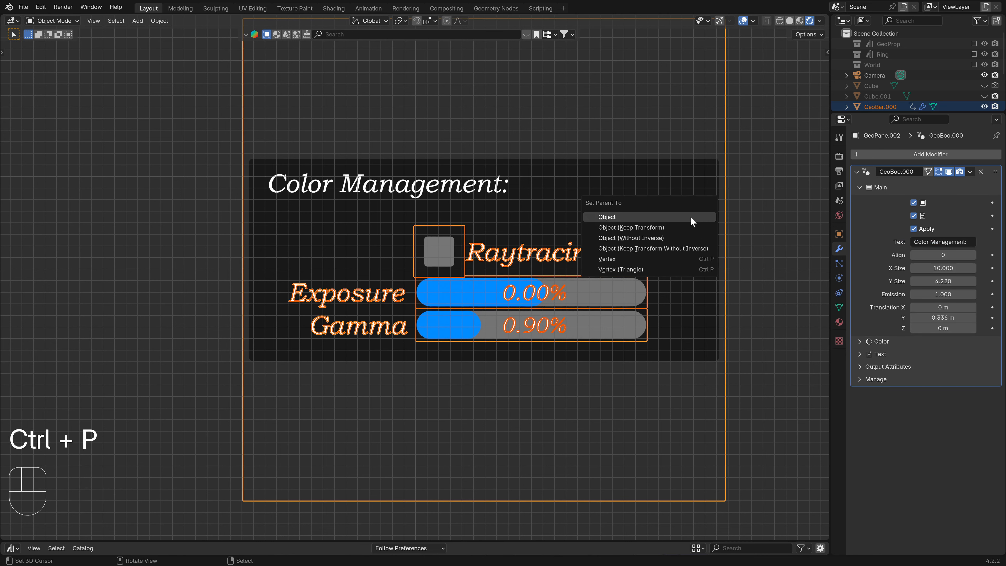
{"action": "left_click", "coordinate": [662, 226]}
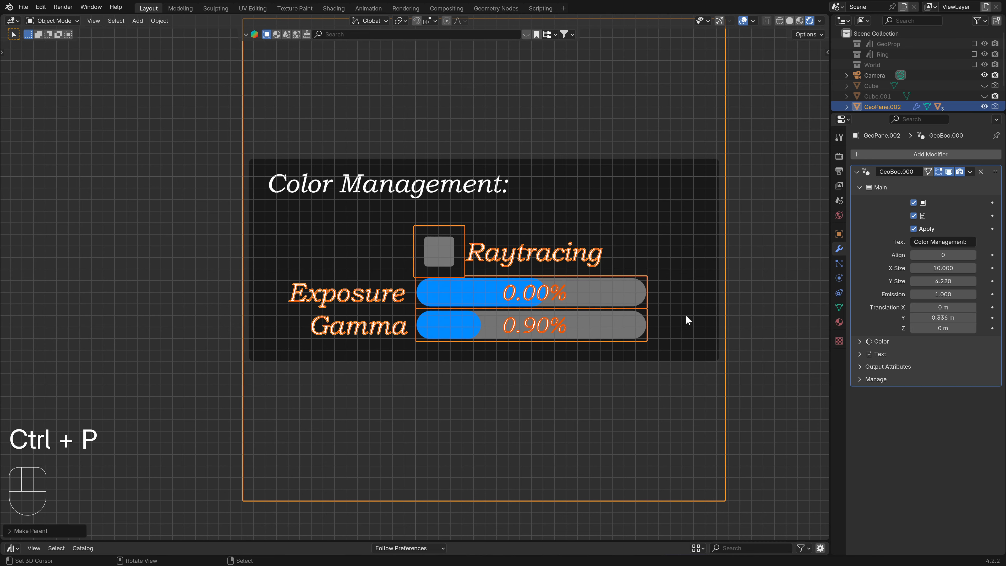
Rotate the panel and its controls 90 degrees about the global X axis so they stand upright.
{"action": "middle_click_drag", "start_coordinate": [685, 326], "coordinate": [659, 250]}
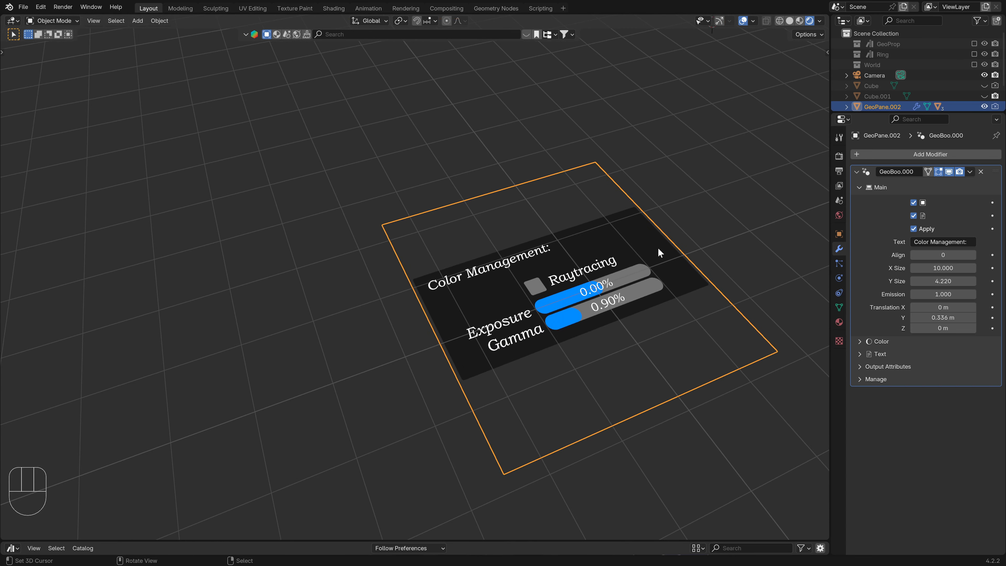
{"action": "key", "text": "r"}
{"action": "key", "text": "y"}
{"action": "key", "text": "x"}
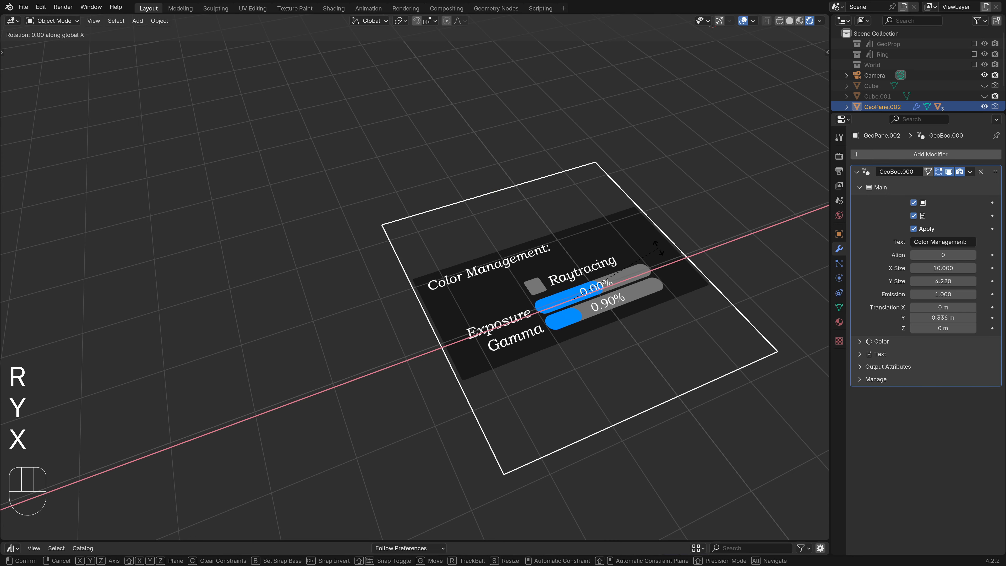
{"action": "key", "text": "KP_9"}
{"action": "key", "text": "KP_0"}
{"action": "key", "text": "KP_Enter"}
{"action": "middle_click_drag", "start_coordinate": [598, 247], "coordinate": [501, 216]}
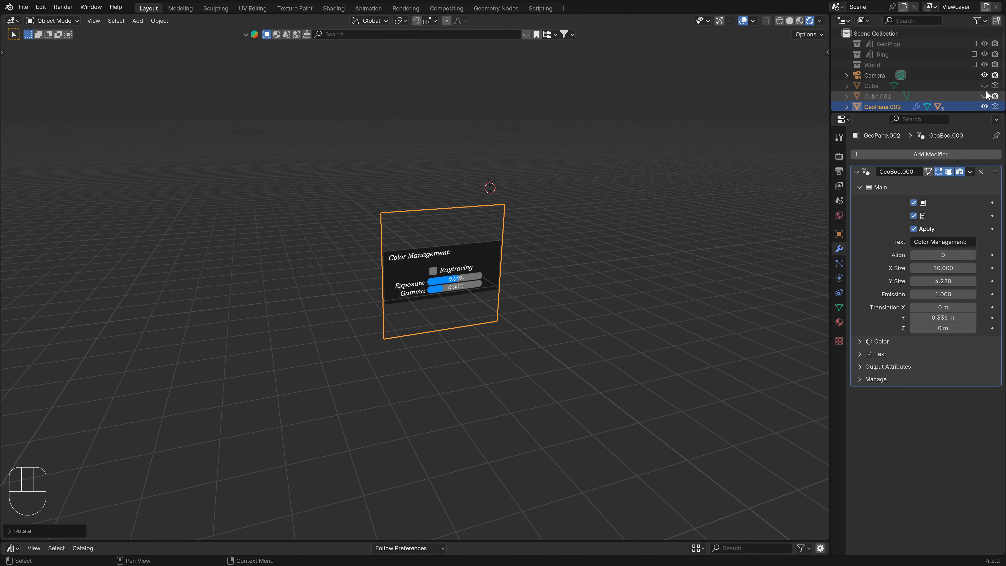
Unhide Cube and Cube.001 and delete the Cube that overlaps the panel.
{"action": "left_click_drag", "start_coordinate": [984, 86], "coordinate": [984, 97]}
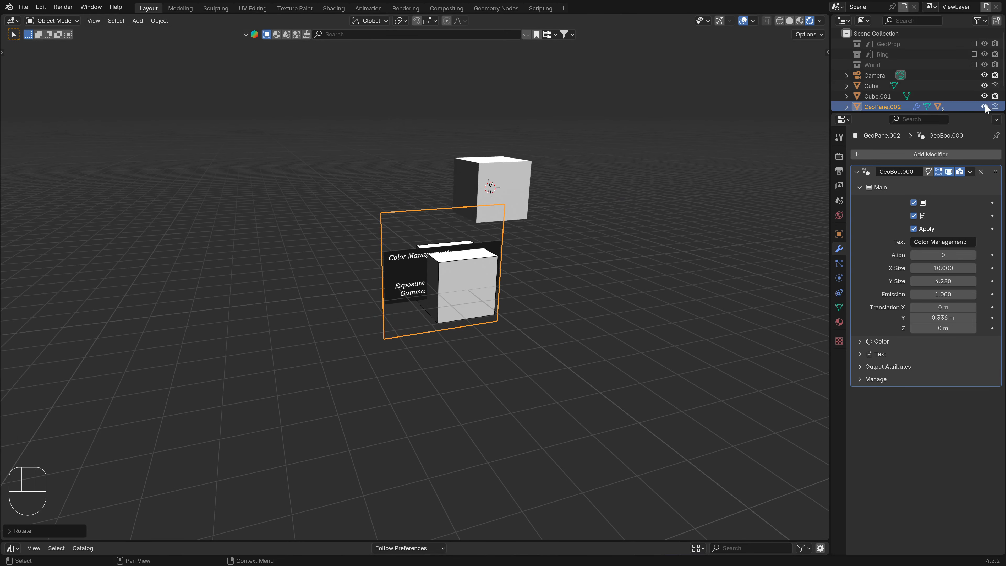
{"action": "right_click", "coordinate": [873, 87]}
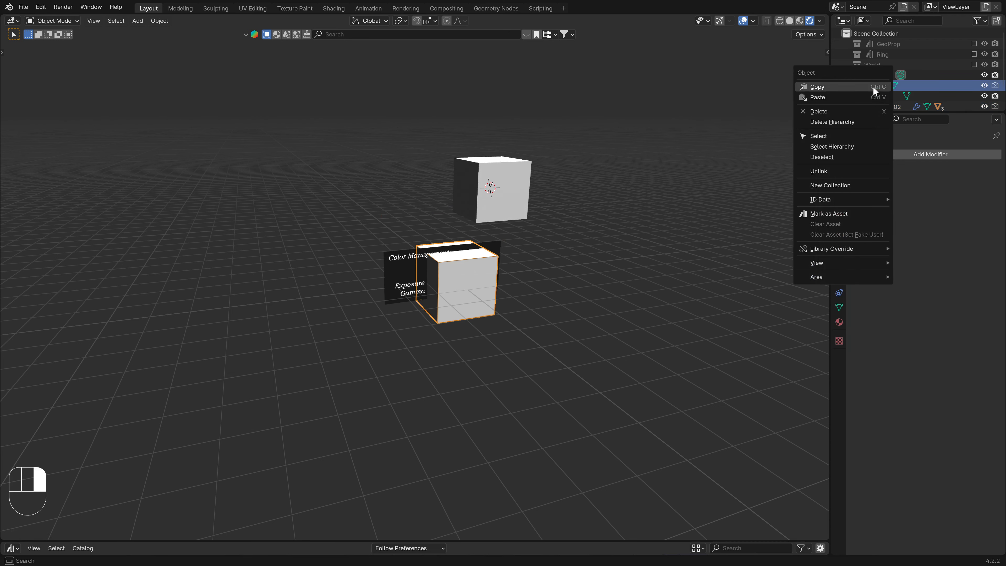
{"action": "left_click", "coordinate": [829, 114]}
{"action": "scroll", "coordinate": [445, 273], "scroll_direction": "up", "scroll_amount": 2}
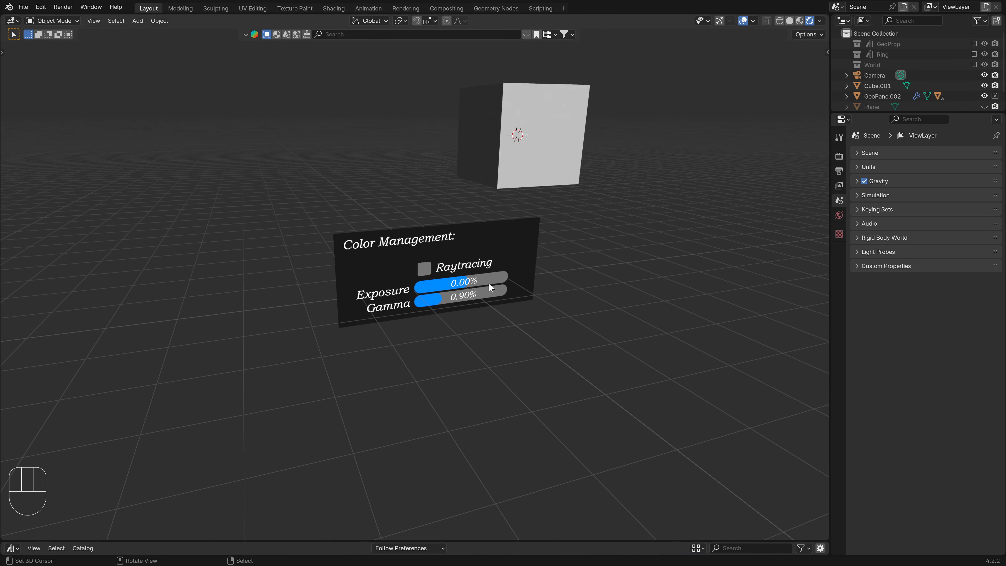
Unhide the Plane, lower it about 1.2 m along global Z beneath the cube, and enlarge it.
{"action": "left_click", "coordinate": [984, 106]}
{"action": "middle_click_drag", "start_coordinate": [489, 222], "coordinate": [535, 145]}
{"action": "left_click", "coordinate": [550, 137]}
{"action": "key", "text": "g"}
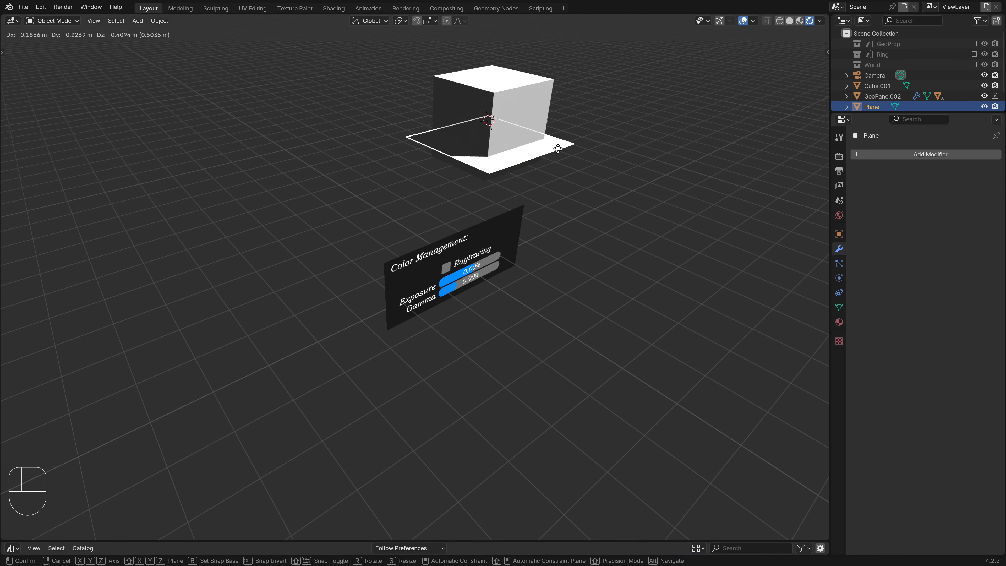
{"action": "key", "text": "z"}
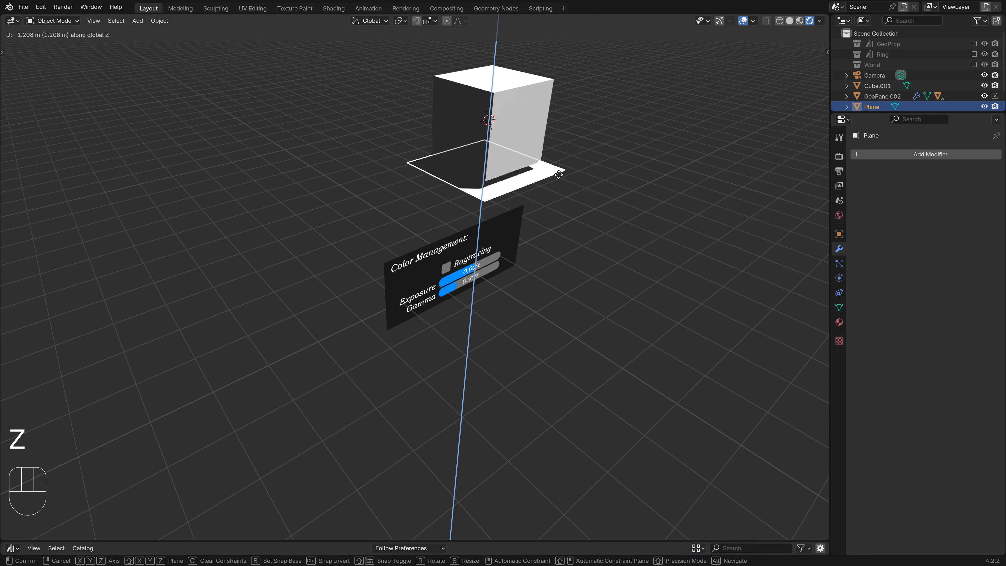
{"action": "left_click", "coordinate": [557, 173]}
{"action": "key", "text": "s"}
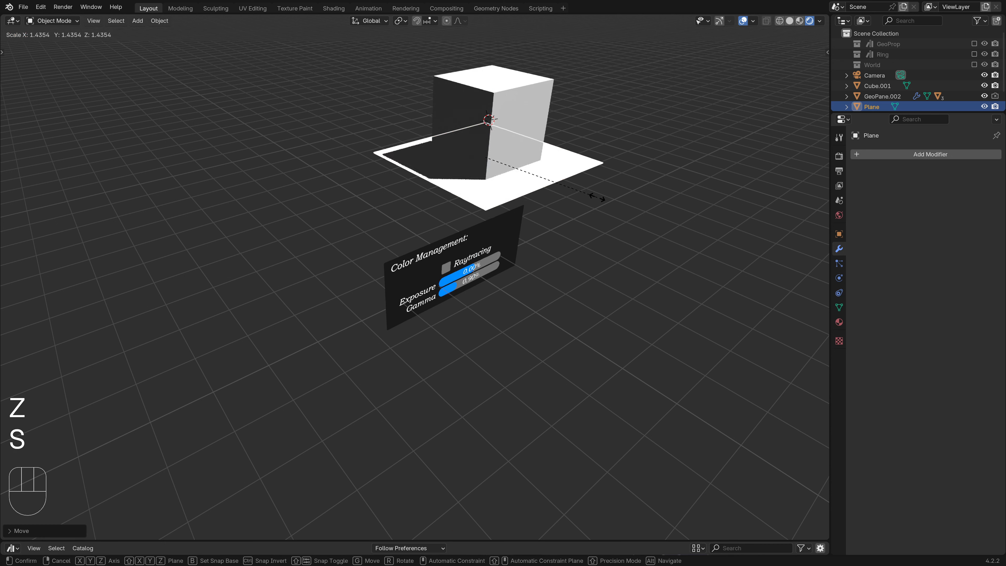
{"action": "left_click", "coordinate": [589, 196]}
Move the Color Management panel with its controls up beside the cube.
{"action": "left_click_drag", "start_coordinate": [516, 231], "coordinate": [374, 53]}
{"action": "scroll", "coordinate": [361, 278], "scroll_direction": "down", "scroll_amount": 1}
{"action": "middle_click_drag", "start_coordinate": [382, 89], "coordinate": [249, 248], "text": "shift"}
{"action": "scroll", "coordinate": [356, 273], "scroll_direction": "up", "scroll_amount": 3}
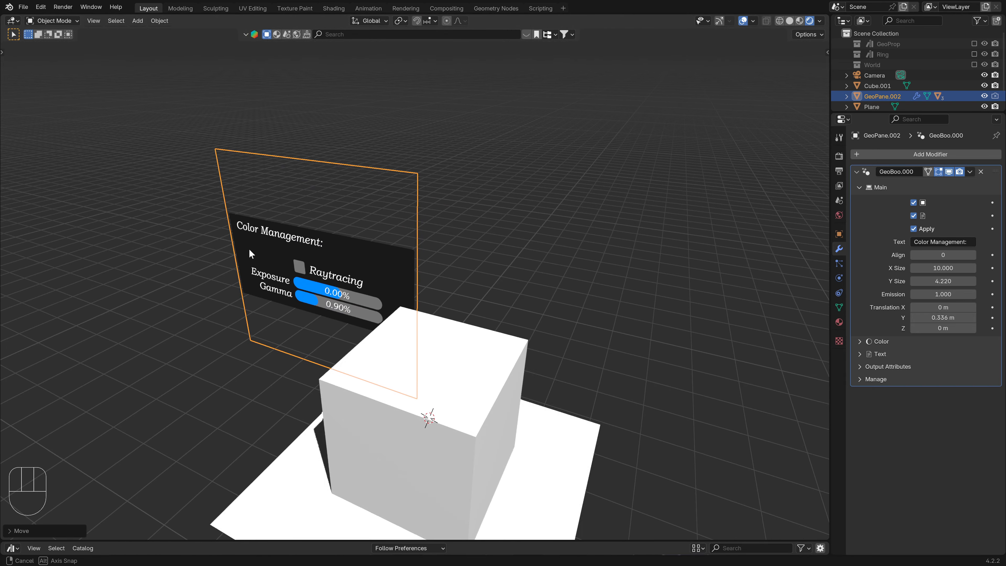
{"action": "key", "text": "g"}
{"action": "left_click", "coordinate": [499, 177]}
Scale the floor plane up further so it extends well beyond the cube's shadow.
{"action": "scroll", "coordinate": [326, 301], "scroll_direction": "down", "scroll_amount": 2}
{"action": "middle_click_drag", "start_coordinate": [326, 303], "coordinate": [270, 229]}
{"action": "left_click", "coordinate": [533, 387]}
{"action": "key", "text": "s"}
{"action": "left_click", "coordinate": [599, 388]}
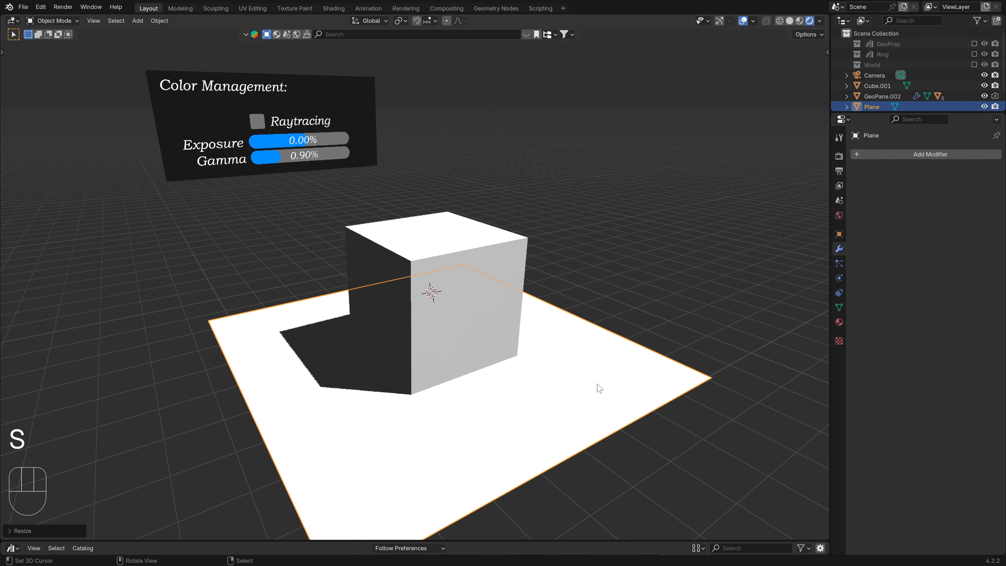
{"action": "middle_click_drag", "start_coordinate": [416, 146], "coordinate": [420, 197], "text": "shift"}
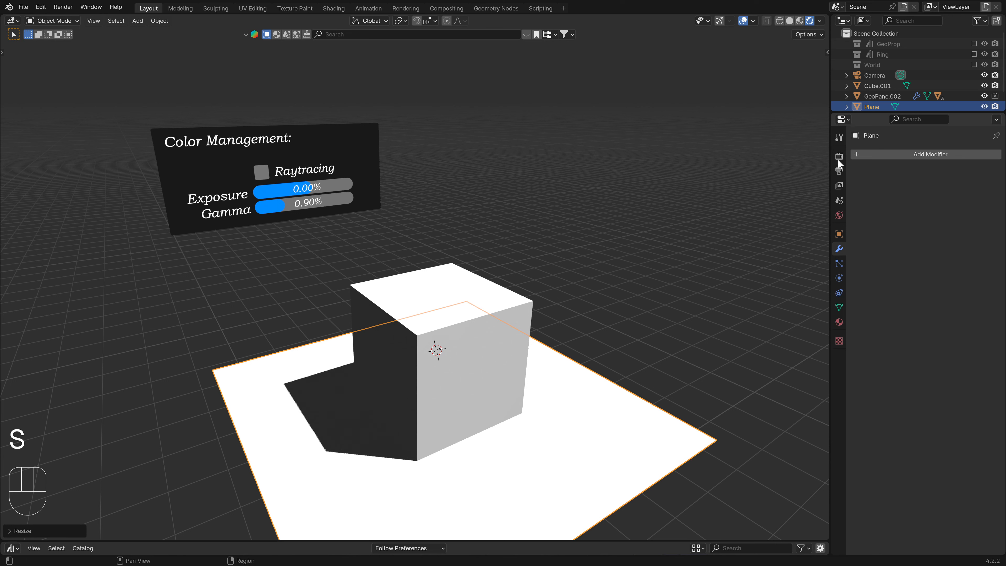
Toggle EEVEE Raytracing on and off to compare the cube's shading and the panel's checkbox.
{"action": "left_click", "coordinate": [839, 156]}
{"action": "left_click", "coordinate": [864, 215]}
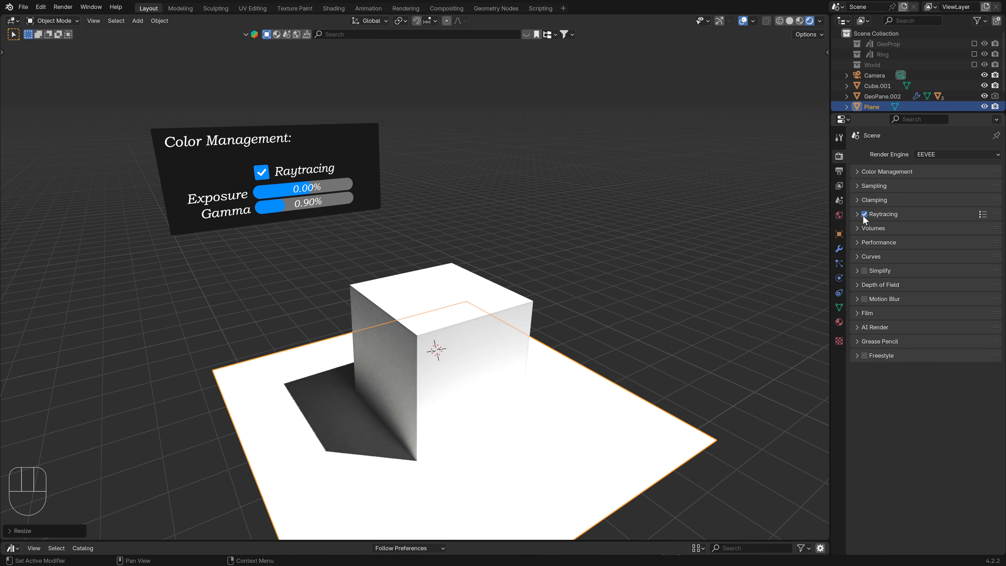
{"action": "left_click", "coordinate": [863, 214]}
{"action": "left_click", "coordinate": [863, 214]}
{"action": "left_click", "coordinate": [863, 214]}
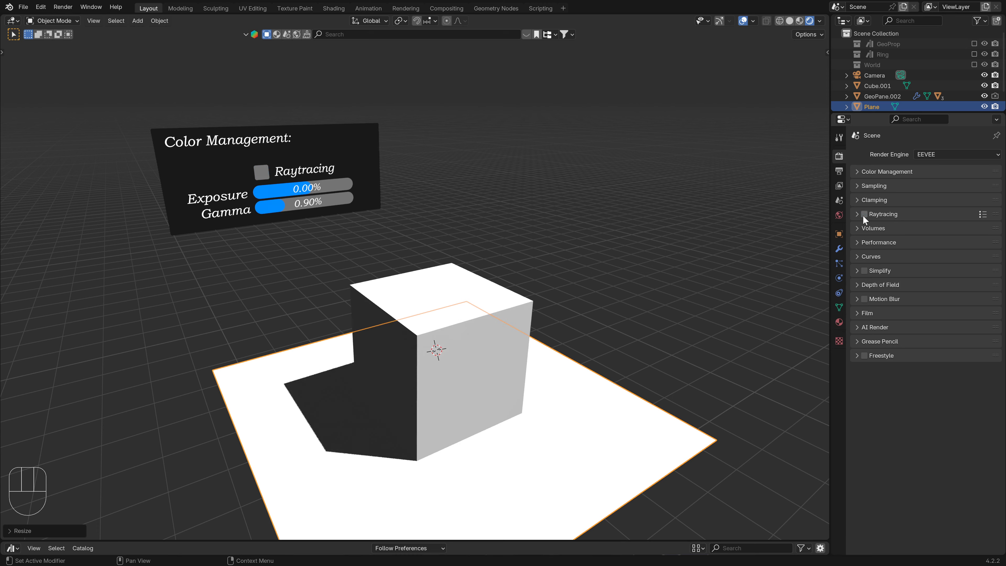
Try different scene Exposure and Gamma values in Color Management, cancelling each change.
{"action": "left_click", "coordinate": [856, 171]}
{"action": "mouse_move", "coordinate": [955, 226]}
{"action": "left_mouse_down"}
{"action": "mouse_move", "coordinate": [930, 226]}
{"action": "mouse_move", "coordinate": [962, 225]}
{"action": "mouse_move", "coordinate": [924, 237]}
{"action": "mouse_move", "coordinate": [950, 238]}
{"action": "mouse_move", "coordinate": [941, 237]}
{"action": "left_mouse_up"}
{"action": "right_click", "coordinate": [948, 225]}
{"action": "right_click", "coordinate": [942, 237]}
Select the panel and look through the viewport sidebar's Screencast Keys, Global Transform and PureSky options.
{"action": "scroll", "coordinate": [502, 249], "scroll_direction": "down", "scroll_amount": 1}
{"action": "mouse_move", "coordinate": [501, 249]}
{"action": "middle_mouse_down", "text": "shift"}
{"action": "mouse_move", "coordinate": [501, 215]}
{"action": "mouse_move", "coordinate": [491, 245]}
{"action": "middle_mouse_up", "text": "shift"}
{"action": "middle_click_drag", "start_coordinate": [360, 198], "coordinate": [384, 203]}
{"action": "right_click", "coordinate": [385, 203]}
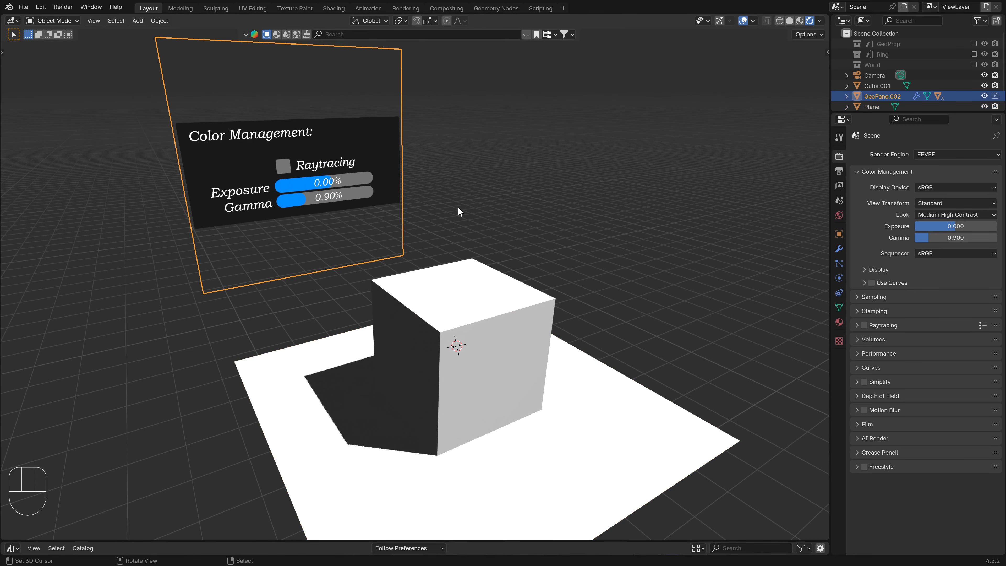
{"action": "key", "text": "n"}
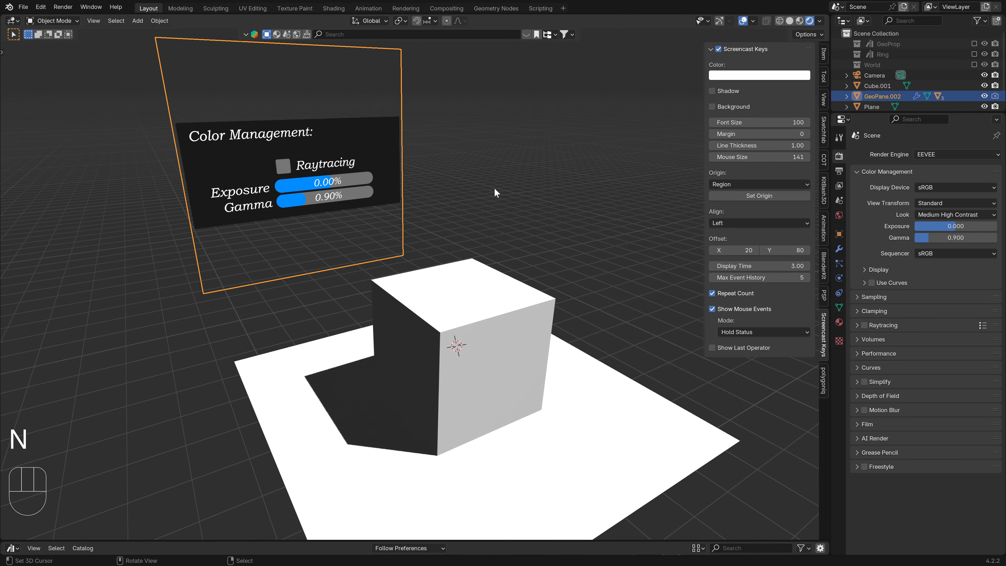
{"action": "left_click_drag", "start_coordinate": [825, 157], "coordinate": [823, 225]}
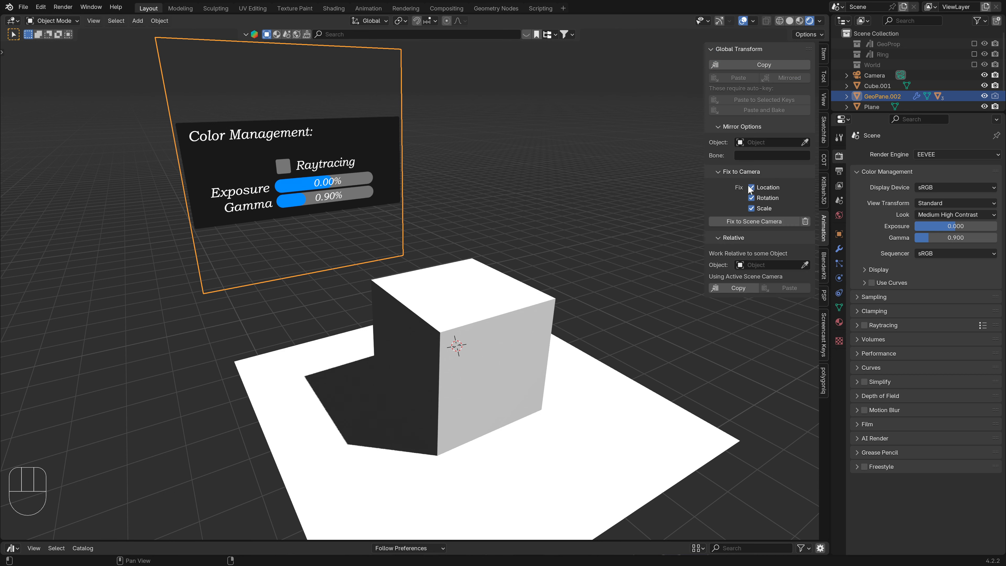
{"action": "left_click", "coordinate": [720, 172]}
{"action": "left_click", "coordinate": [715, 126]}
{"action": "left_click", "coordinate": [718, 153]}
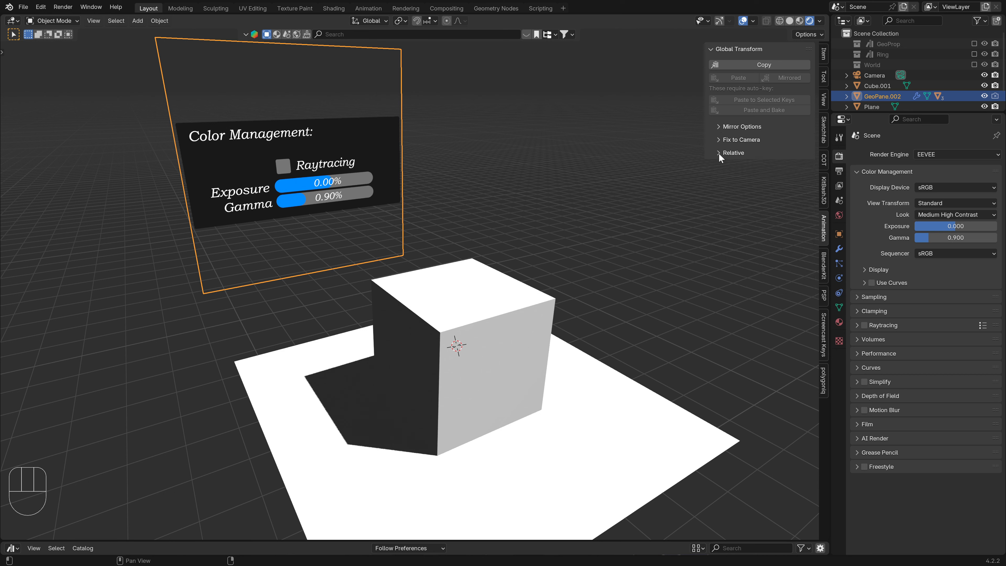
{"action": "left_click", "coordinate": [721, 127]}
{"action": "left_click", "coordinate": [723, 127]}
{"action": "left_click", "coordinate": [823, 294]}
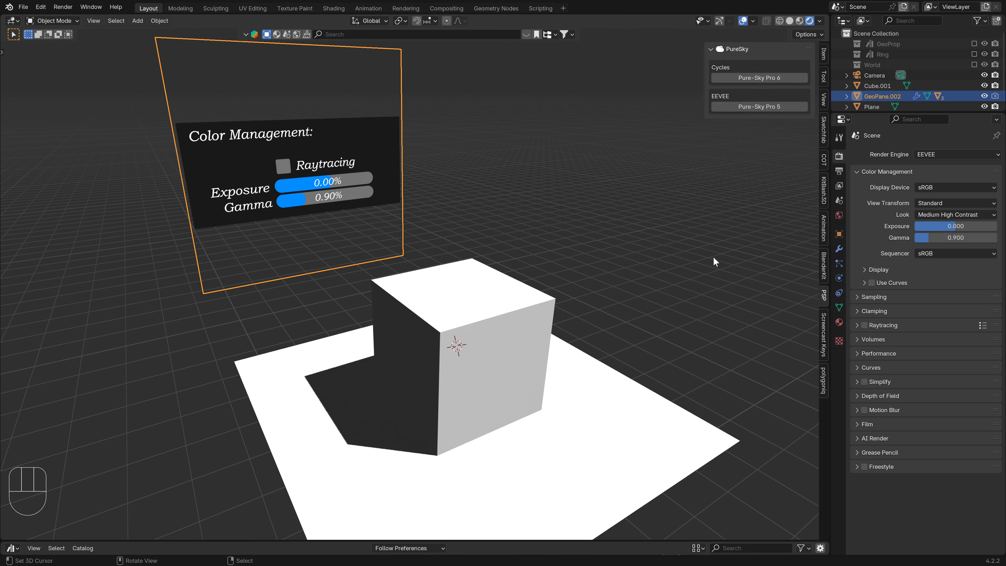
{"action": "key", "text": "n"}
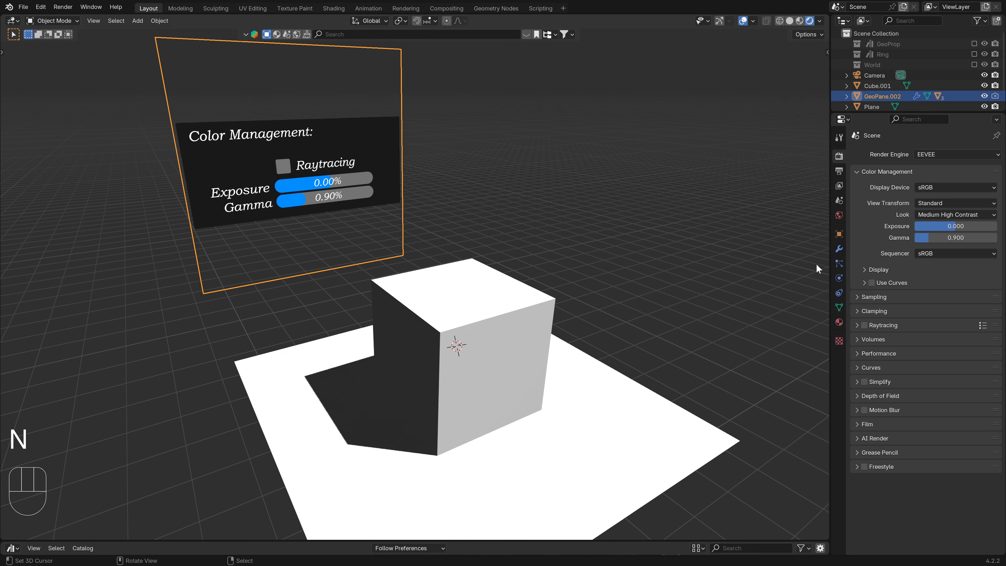
Select the Exposure bar and try varying the scene's Exposure value, cancelling the change.
{"action": "left_click", "coordinate": [865, 174]}
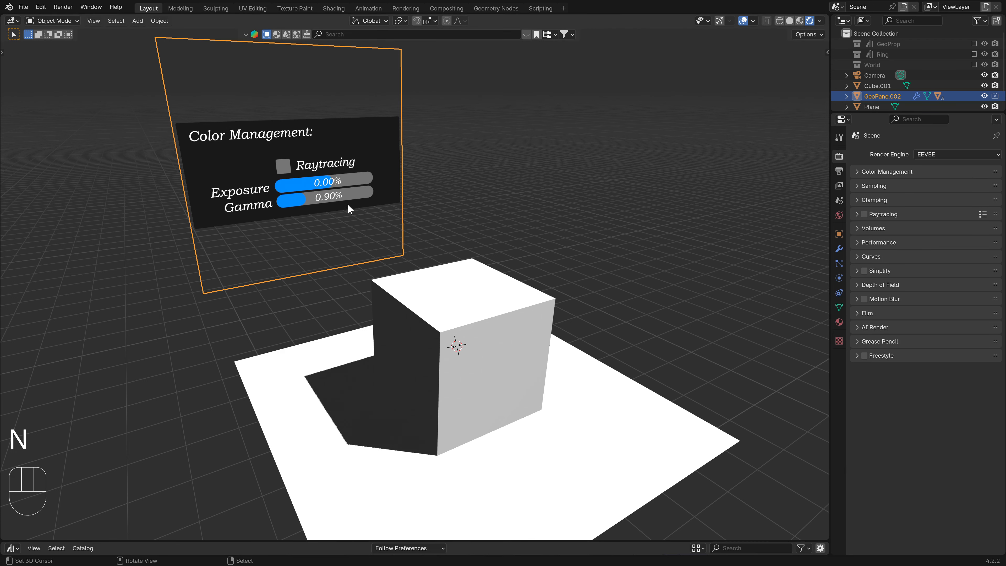
{"action": "mouse_move", "coordinate": [364, 197]}
{"action": "middle_mouse_down"}
{"action": "mouse_move", "coordinate": [336, 199]}
{"action": "mouse_move", "coordinate": [350, 196]}
{"action": "middle_mouse_up"}
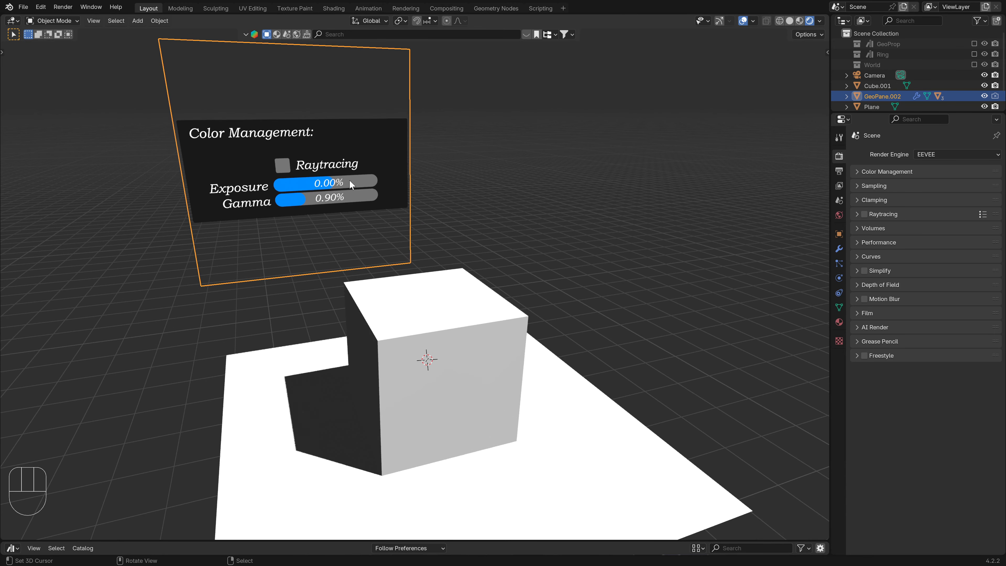
{"action": "right_click", "coordinate": [349, 181]}
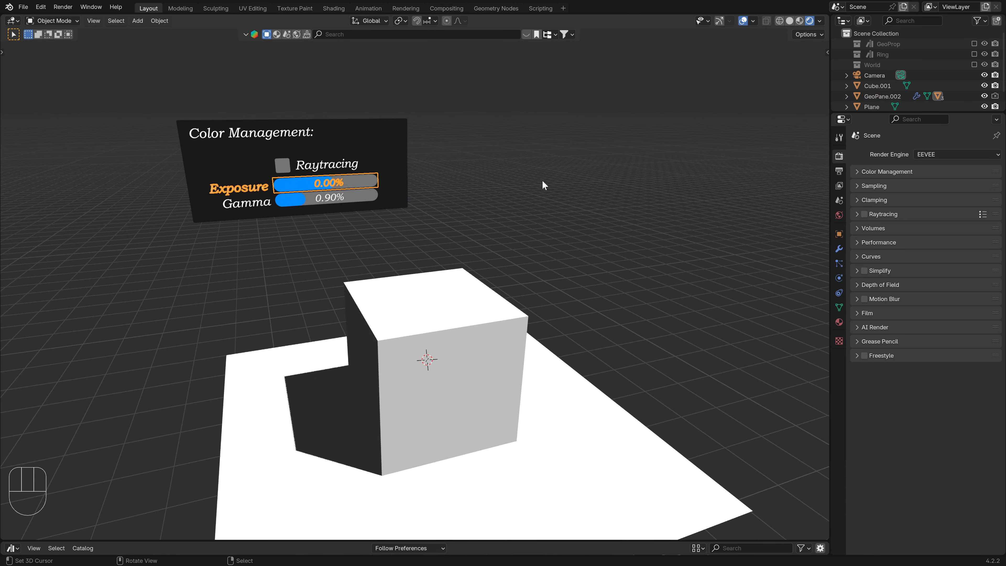
{"action": "left_click", "coordinate": [858, 174]}
{"action": "left_click_drag", "start_coordinate": [966, 225], "coordinate": [963, 225]}
{"action": "right_click", "coordinate": [963, 225]}
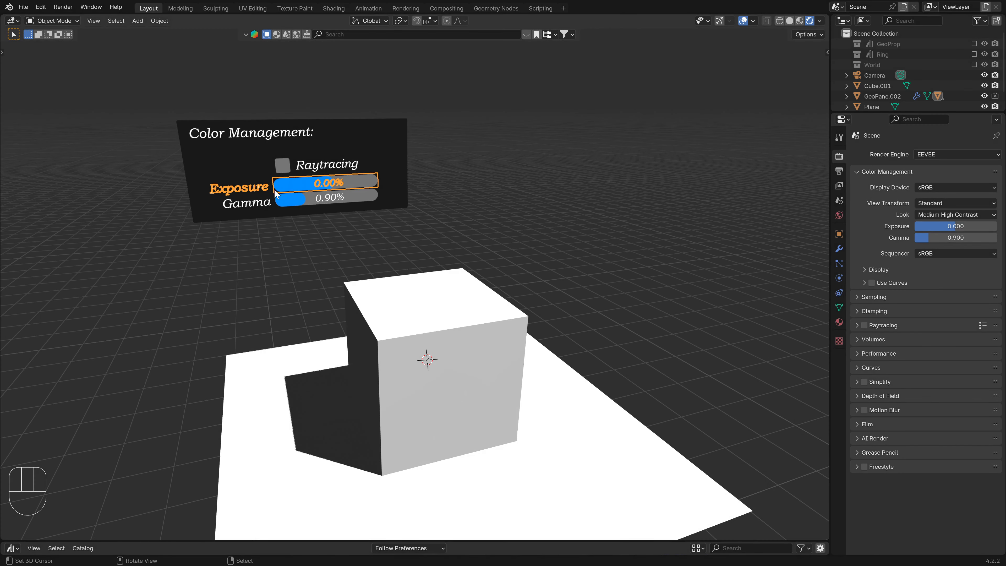
Duplicate the Exposure bar and move the copy down along Z, just below the panel.
{"action": "key", "text": "shift+d"}
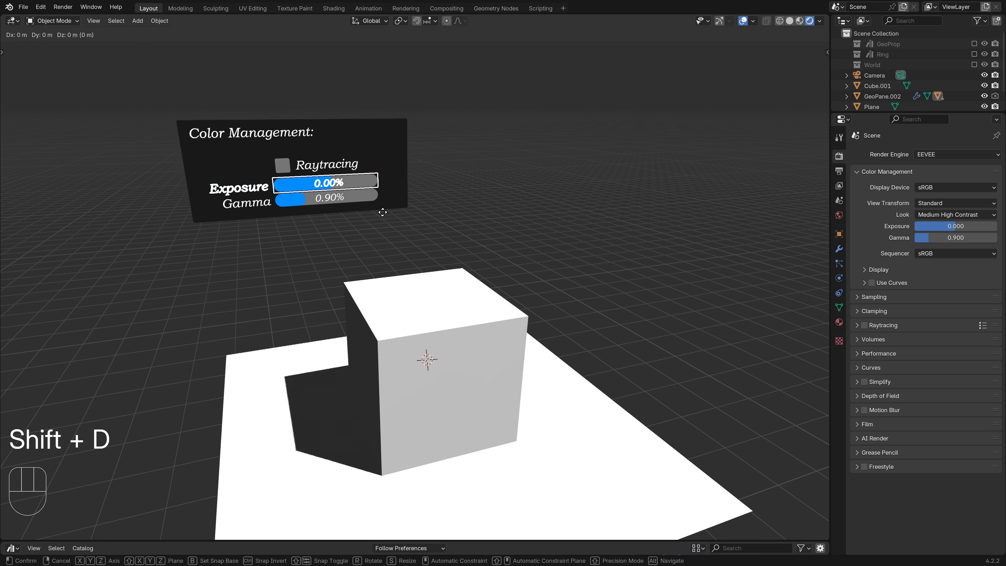
{"action": "key", "text": "z"}
{"action": "left_click", "coordinate": [384, 250]}
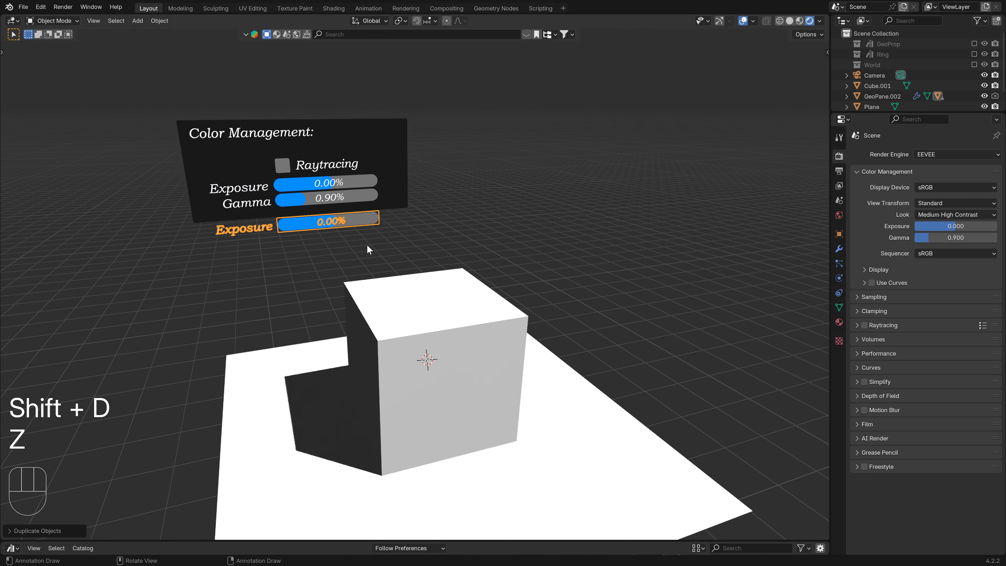
Delete the driver from the duplicated Exposure bar's Prop value.
{"action": "left_click", "coordinate": [839, 249]}
{"action": "left_click", "coordinate": [860, 189]}
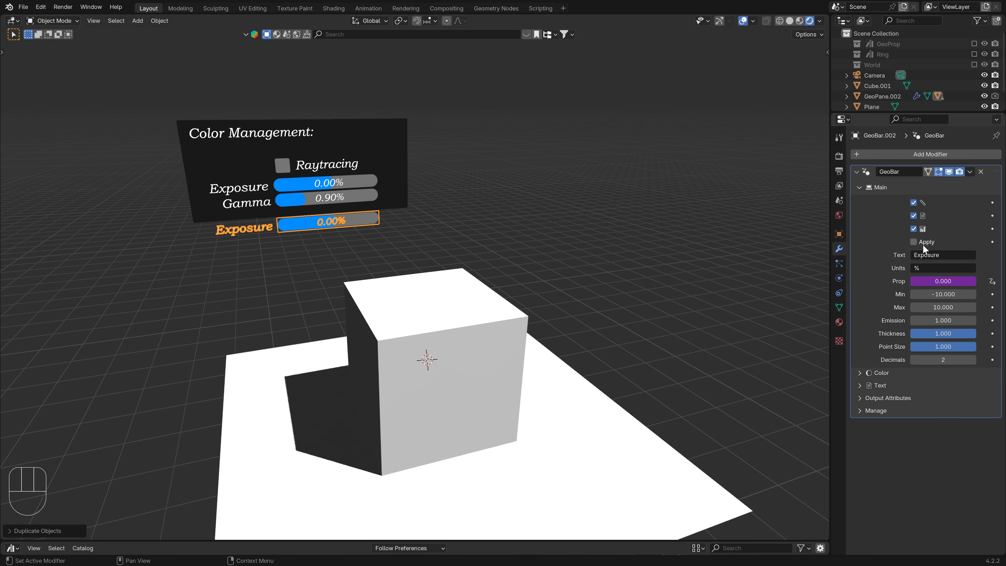
{"action": "right_click", "coordinate": [923, 281]}
{"action": "left_click", "coordinate": [893, 261]}
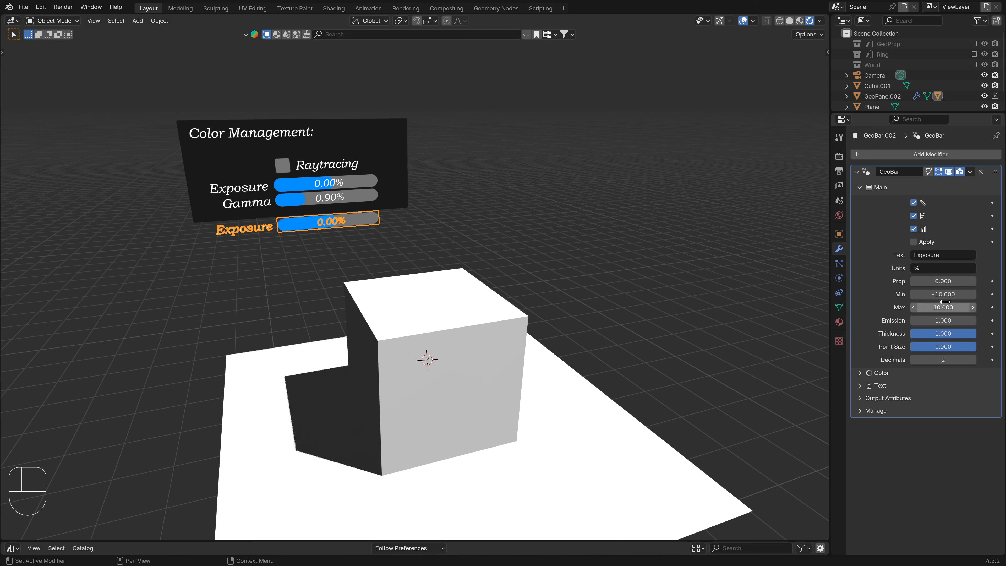
Copy the duplicate bar's Prop as a new driver, paste it onto the scene's Exposure, and test it by varying Prop.
{"action": "right_click", "coordinate": [927, 280]}
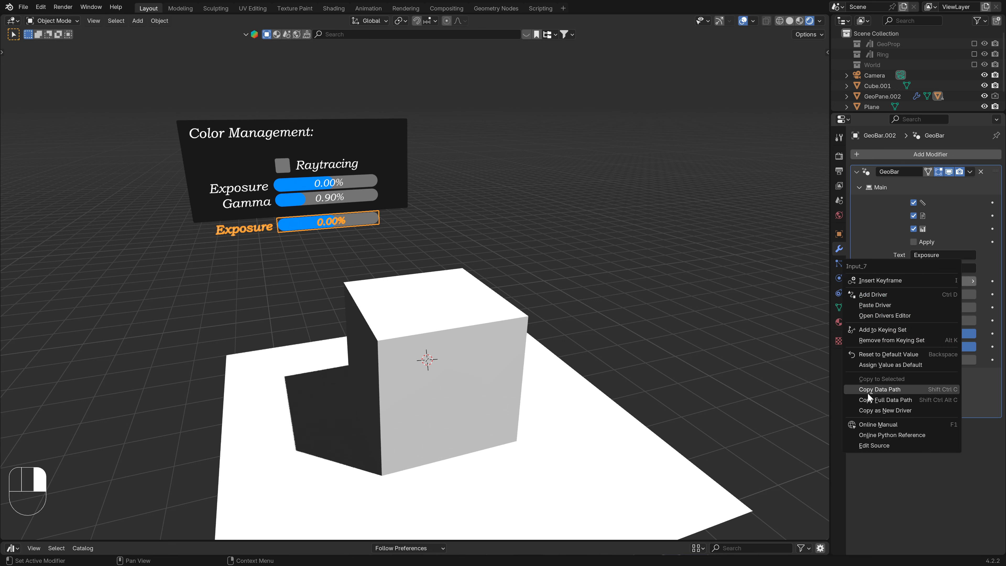
{"action": "left_click", "coordinate": [887, 409]}
{"action": "left_click", "coordinate": [838, 155]}
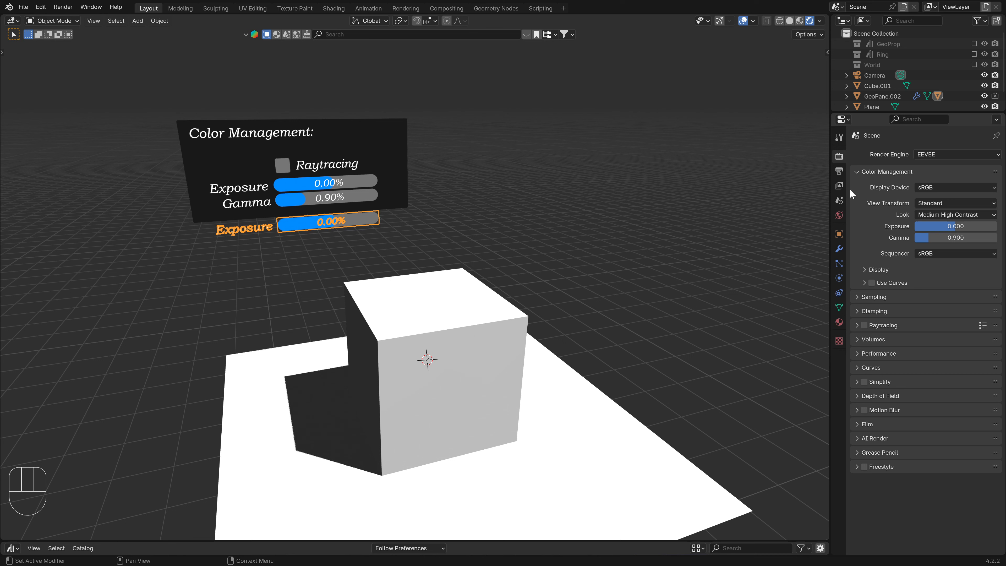
{"action": "right_click", "coordinate": [961, 227]}
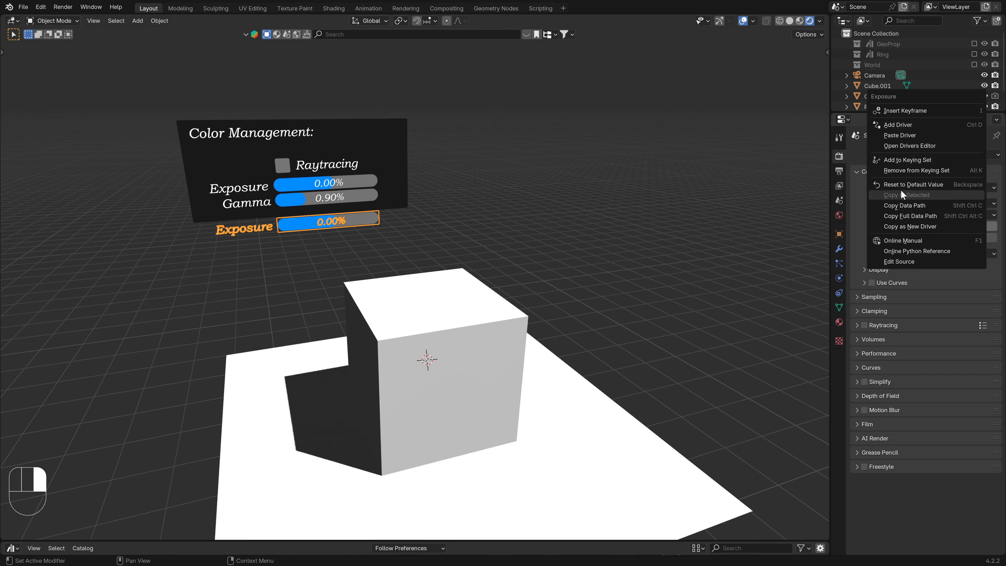
{"action": "left_click", "coordinate": [898, 134]}
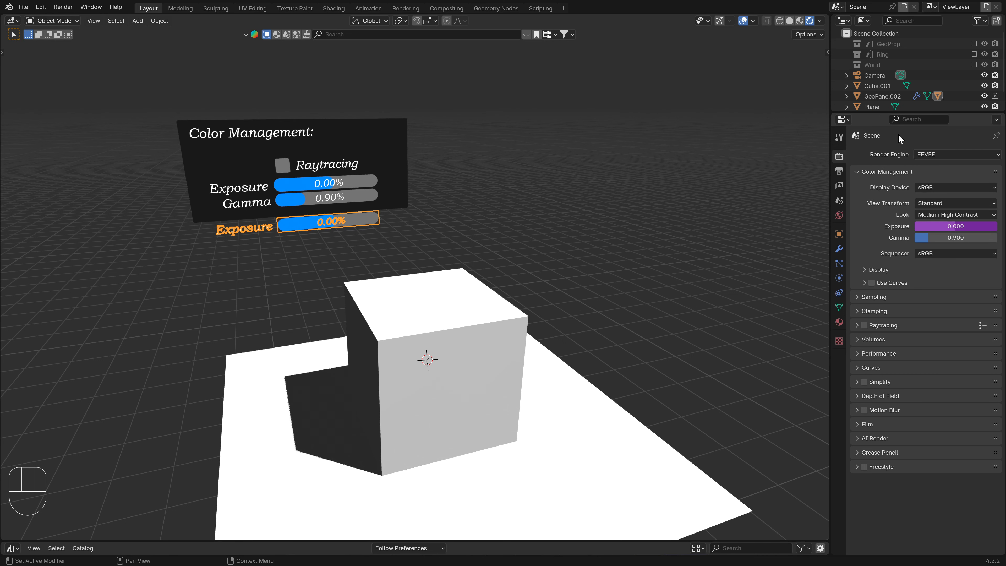
{"action": "left_click", "coordinate": [838, 248]}
{"action": "mouse_move", "coordinate": [926, 285]}
{"action": "left_mouse_down"}
{"action": "mouse_move", "coordinate": [948, 285]}
{"action": "mouse_move", "coordinate": [886, 286]}
{"action": "mouse_move", "coordinate": [944, 285]}
{"action": "mouse_move", "coordinate": [920, 285]}
{"action": "mouse_move", "coordinate": [931, 285]}
{"action": "left_mouse_up"}
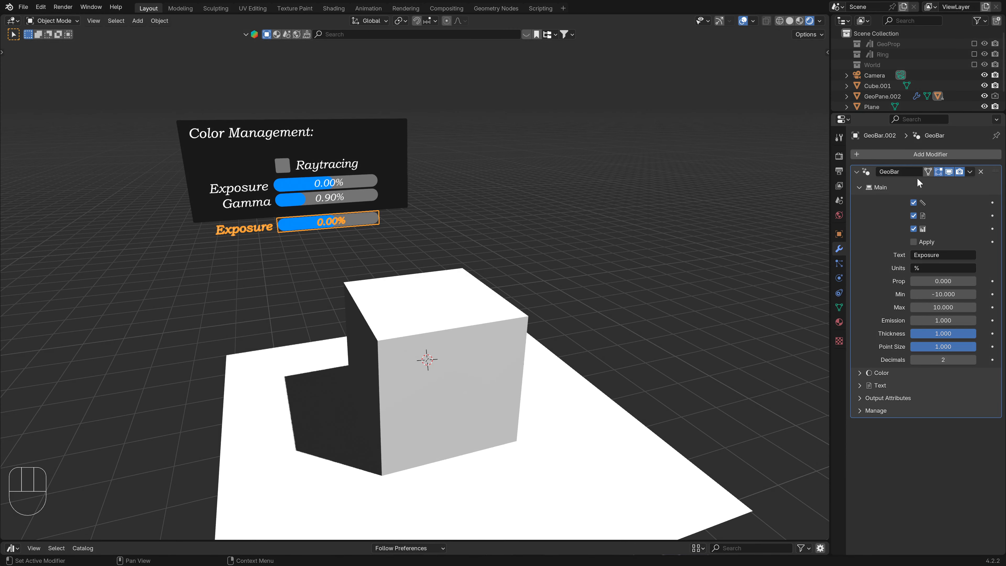
Delete the duplicate Exposure bar and remove the driver from the scene's Exposure.
{"action": "key", "text": "x"}
{"action": "left_click", "coordinate": [384, 233]}
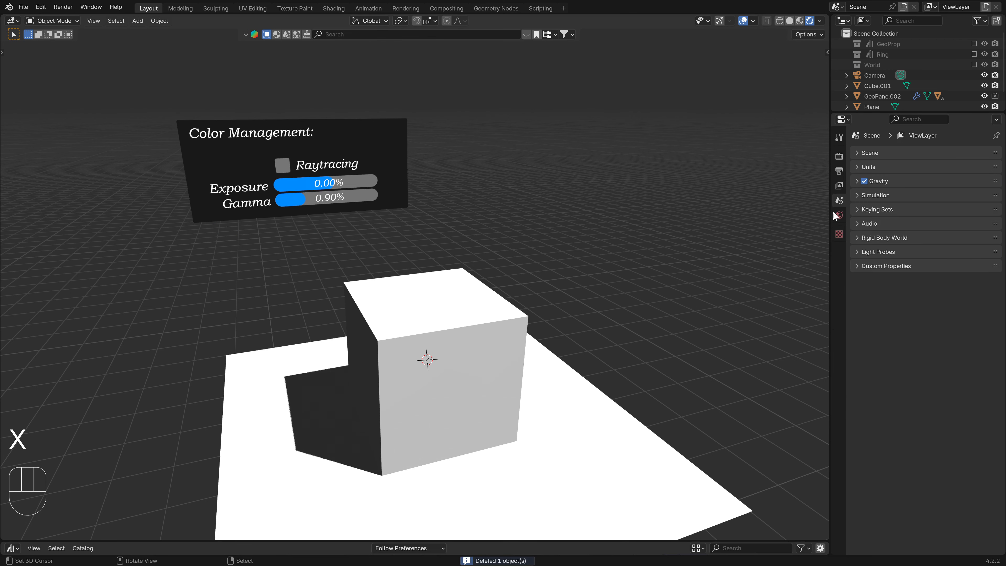
{"action": "right_click", "coordinate": [953, 225]}
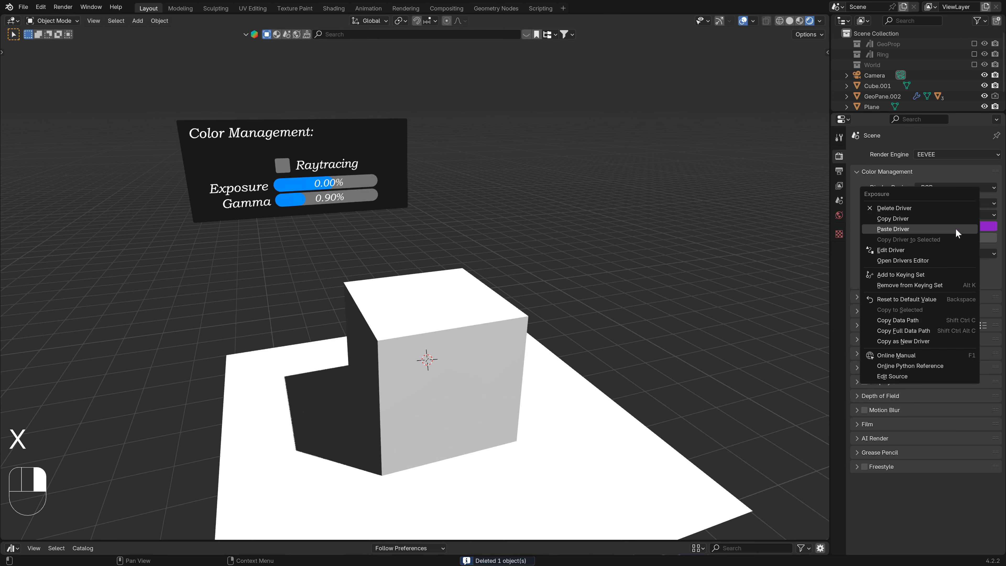
{"action": "left_click", "coordinate": [918, 206]}
{"action": "scroll", "coordinate": [380, 353], "scroll_direction": "down", "scroll_amount": 1}
{"action": "middle_click_drag", "start_coordinate": [380, 354], "coordinate": [458, 270], "text": "shift"}
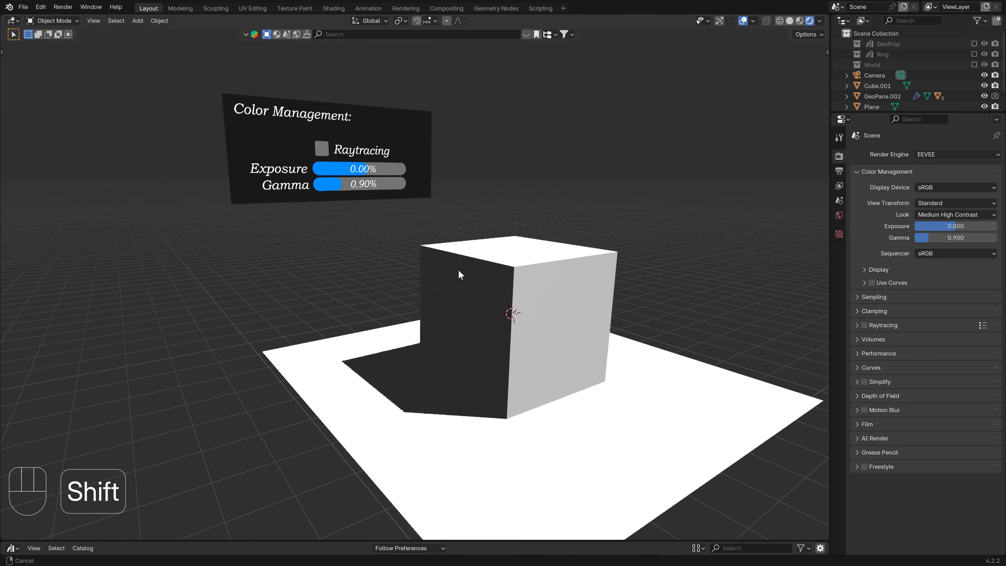
Check the Raytracing toggle once more and view the panel and cube from several angles.
{"action": "left_click", "coordinate": [859, 172]}
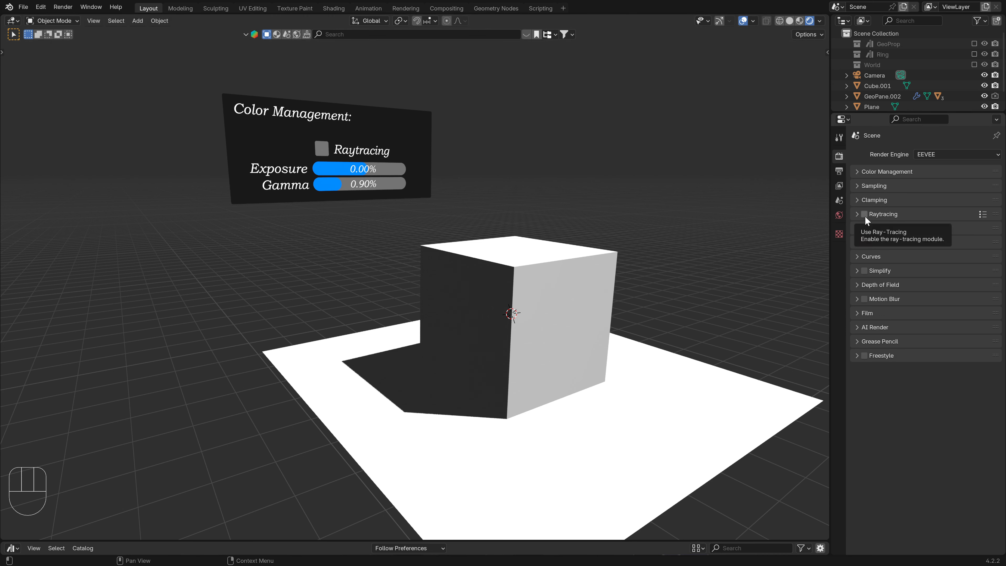
{"action": "left_click", "coordinate": [865, 216]}
{"action": "left_click", "coordinate": [864, 214]}
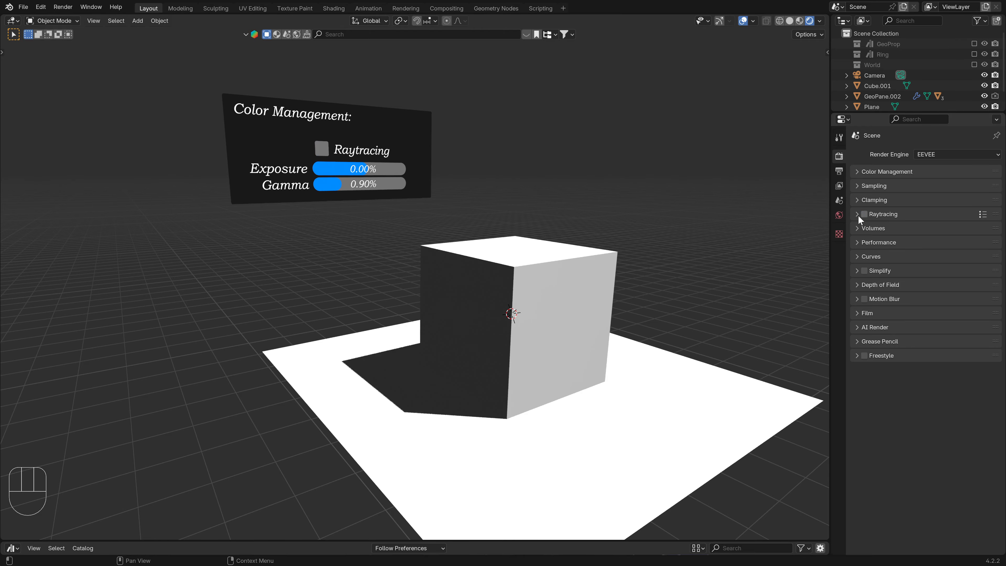
{"action": "middle_click_drag", "start_coordinate": [346, 275], "coordinate": [327, 310], "text": "shift"}
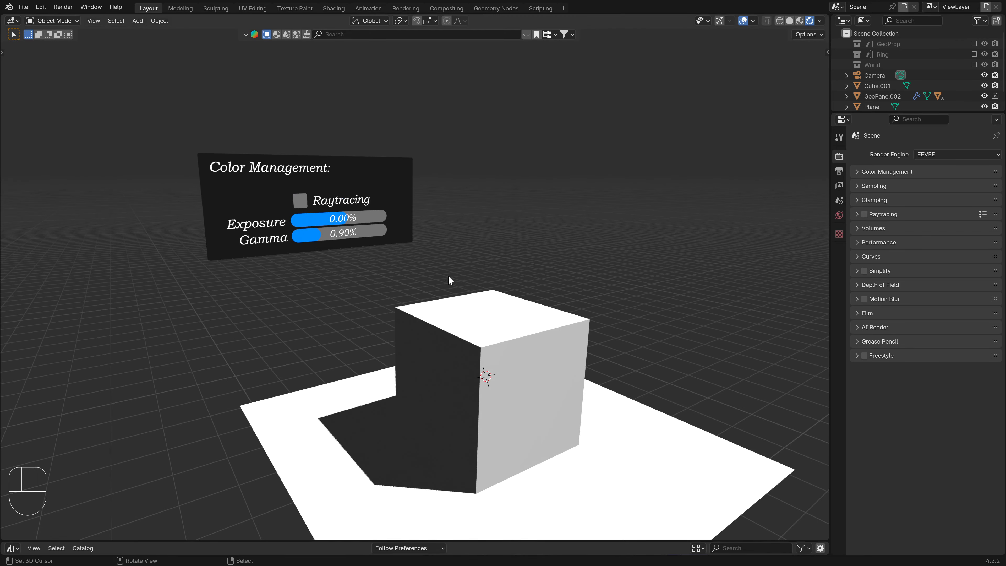
{"action": "mouse_move", "coordinate": [448, 276]}
{"action": "middle_mouse_down"}
{"action": "mouse_move", "coordinate": [483, 315]}
{"action": "mouse_move", "coordinate": [435, 309]}
{"action": "mouse_move", "coordinate": [422, 283]}
{"action": "mouse_move", "coordinate": [398, 278]}
{"action": "mouse_move", "coordinate": [456, 270]}
{"action": "middle_mouse_up"}
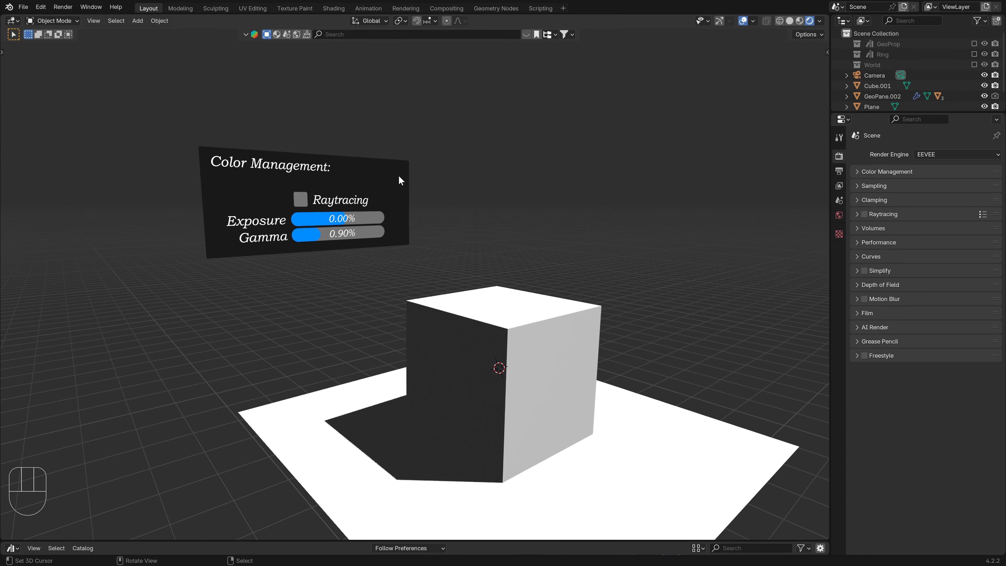
{"action": "middle_click_drag", "start_coordinate": [403, 197], "coordinate": [400, 281]}
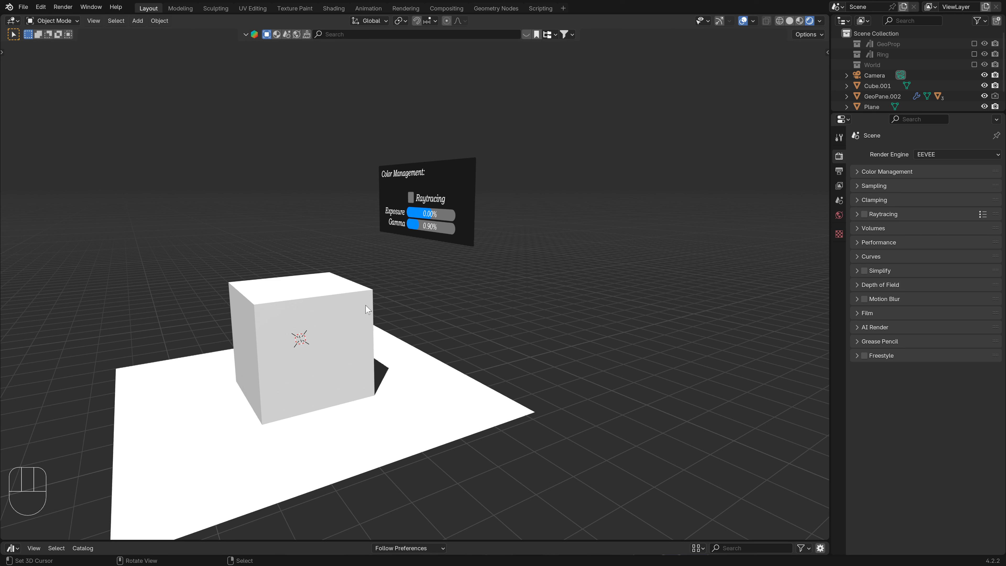